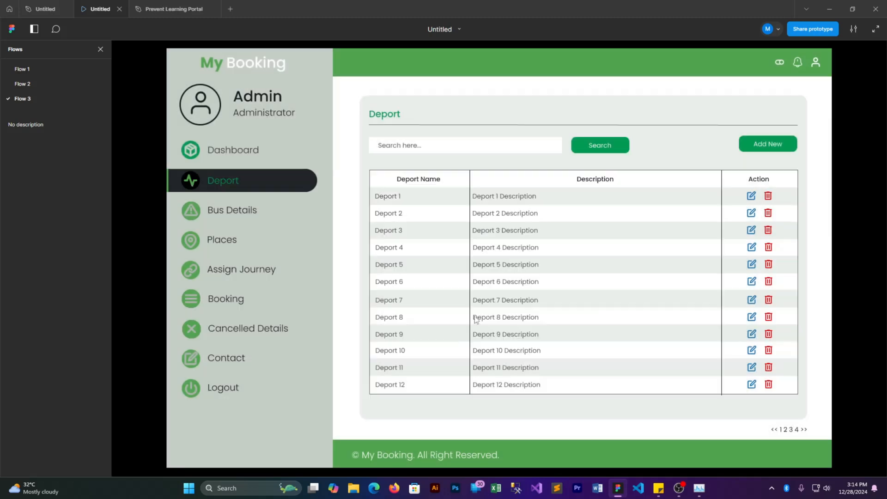
# Step: Open the delete confirmation for the Deport 1 record in the prototype preview, and dismiss it
pyautogui.click(767, 198)
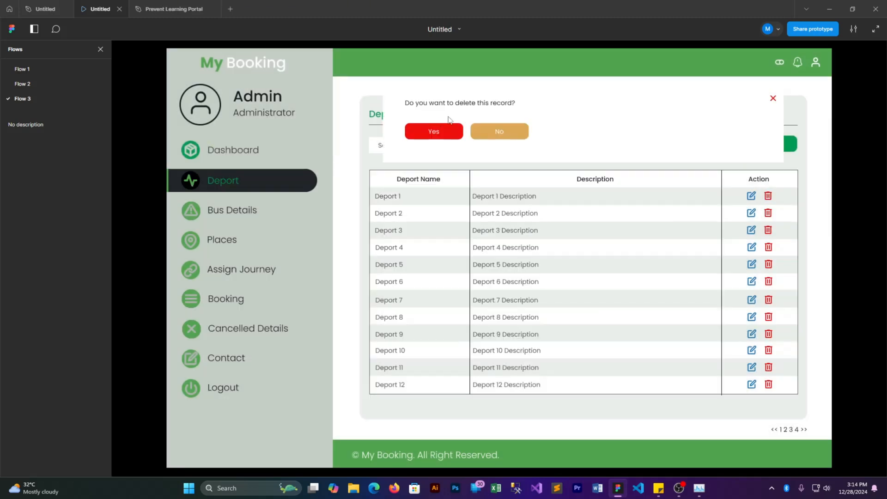
pyautogui.click(789, 112)
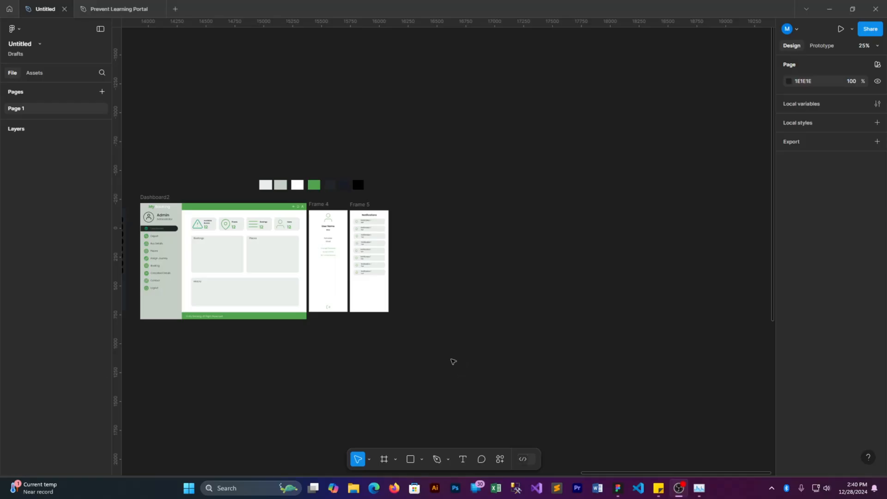
# Step: Duplicate the Dashboard2 frame and place the copy beside the Notifications frame, Frame 5
pyautogui.click(422, 299)
pyautogui.hotkey('ctrl', '+')
pyautogui.hotkey('ctrl', '+')
pyautogui.moveTo(259, 271); pyautogui.dragTo(566, 224)
pyautogui.hotkey('ctrl', '-')
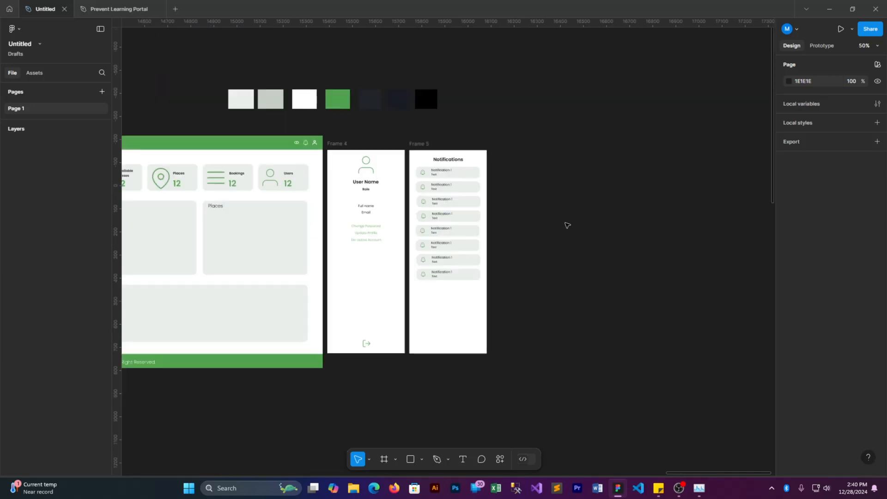
pyautogui.moveTo(213, 141); pyautogui.dragTo(430, 134)
pyautogui.click(229, 121)
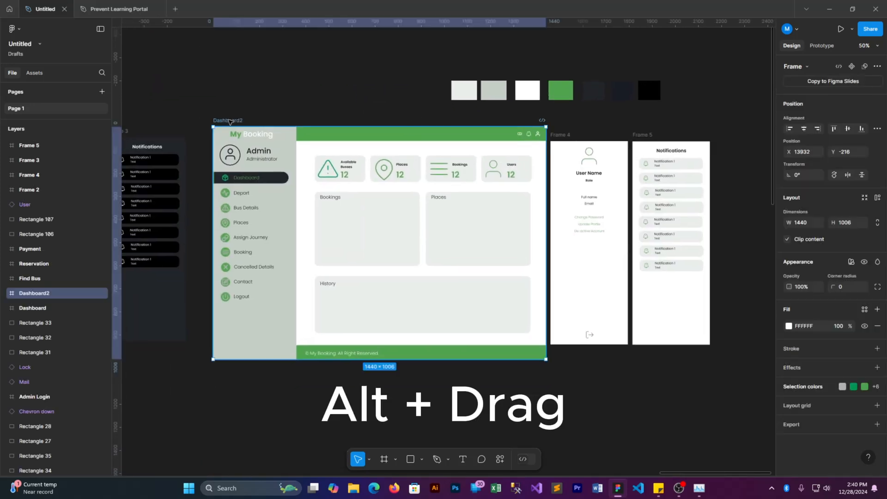
pyautogui.moveTo(229, 121); pyautogui.dragTo(742, 130)
pyautogui.click(708, 112)
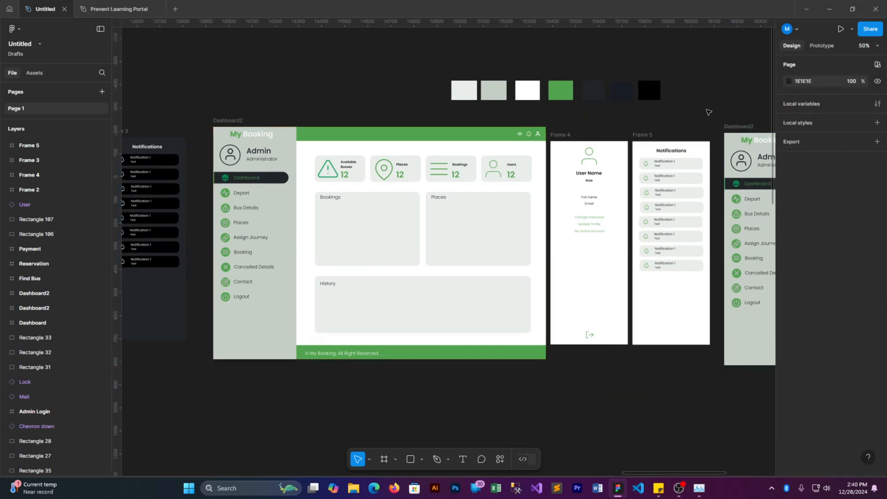
# Step: Rename the duplicated dashboard frame as Deport
pyautogui.moveTo(634, 120); pyautogui.dragTo(353, 113)
pyautogui.click(392, 134)
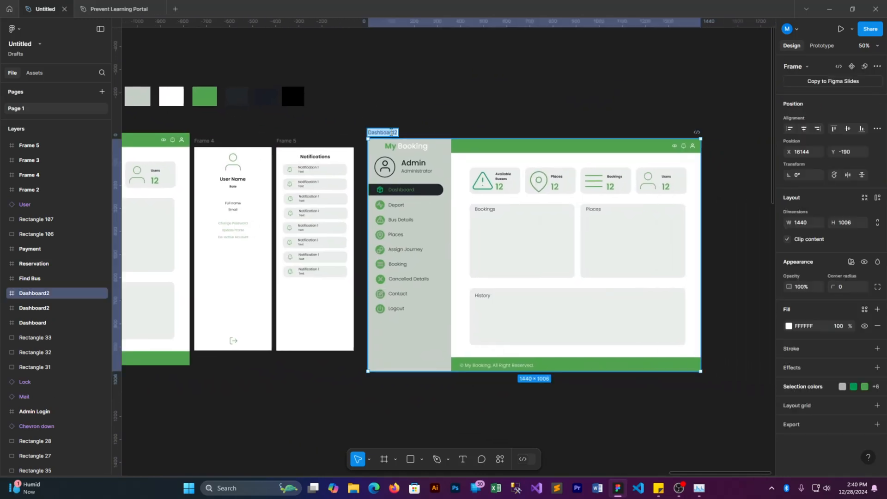
pyautogui.write('Deport')
pyautogui.click(461, 119)
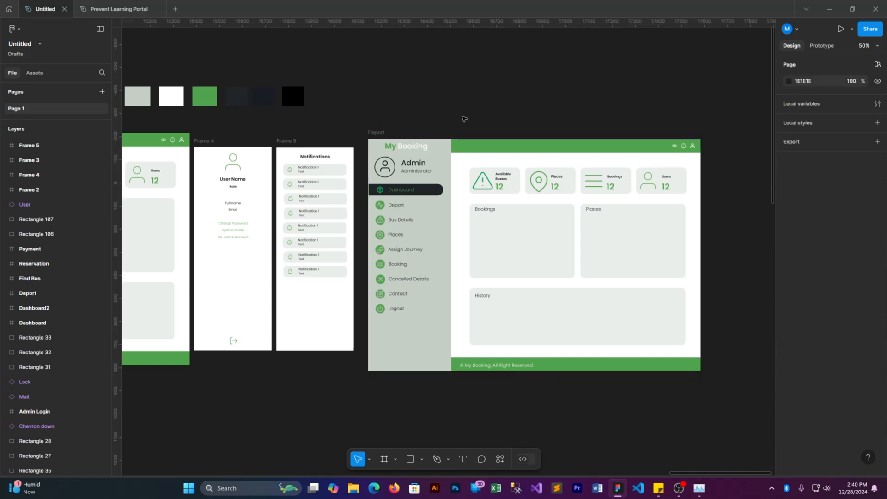
# Step: Move the dark highlight bar and its green edge line from the Dashboard item to the Deport item in the Deport frame's sidebar
pyautogui.hotkey('shift', '0')
pyautogui.click(404, 139)
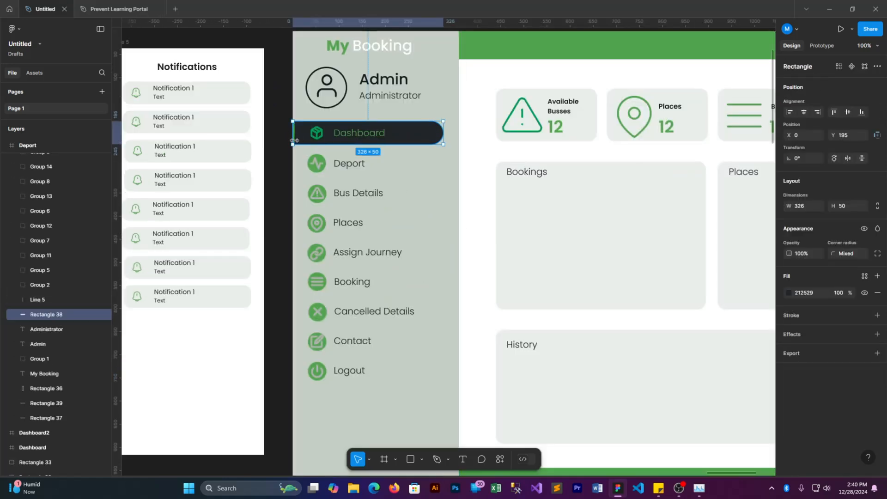
pyautogui.press('Escape')
pyautogui.click(296, 139)
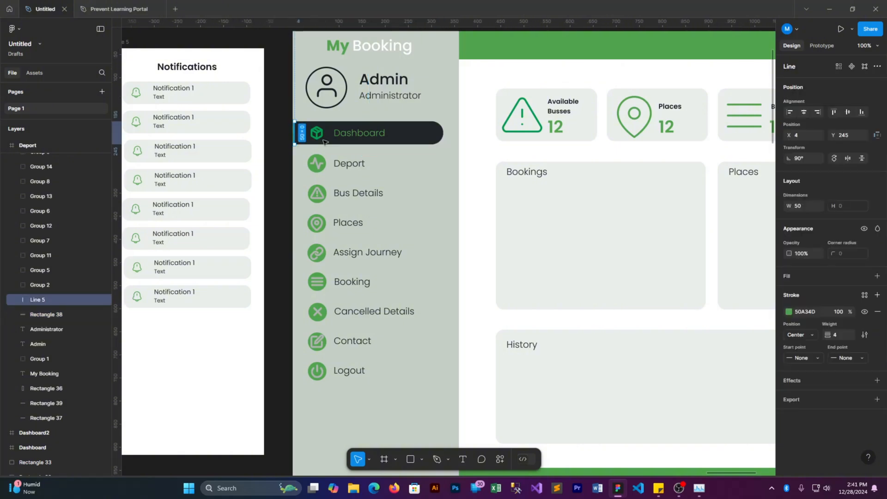
pyautogui.keyDown('shift'); pyautogui.click(405, 139); pyautogui.keyUp('shift')
pyautogui.moveTo(405, 139); pyautogui.dragTo(403, 170)
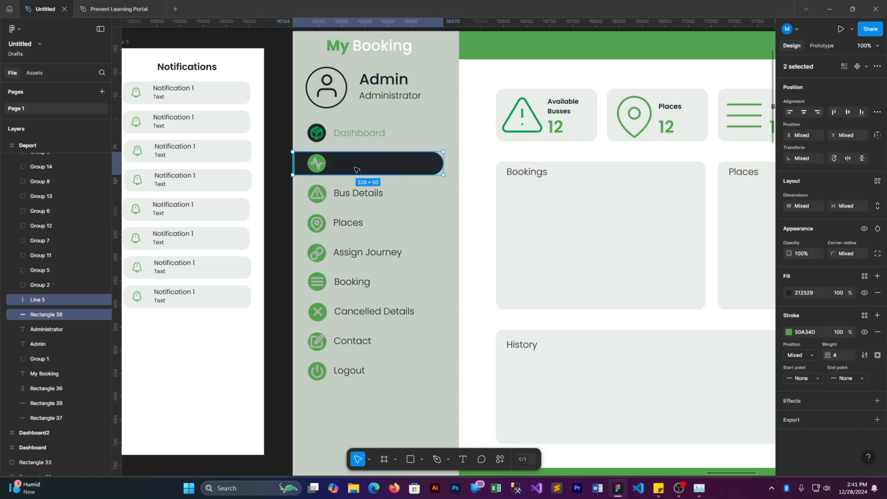
# Step: Try a white FFFFFF fill on the sidebar's Deport label, and undo the change
pyautogui.click(403, 170)
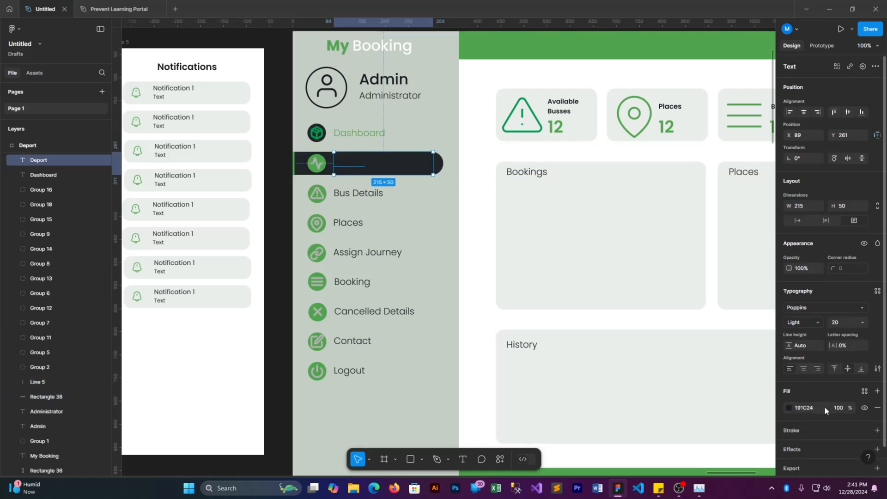
pyautogui.click(789, 406)
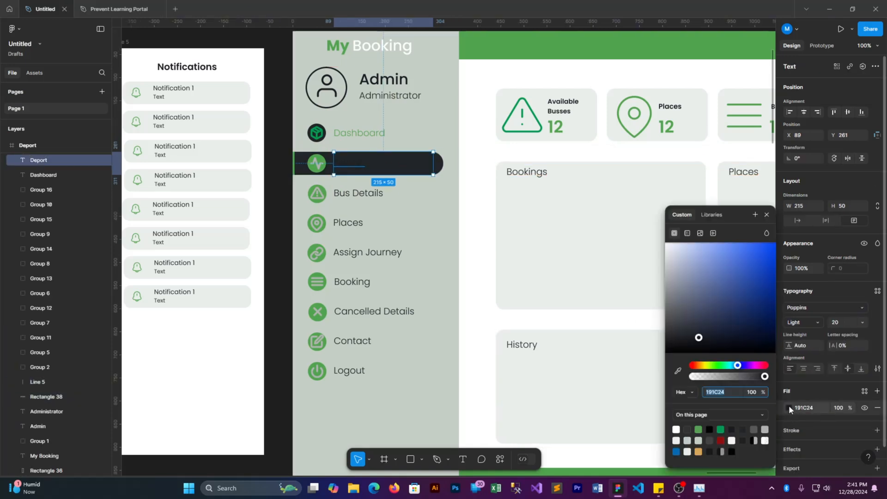
pyautogui.click(676, 429)
pyautogui.click(280, 243)
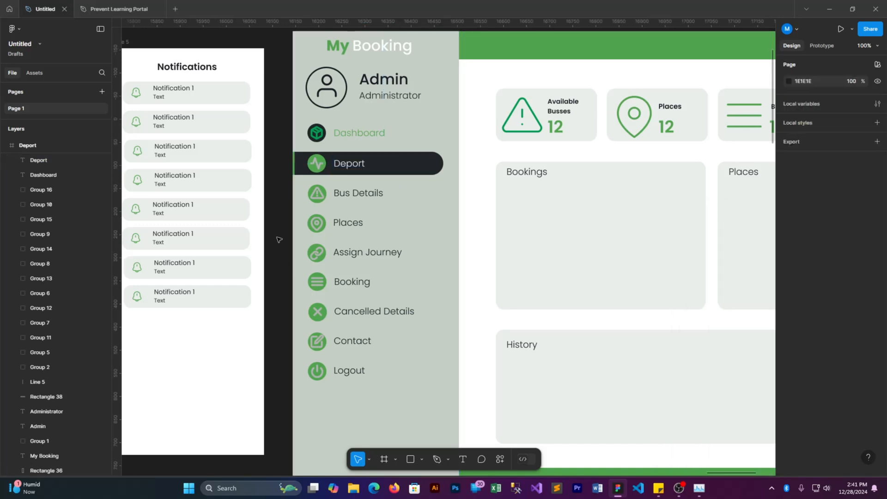
pyautogui.moveTo(280, 242); pyautogui.dragTo(732, 240)
pyautogui.moveTo(216, 230)
pyautogui.mouseDown()
pyautogui.moveTo(635, 240)
pyautogui.moveTo(225, 232)
pyautogui.mouseUp()
pyautogui.moveTo(601, 282); pyautogui.dragTo(239, 275)
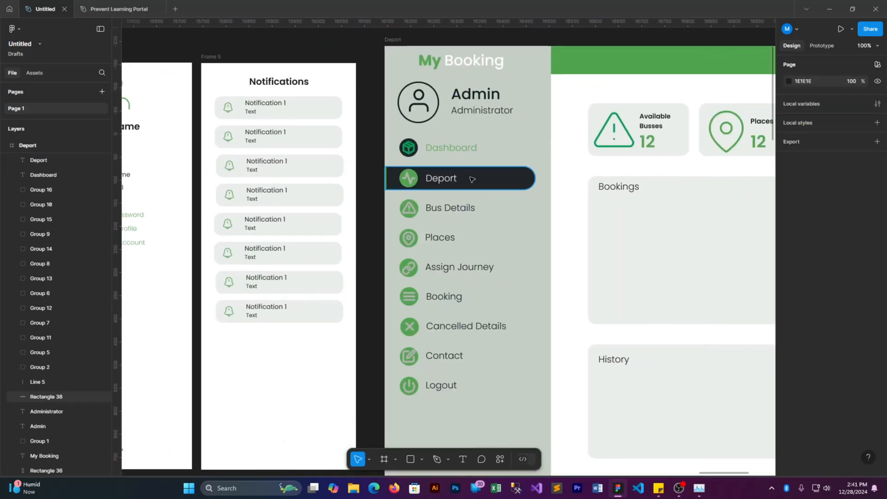
pyautogui.click(451, 179)
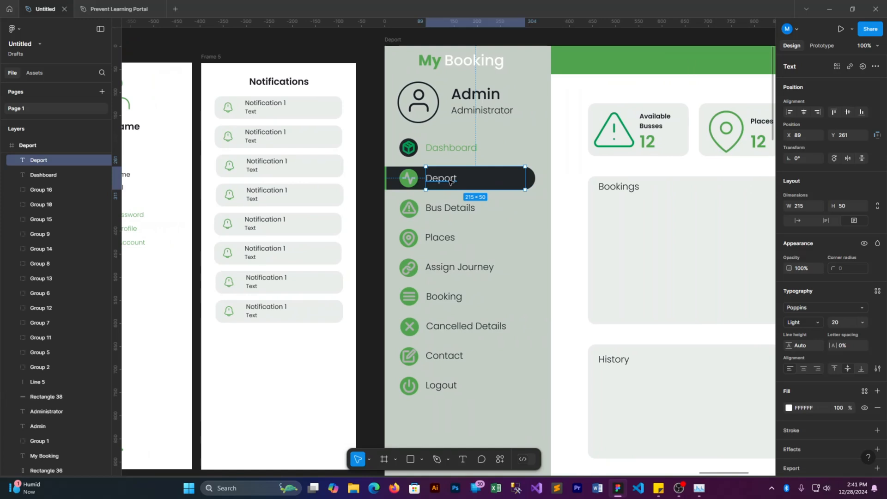
pyautogui.hotkey('ctrl', 'z')
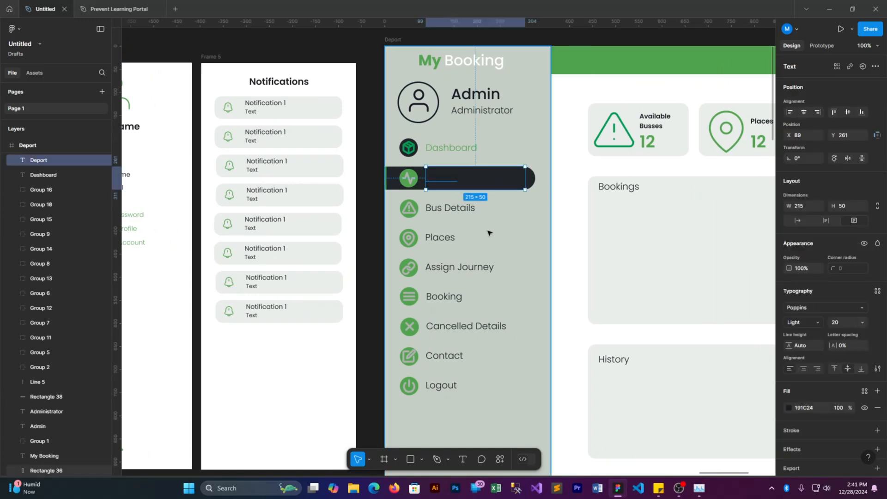
# Step: Set the sidebar's Deport label fill to the page's green 009951
pyautogui.press('i')
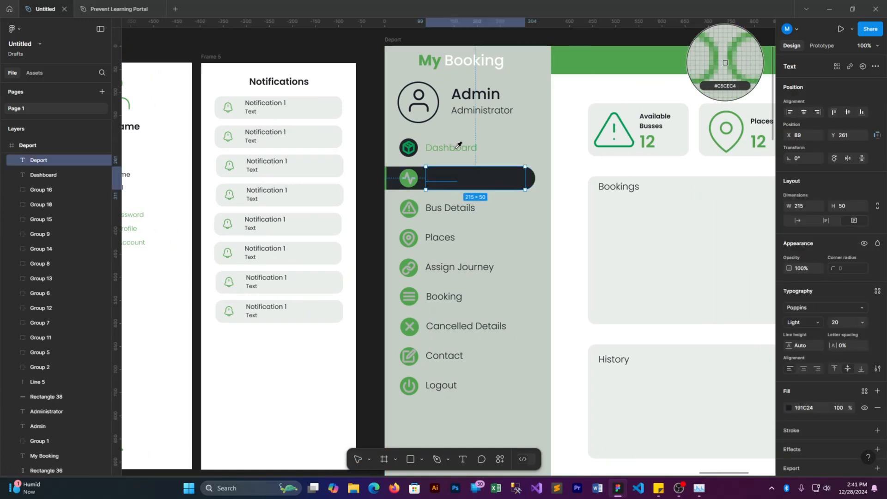
pyautogui.click(790, 408)
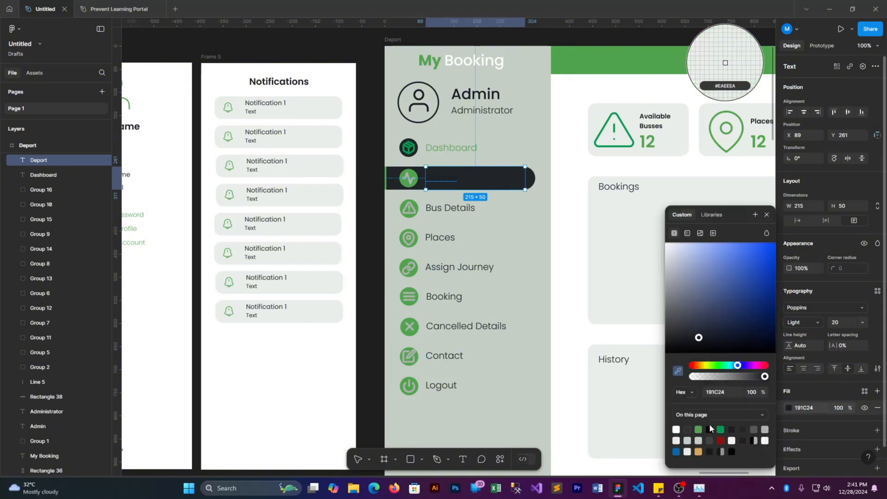
pyautogui.click(722, 428)
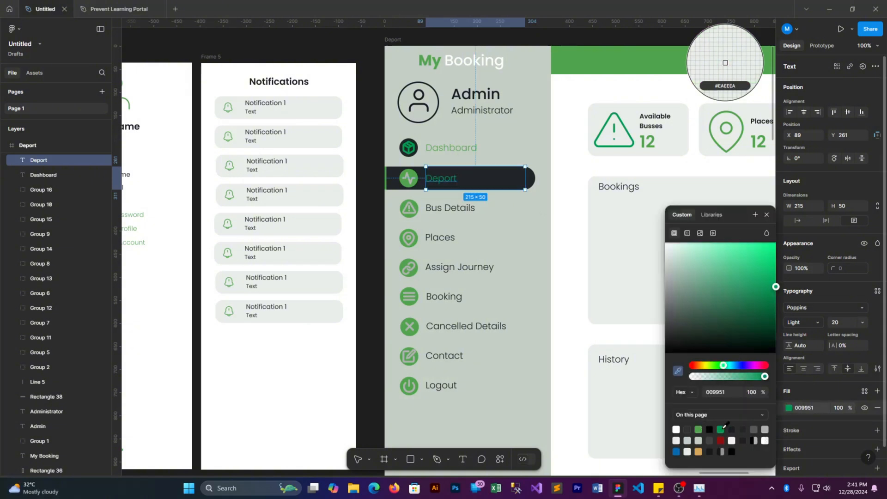
pyautogui.press('Escape')
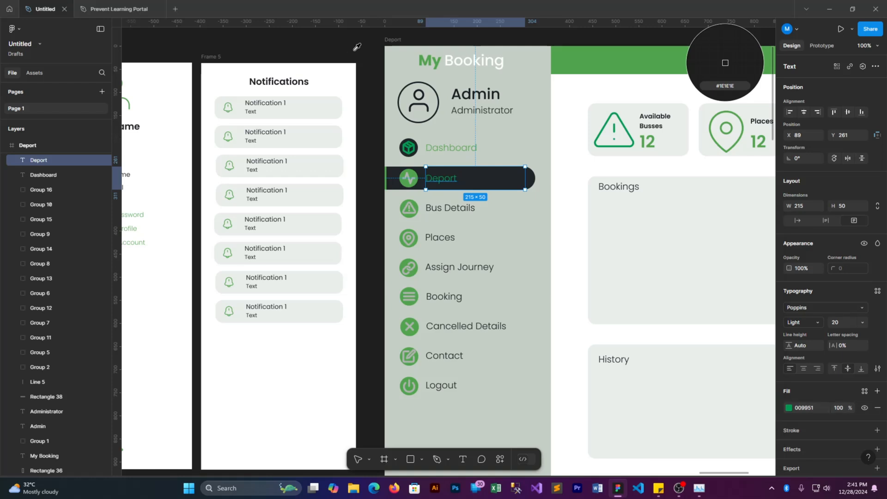
pyautogui.press('Escape')
# Step: Set the sidebar's Dashboard label fill to dark grey 323131
pyautogui.click(456, 150)
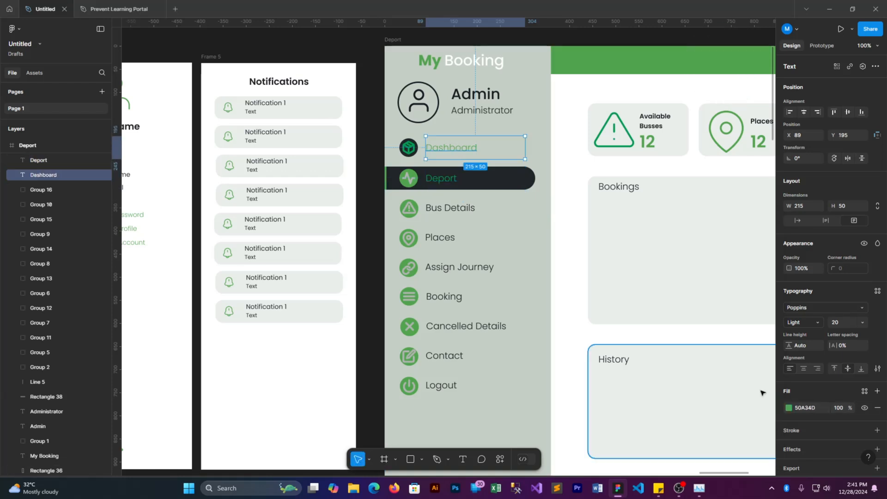
pyautogui.click(789, 409)
pyautogui.click(688, 429)
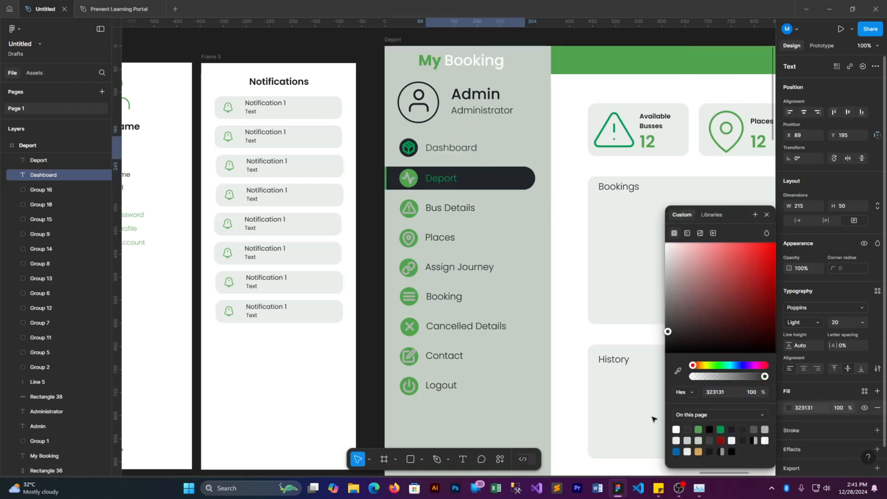
pyautogui.press('Escape')
pyautogui.press('Escape')
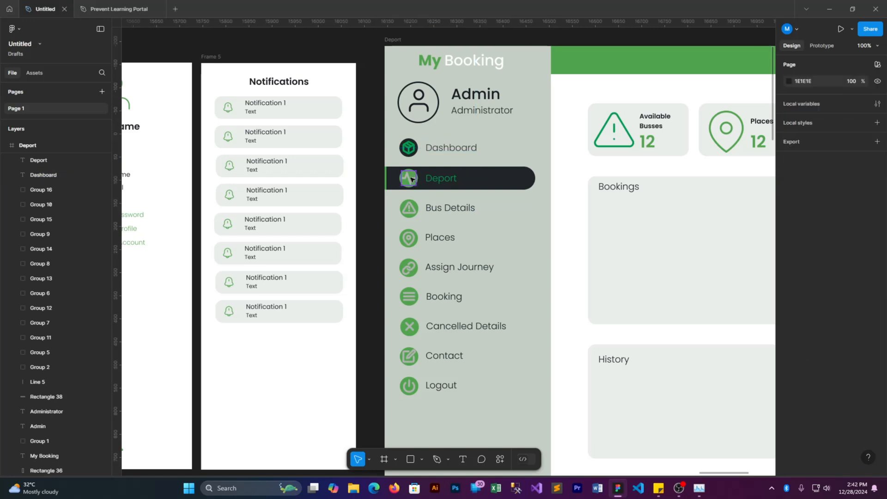
# Step: Recolour the Activity icon beside the Deport item to green 50A34D
pyautogui.click(411, 179)
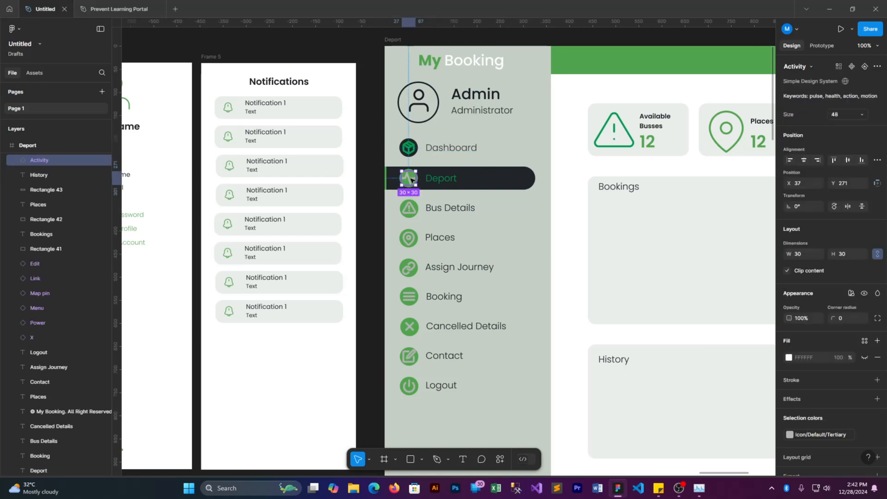
pyautogui.click(790, 436)
pyautogui.click(686, 375)
pyautogui.click(700, 429)
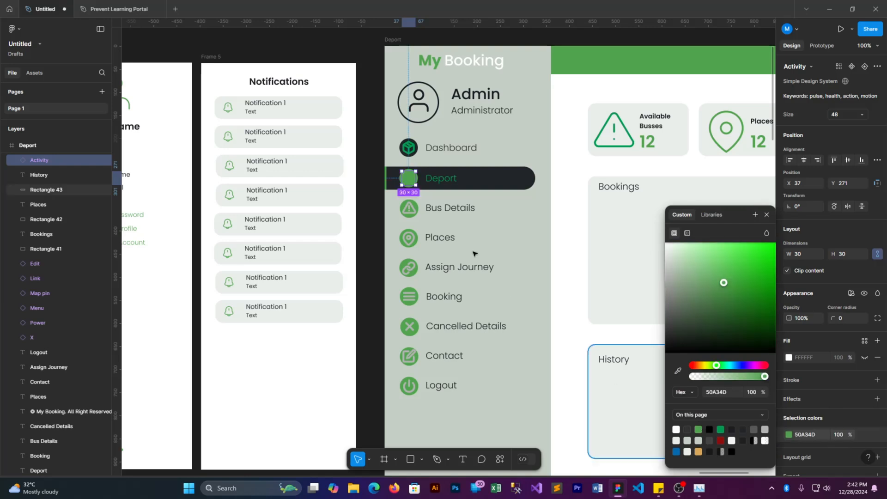
# Step: Set the circle behind the Deport item's Activity icon to near-black 010101
pyautogui.click(419, 180)
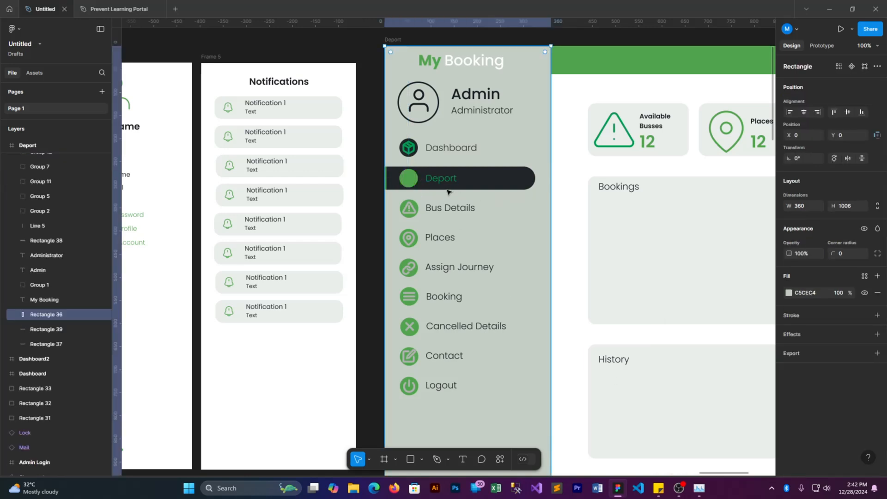
pyautogui.click(419, 179)
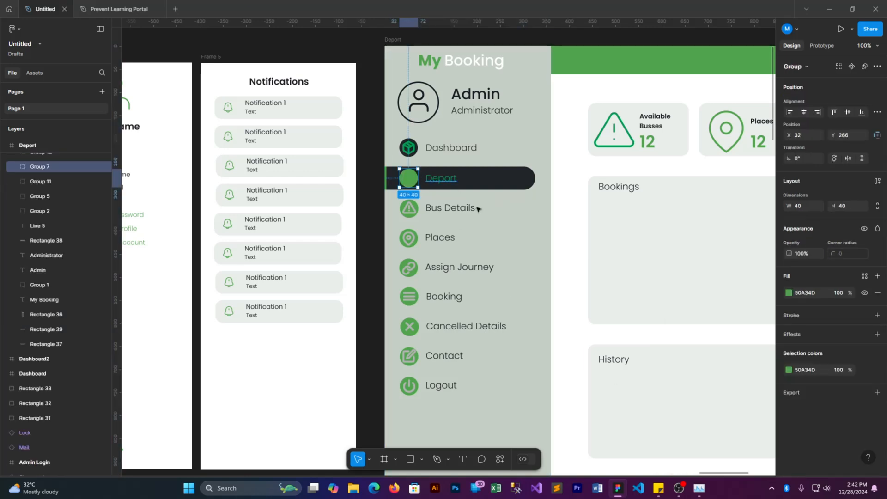
pyautogui.click(790, 370)
pyautogui.click(733, 451)
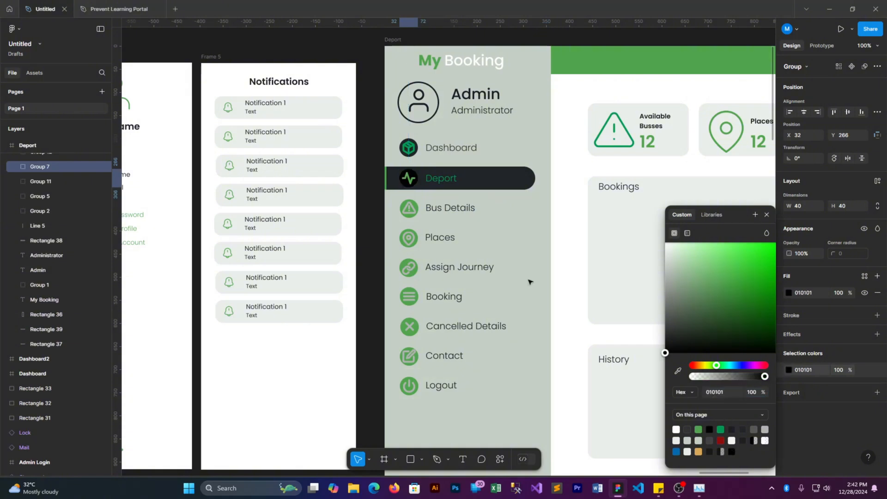
# Step: Recolour the Dashboard item's cube icon to C5CEC4 by sampling the grey-green palette swatch above the frames
pyautogui.click(414, 148)
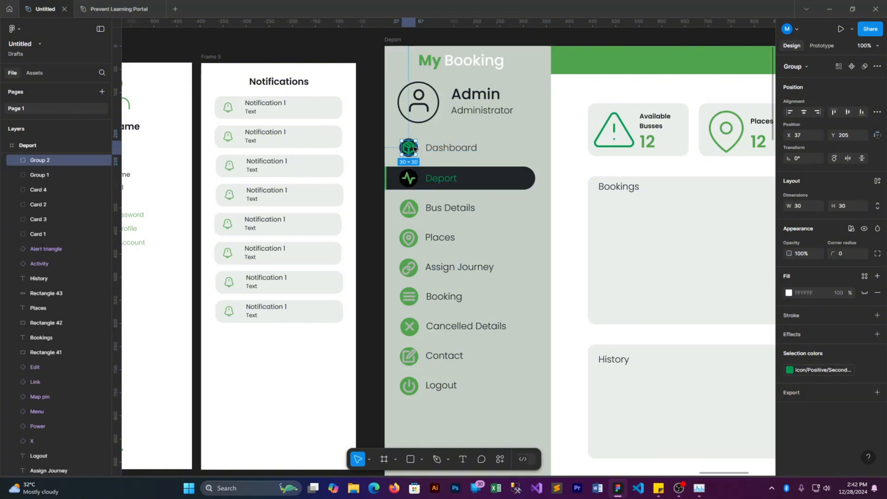
pyautogui.click(789, 370)
pyautogui.click(682, 368)
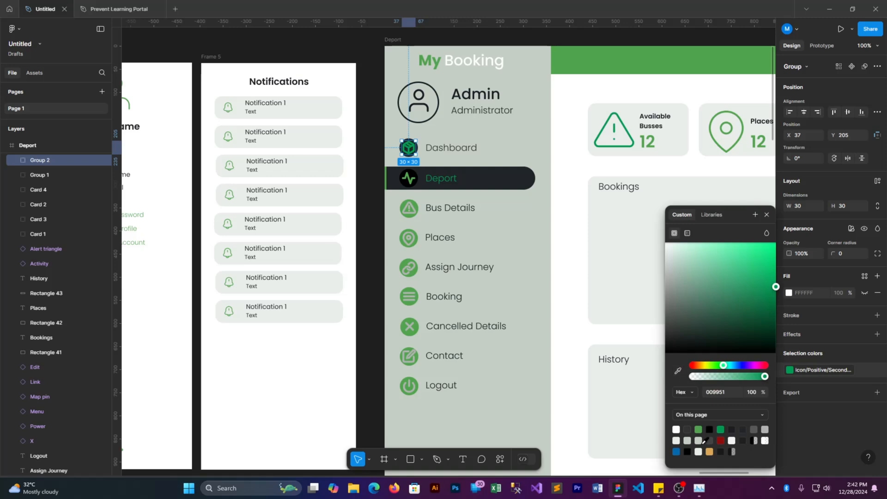
pyautogui.click(757, 426)
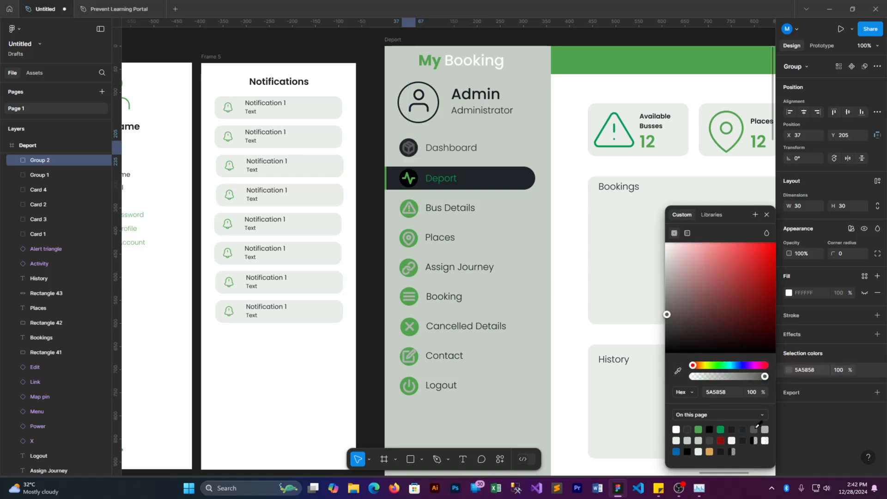
pyautogui.scroll(5, 512, 308)
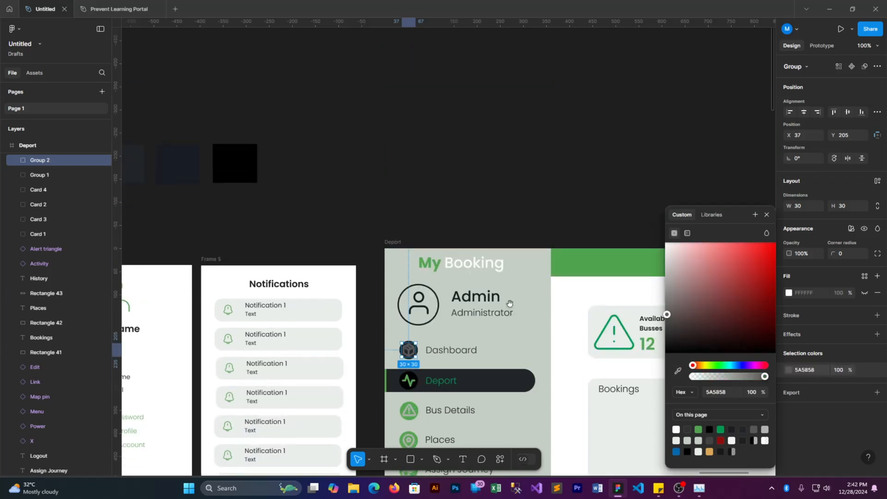
pyautogui.hscroll(-6, 512, 308)
pyautogui.click(678, 371)
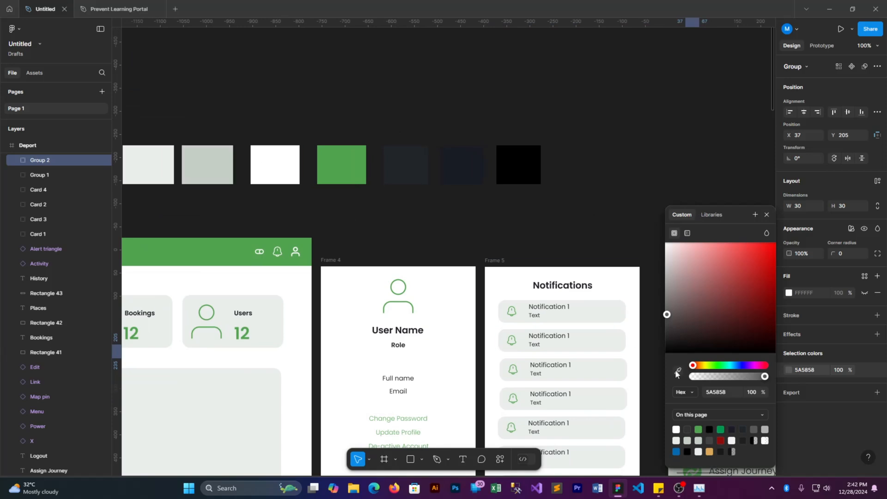
pyautogui.click(227, 164)
# Step: Recolour the circle behind the Dashboard item's cube icon to green 009951
pyautogui.hscroll(3, 415, 178)
pyautogui.moveTo(415, 179); pyautogui.dragTo(337, 154)
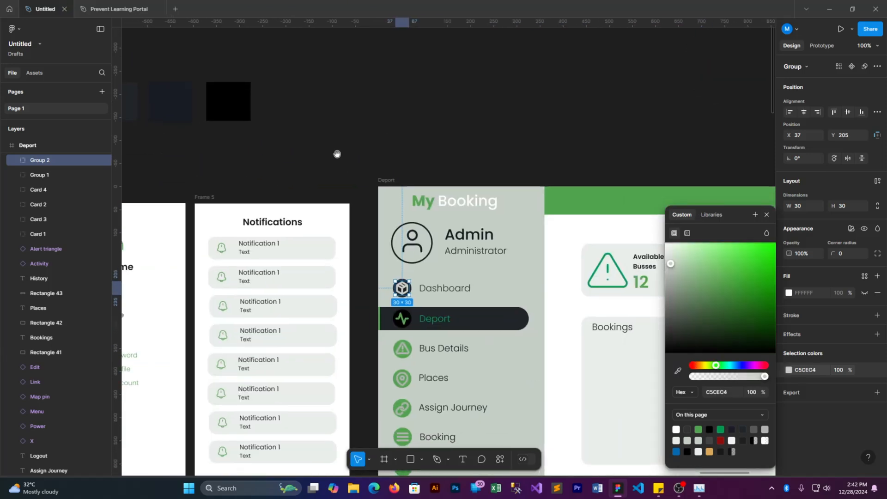
pyautogui.click(415, 287)
pyautogui.click(410, 288)
pyautogui.click(790, 370)
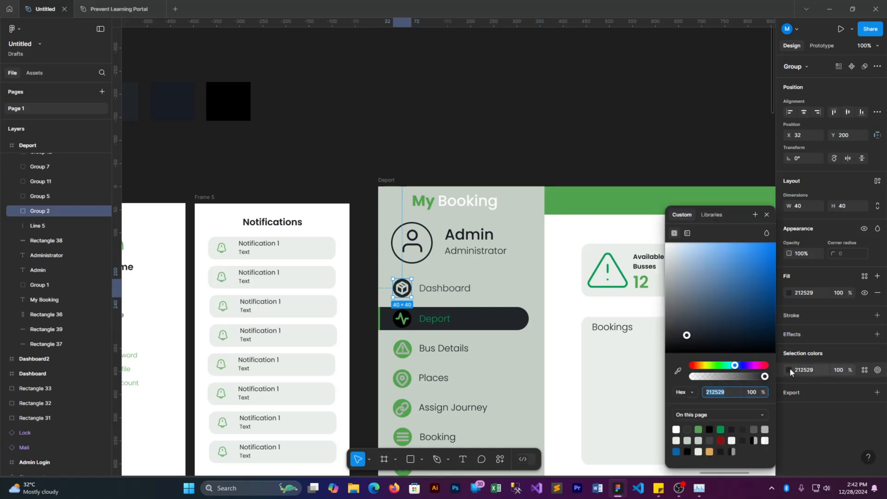
pyautogui.click(721, 428)
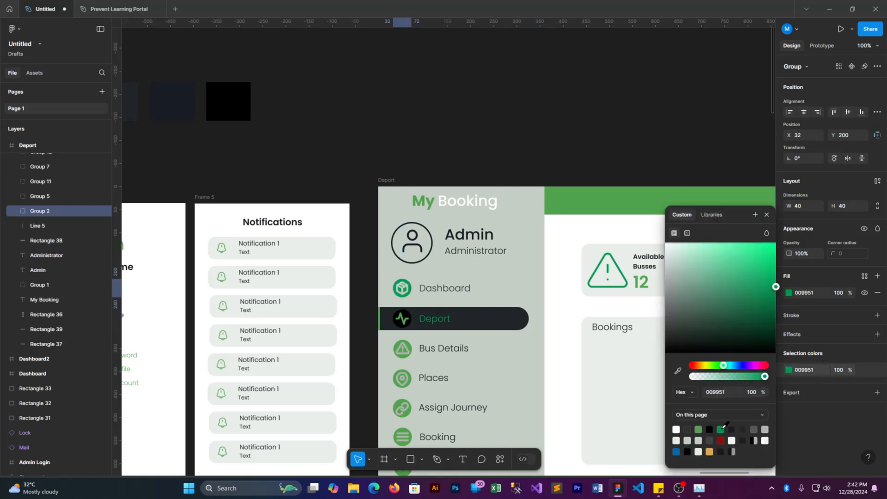
pyautogui.click(512, 111)
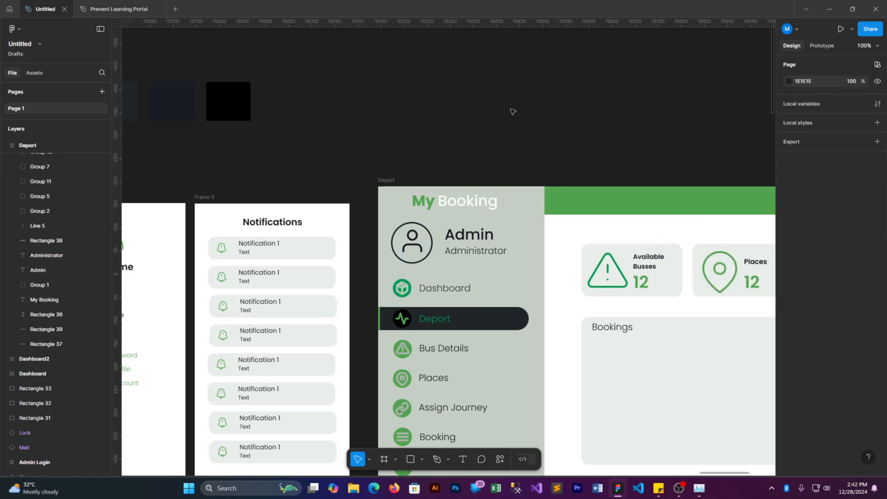
# Step: Delete the row of four statistic cards and the Places and History panels from the Deport frame
pyautogui.press('-')
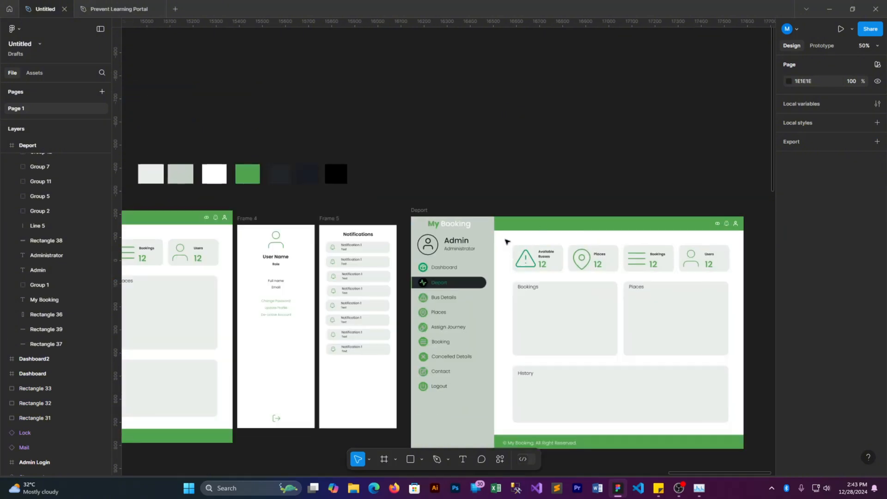
pyautogui.moveTo(506, 240); pyautogui.dragTo(729, 278)
pyautogui.press('Delete')
pyautogui.click(657, 297)
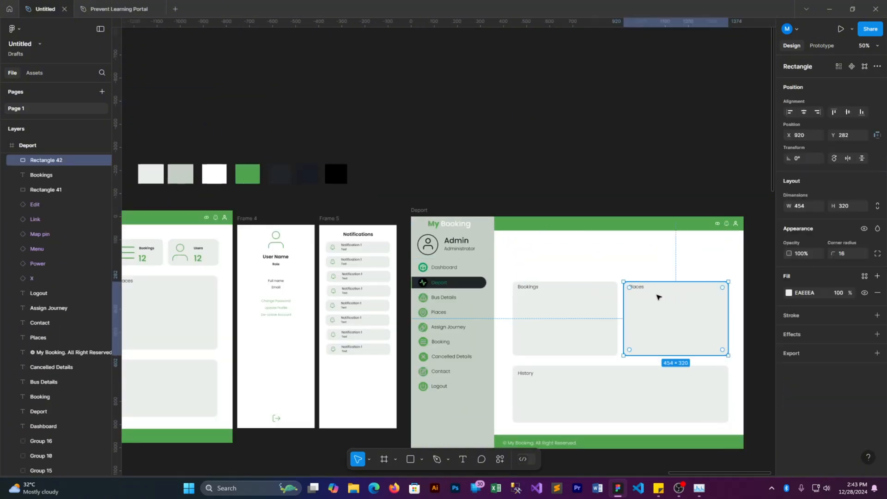
pyautogui.press('Delete')
pyautogui.click(543, 382)
pyautogui.press('Delete')
pyautogui.click(530, 375)
pyautogui.press('Delete')
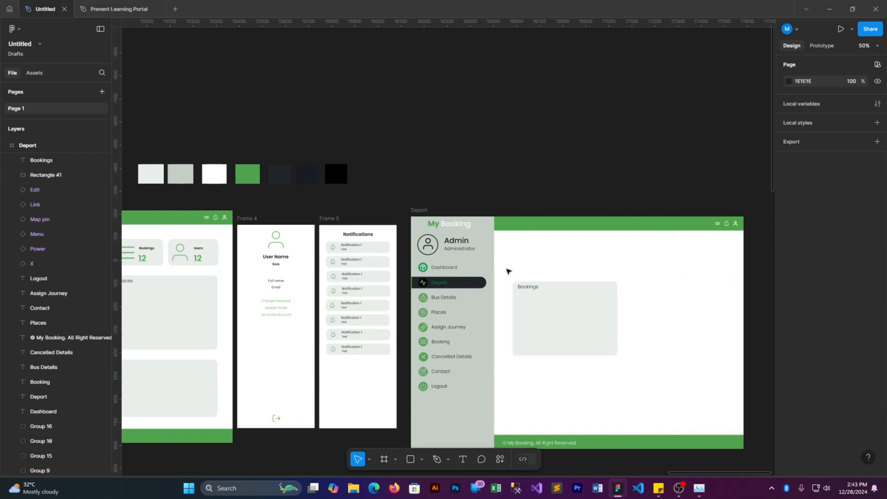
# Step: Move the Bookings panel together with its title up to the upper-left part of the Deport page's content area
pyautogui.moveTo(507, 271); pyautogui.dragTo(642, 387)
pyautogui.moveTo(553, 303); pyautogui.dragTo(545, 264)
pyautogui.scroll(-2, 832, 231)
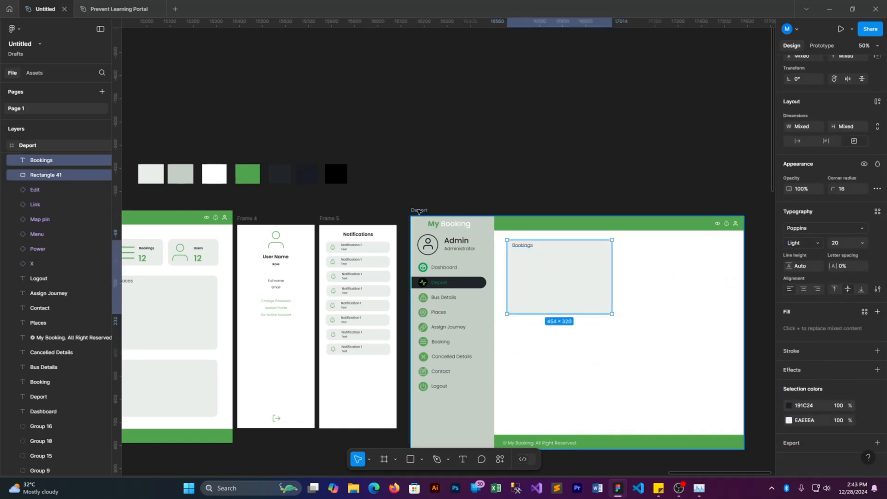
pyautogui.click(420, 211)
pyautogui.scroll(-2, 868, 337)
pyautogui.click(835, 425)
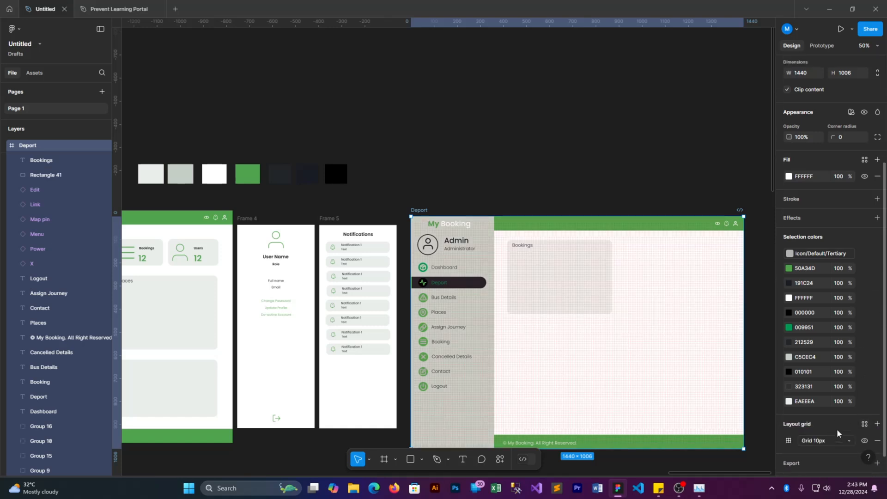
pyautogui.click(867, 443)
pyautogui.click(867, 444)
pyautogui.click(878, 442)
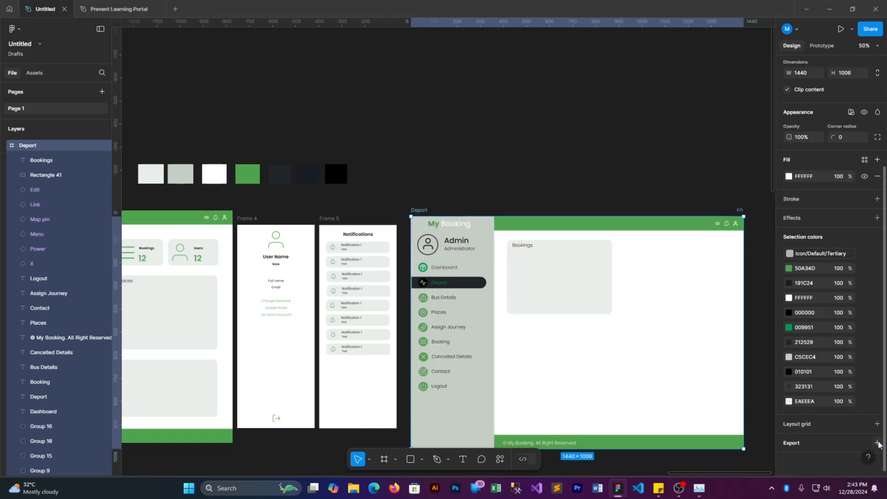
pyautogui.click(866, 425)
pyautogui.click(832, 464)
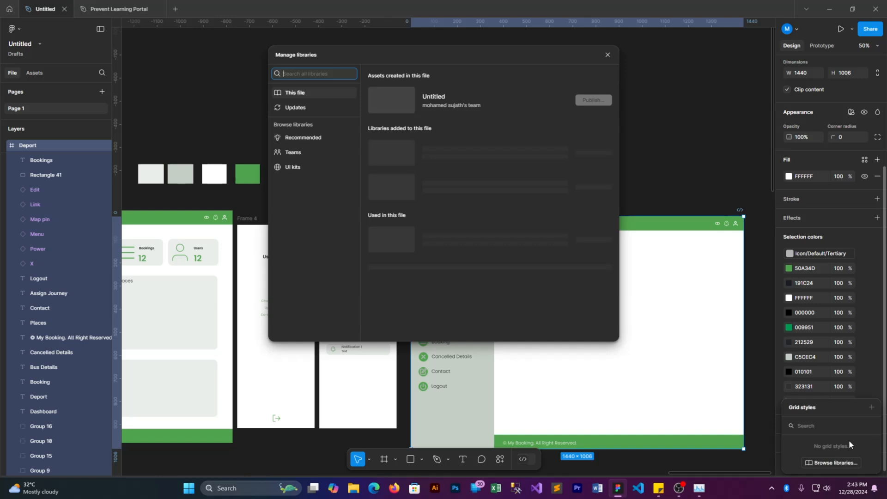
pyautogui.click(611, 59)
pyautogui.click(743, 181)
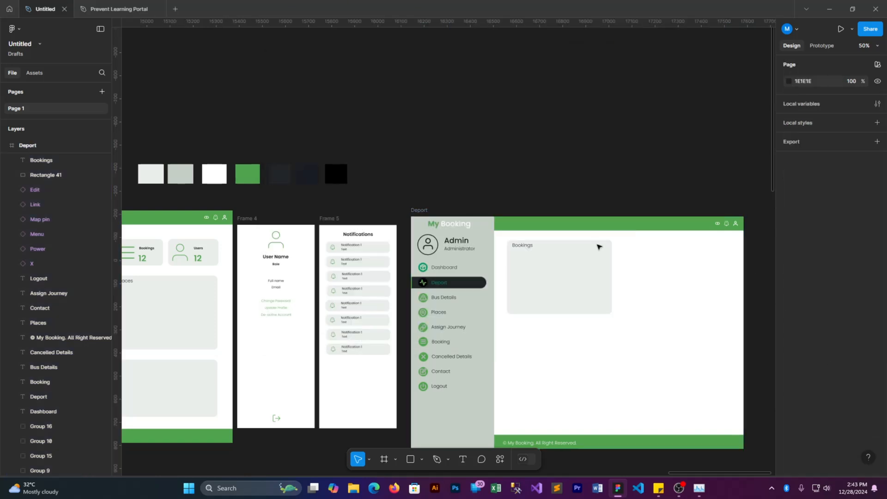
# Step: Add a layout grid to the Deport frame, change it to columns and set the count to 20
pyautogui.click(440, 208)
pyautogui.click(877, 424)
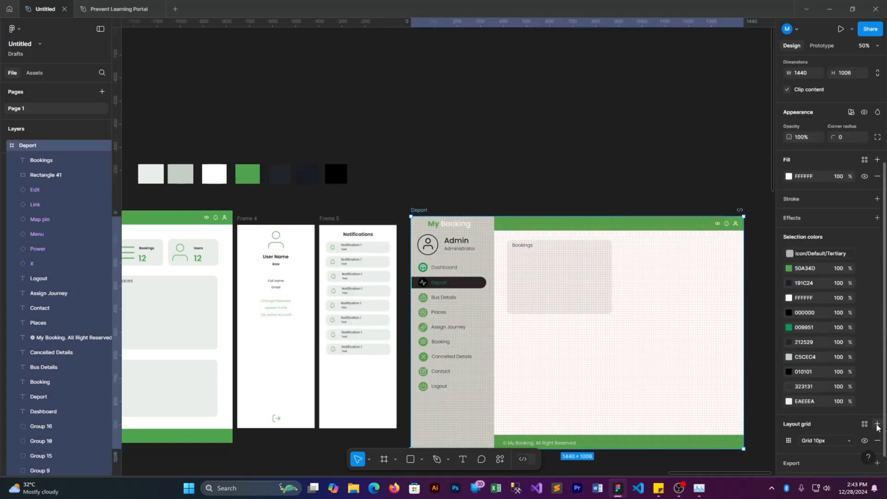
pyautogui.click(830, 441)
pyautogui.click(827, 455)
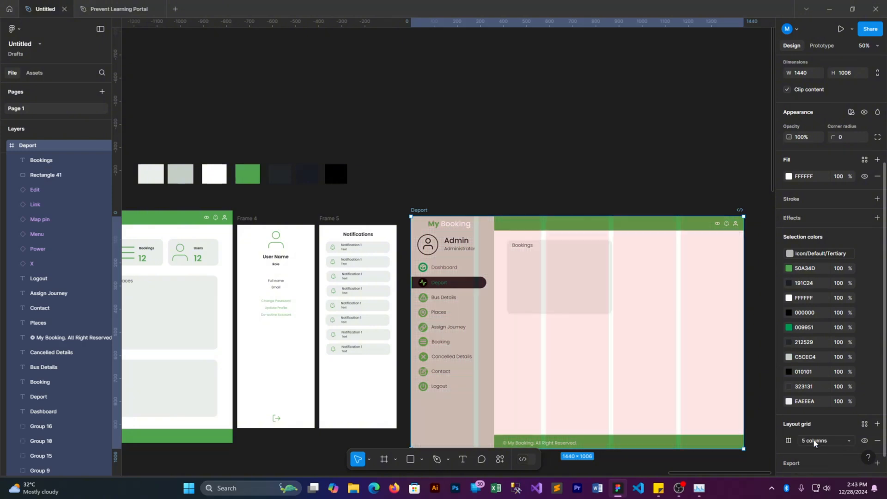
pyautogui.click(789, 441)
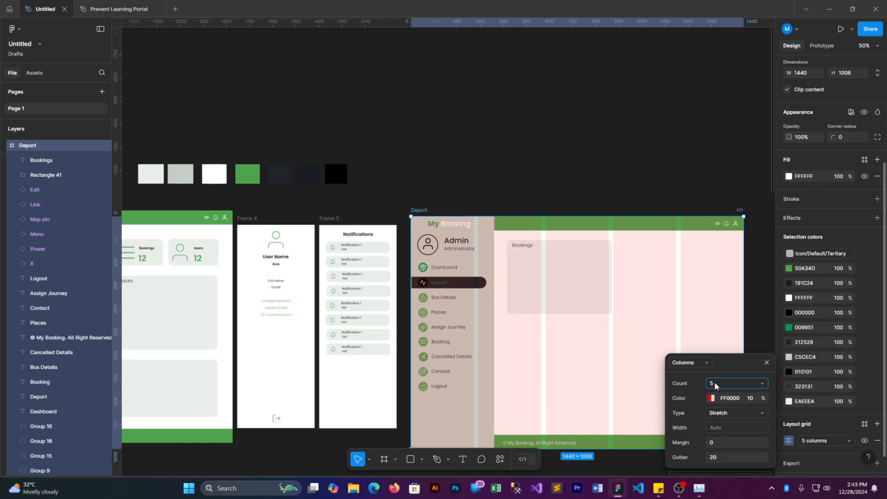
pyautogui.write('12')
pyautogui.press('Return')
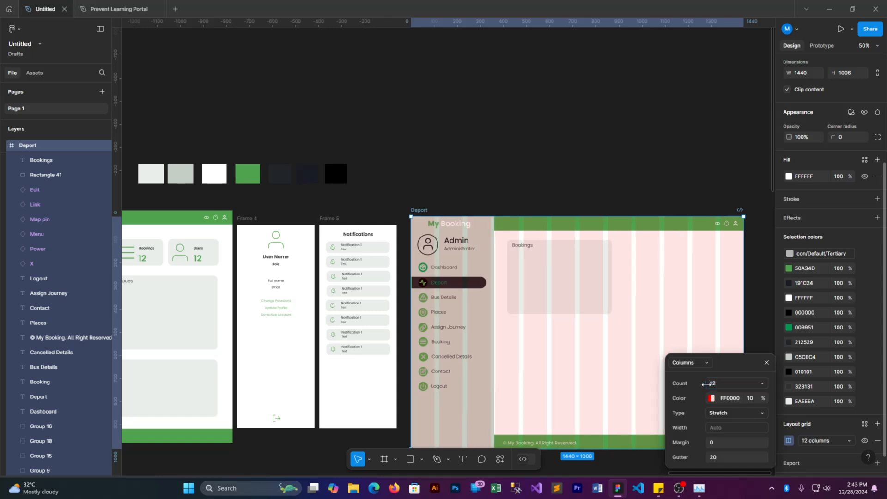
pyautogui.click(720, 386)
pyautogui.press('Return')
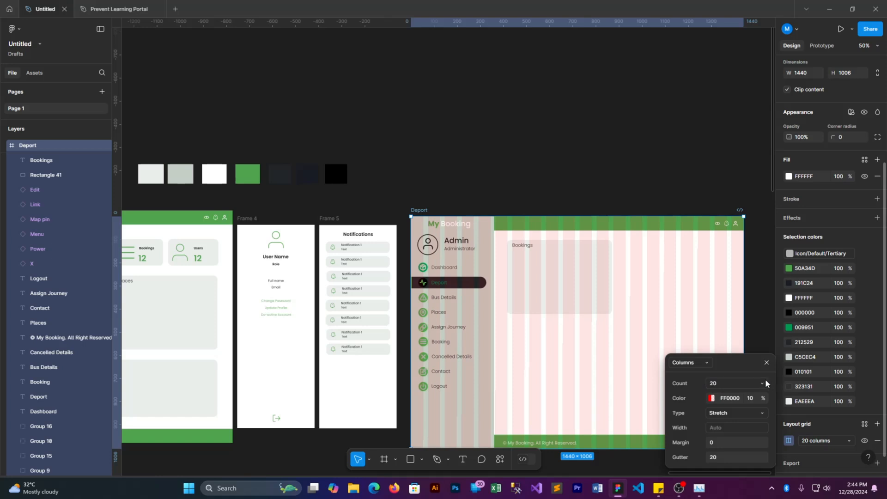
pyautogui.click(760, 325)
# Step: Enlarge the Bookings panel's rectangle so it fills the white content area between the header and the footer
pyautogui.click(569, 283)
pyautogui.moveTo(612, 314); pyautogui.dragTo(731, 425)
pyautogui.click(553, 159)
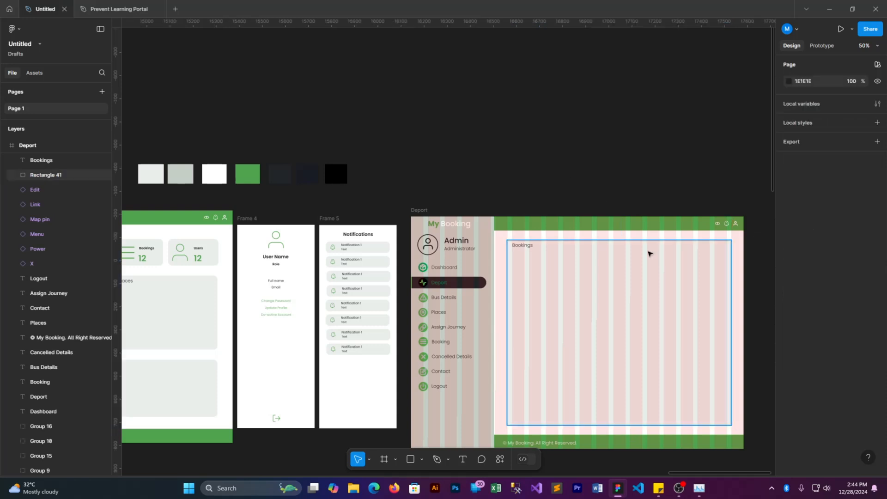
pyautogui.click(580, 274)
pyautogui.click(580, 162)
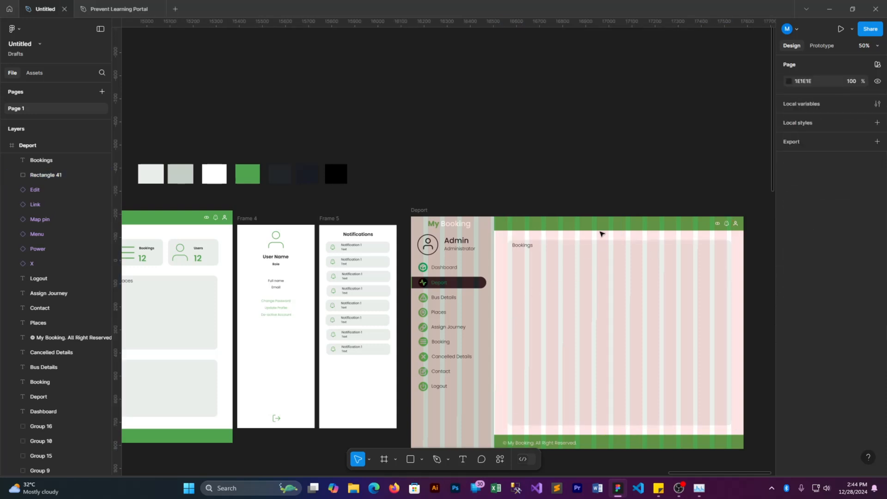
# Step: Hide the 20-column layout grid on the Deport frame
pyautogui.click(420, 210)
pyautogui.scroll(-4, 844, 420)
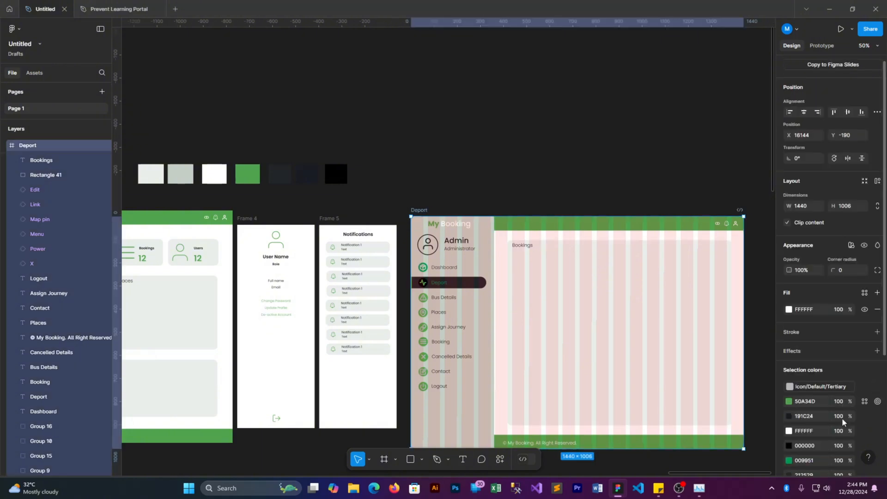
pyautogui.click(865, 421)
pyautogui.click(599, 163)
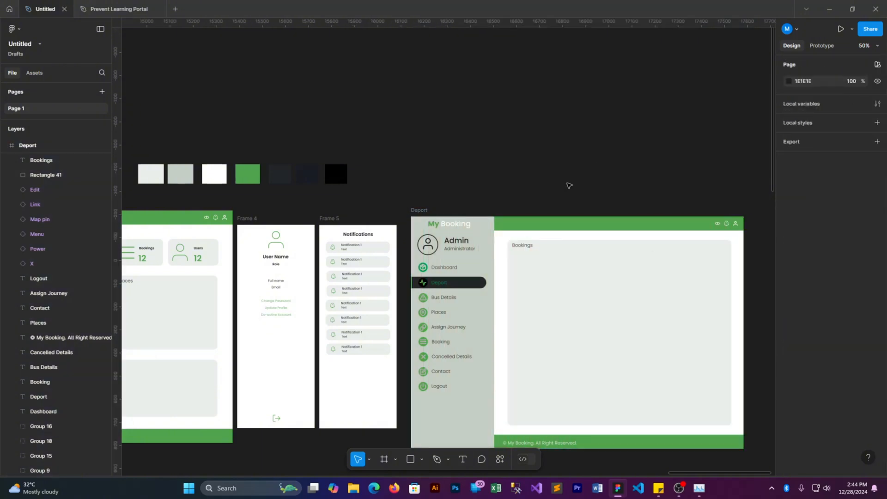
# Step: Set the Bookings panel title's fill to green 009951 and its font weight to Medium
pyautogui.moveTo(511, 194); pyautogui.dragTo(365, 144)
pyautogui.click(389, 198)
pyautogui.click(789, 408)
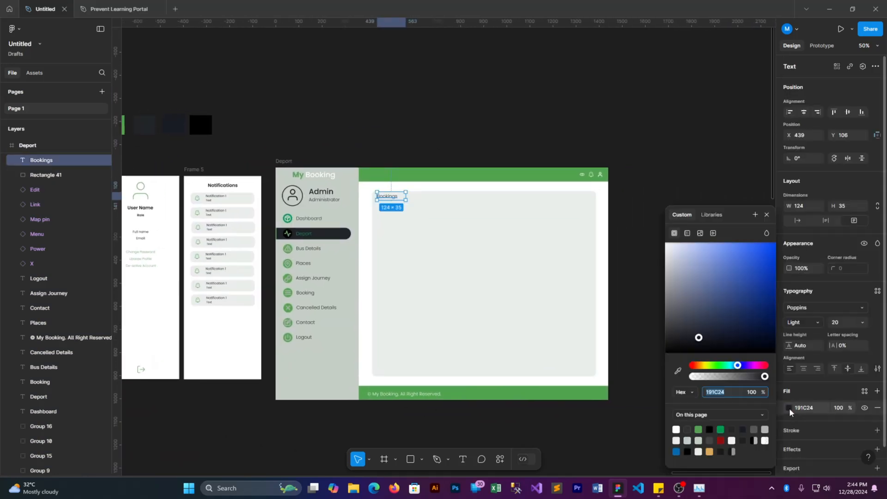
pyautogui.click(720, 430)
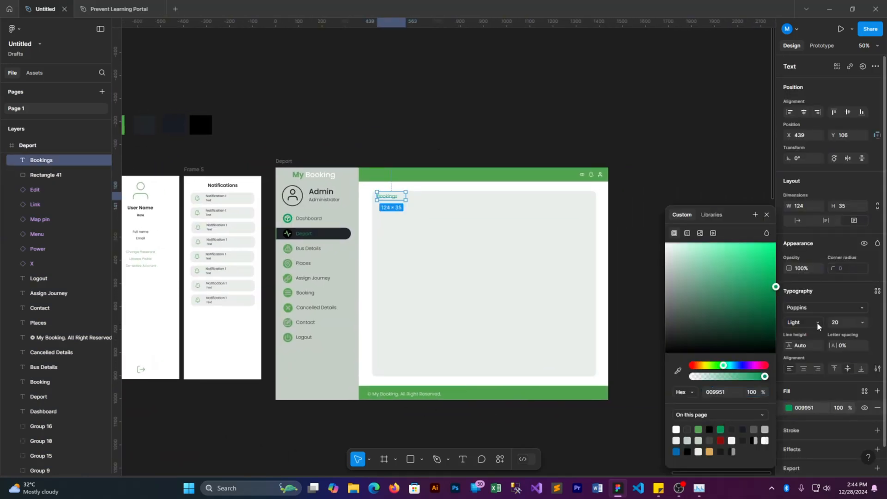
pyautogui.click(803, 322)
pyautogui.click(807, 343)
pyautogui.click(610, 214)
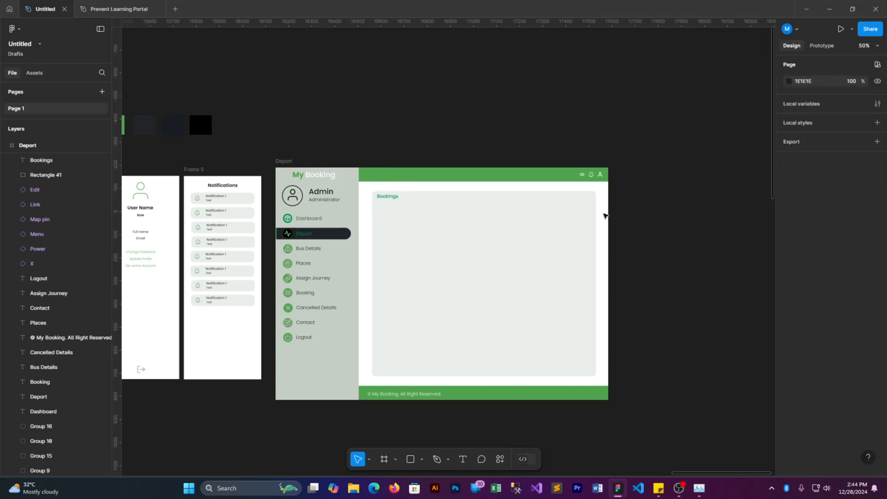
# Step: Move the panel's Bookings title inward to about X 461, Y 124 and change its text to Deport
pyautogui.hotkey('shift', '0')
pyautogui.moveTo(323, 148); pyautogui.dragTo(334, 158)
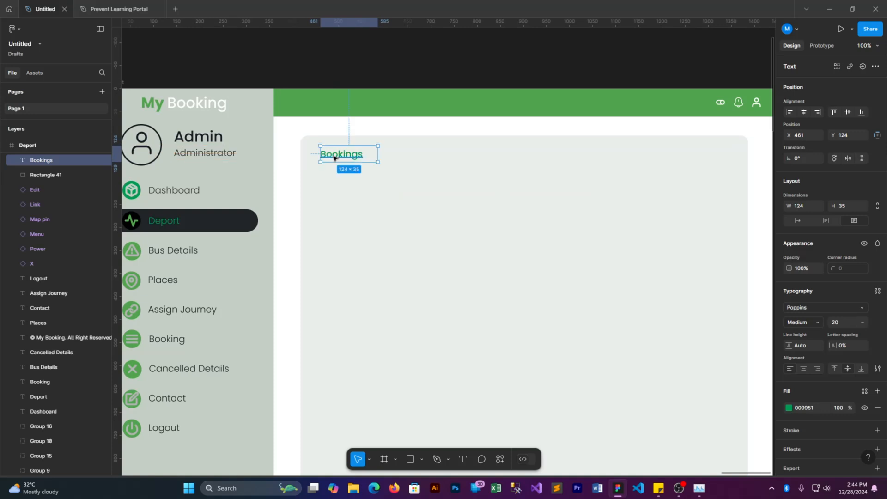
pyautogui.press('Return')
pyautogui.write('Deport')
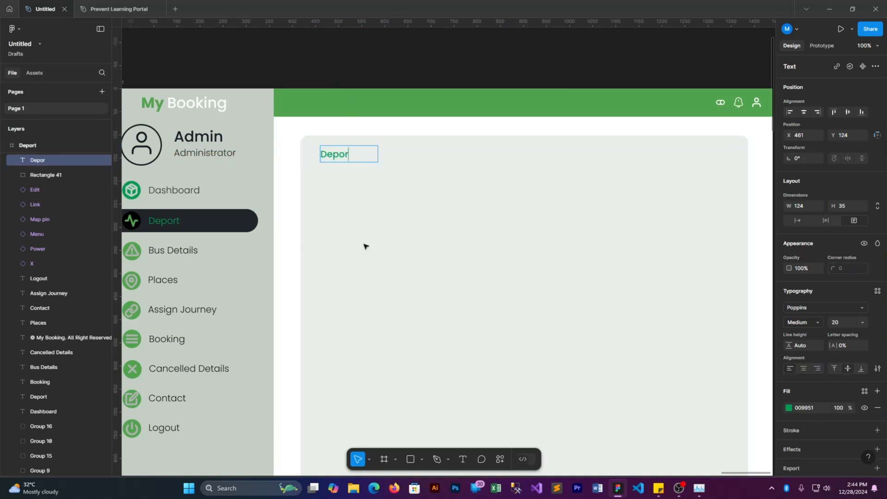
pyautogui.press('Escape')
pyautogui.hscroll(-4, 495, 112)
pyautogui.scroll(1, 495, 112)
pyautogui.scroll(-3, 496, 113)
pyautogui.hscroll(3, 496, 112)
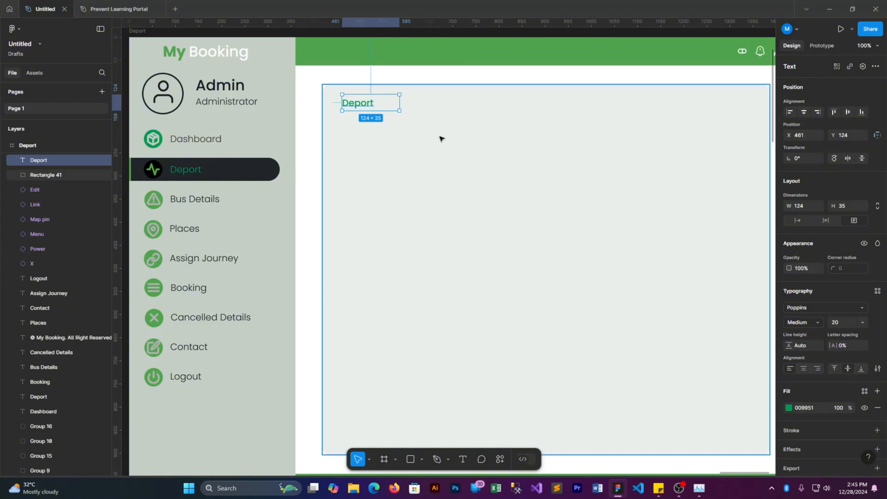
# Step: Make the 20-column layout grid visible again on the Deport frame
pyautogui.hotkey('ctrl', '-')
pyautogui.click(437, 117)
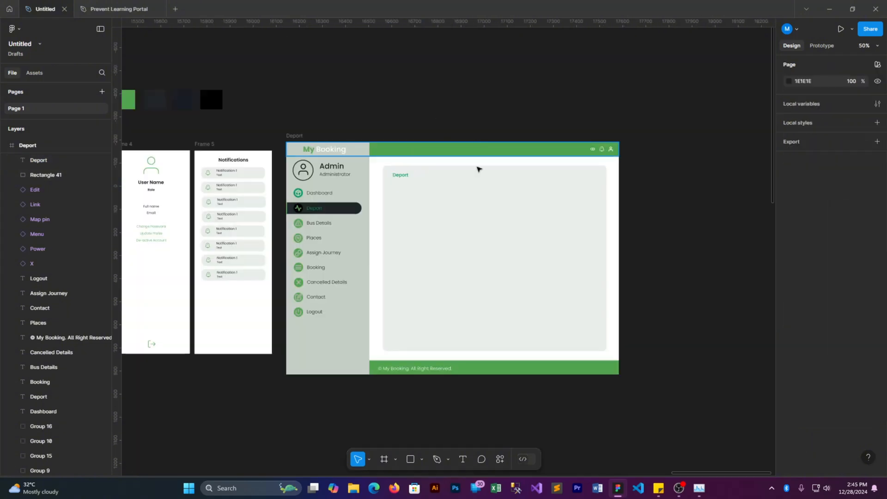
pyautogui.click(410, 459)
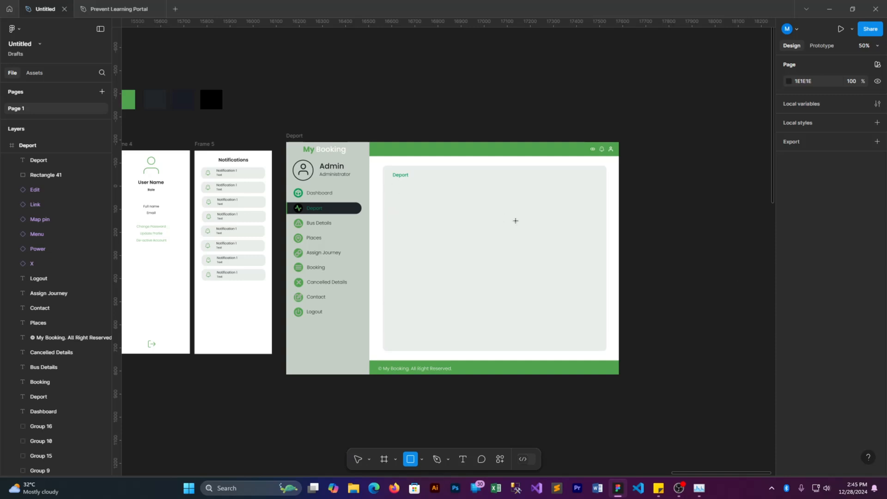
pyautogui.press('v')
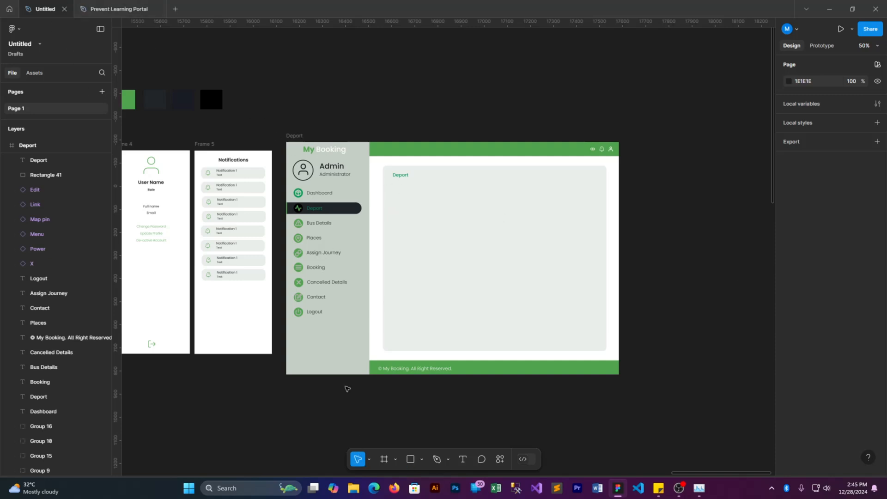
pyautogui.click(295, 136)
pyautogui.scroll(-5, 866, 426)
pyautogui.click(865, 421)
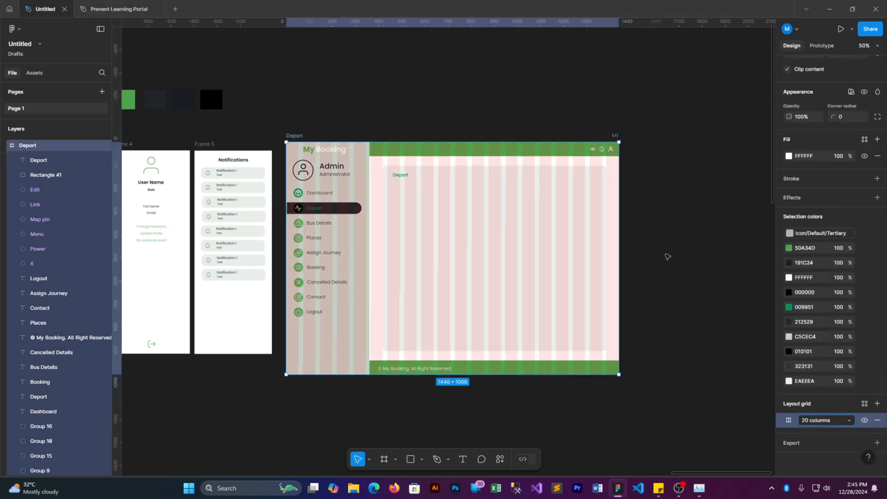
# Step: Shift the panel's Deport title left to X 438, keeping Y at 124
pyautogui.hotkey('shift', '0')
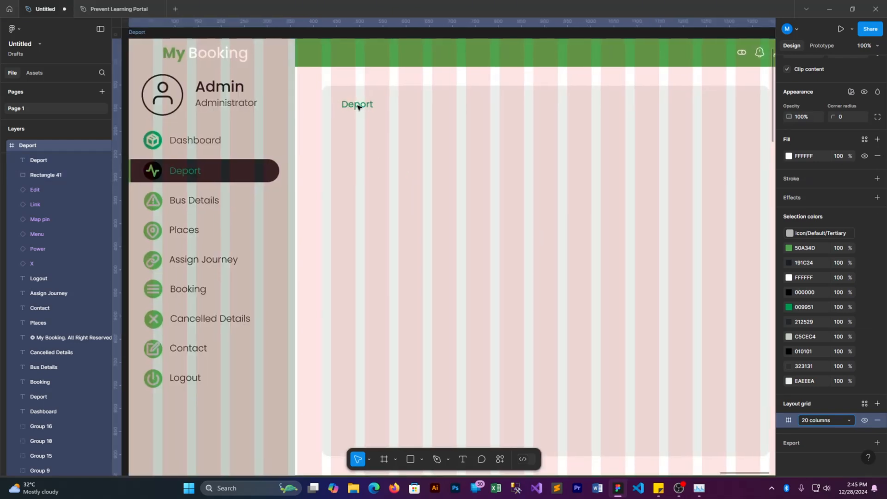
pyautogui.click(356, 107)
pyautogui.moveTo(350, 106); pyautogui.dragTo(343, 106)
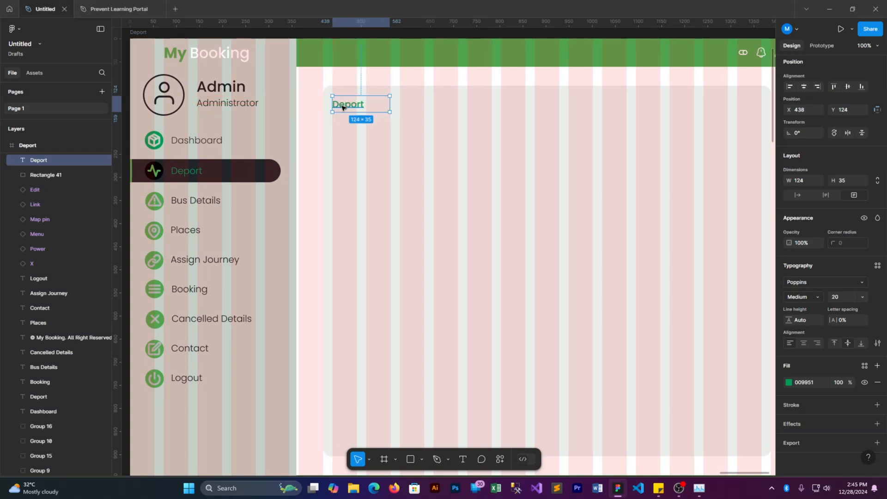
# Step: Draw a dark grey divider line about 928 wide beneath the panel's Deport title, at about X 438, Y 166
pyautogui.click(410, 459)
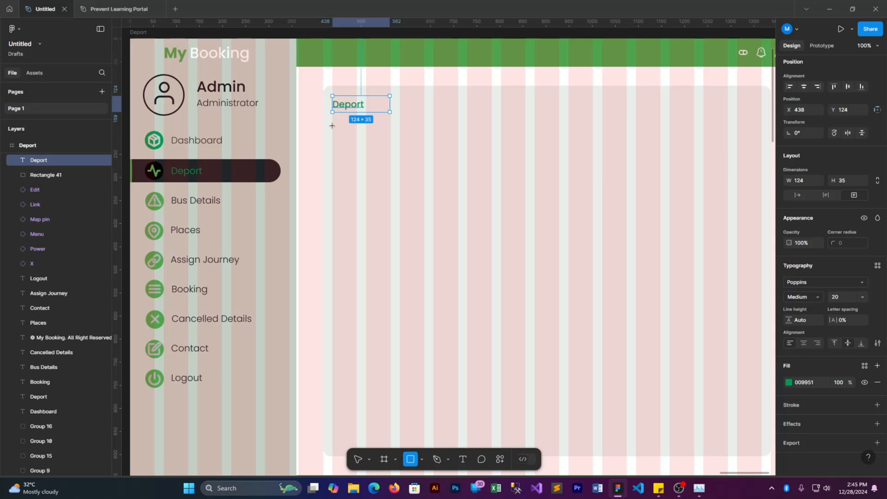
pyautogui.click(396, 459)
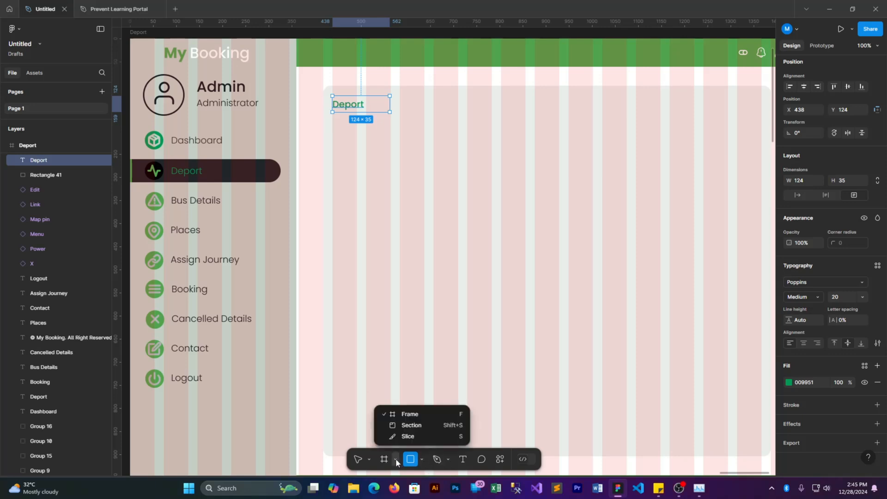
pyautogui.click(422, 459)
pyautogui.click(413, 382)
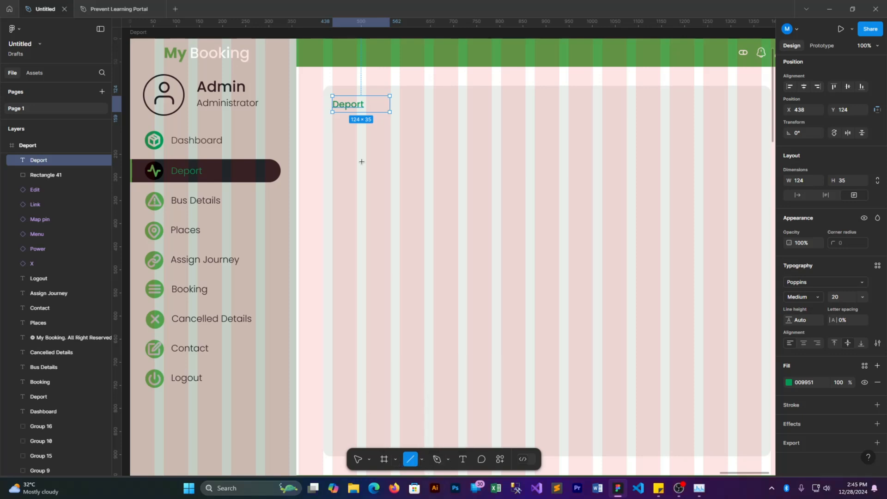
pyautogui.moveTo(332, 114); pyautogui.dragTo(761, 116)
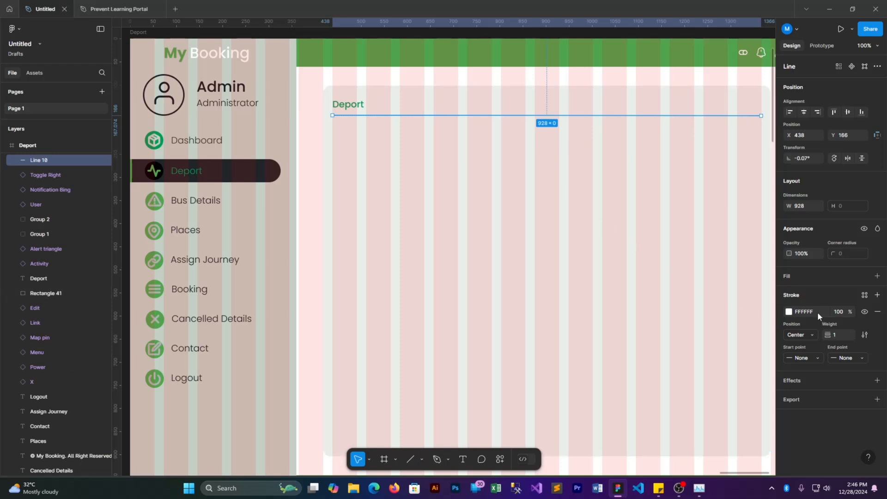
pyautogui.click(789, 312)
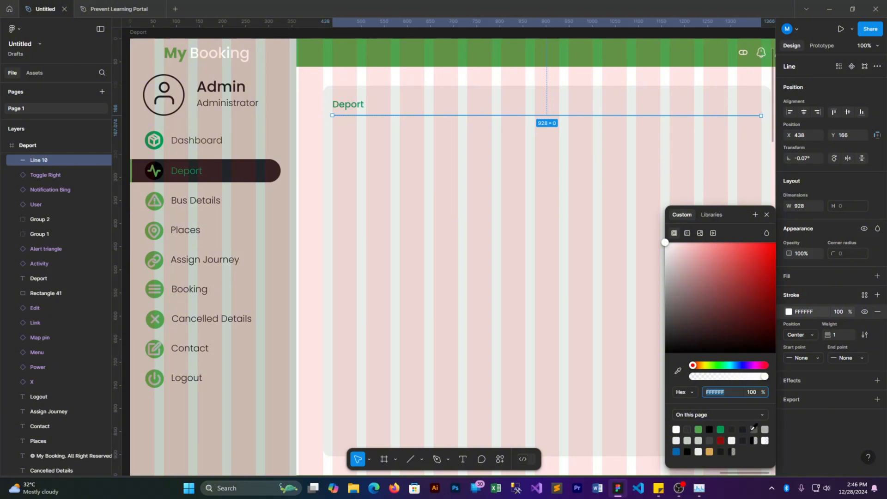
pyautogui.press('Escape')
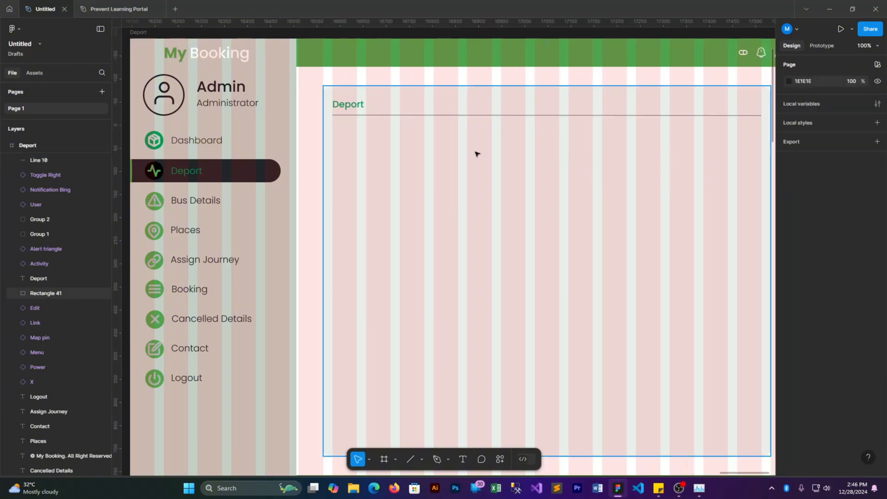
# Step: Draw a search box rectangle of about 418 × 35 below the divider at X 438, Y 192, and fill it white FFFFFF
pyautogui.click(421, 459)
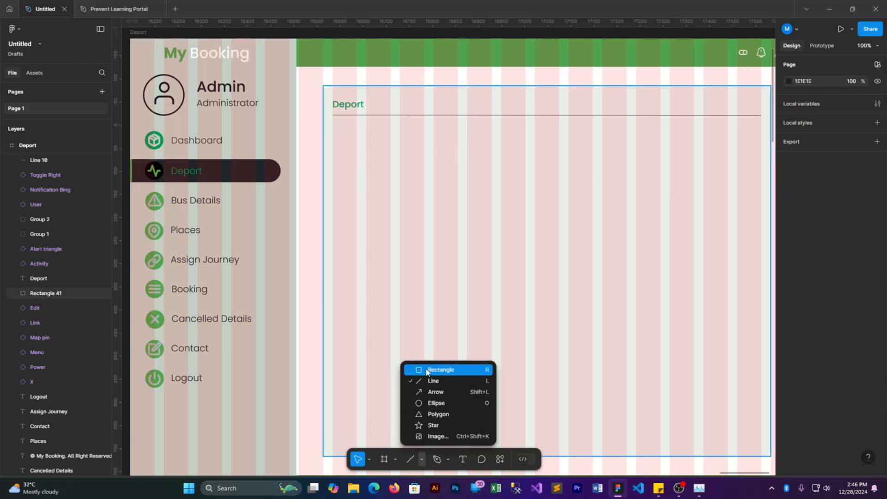
pyautogui.click(430, 369)
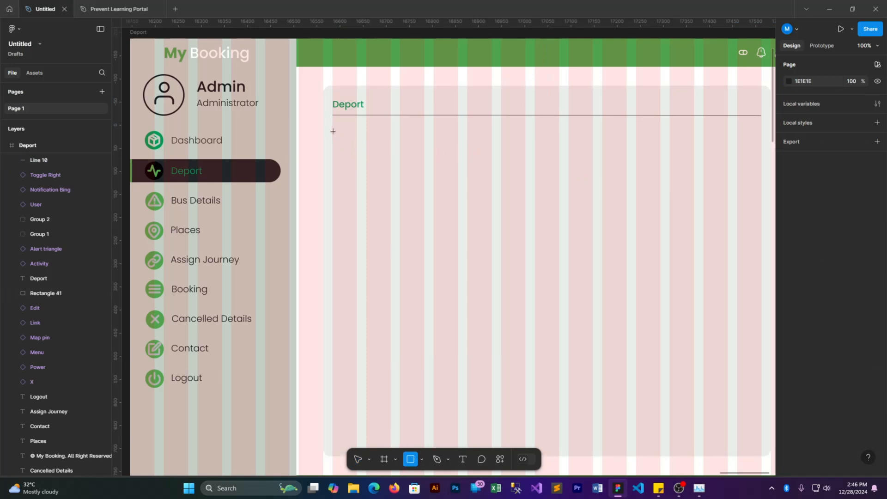
pyautogui.moveTo(332, 128)
pyautogui.mouseDown()
pyautogui.moveTo(394, 148)
pyautogui.moveTo(525, 143)
pyautogui.mouseUp()
pyautogui.click(789, 293)
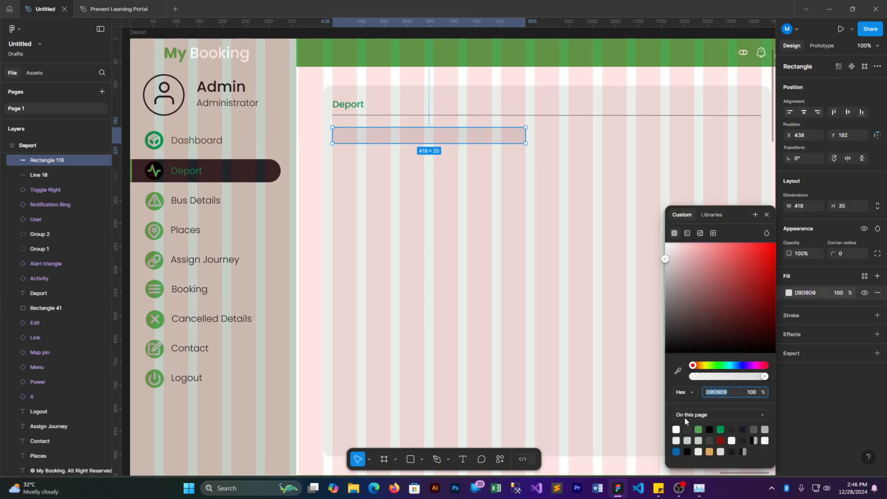
pyautogui.click(676, 430)
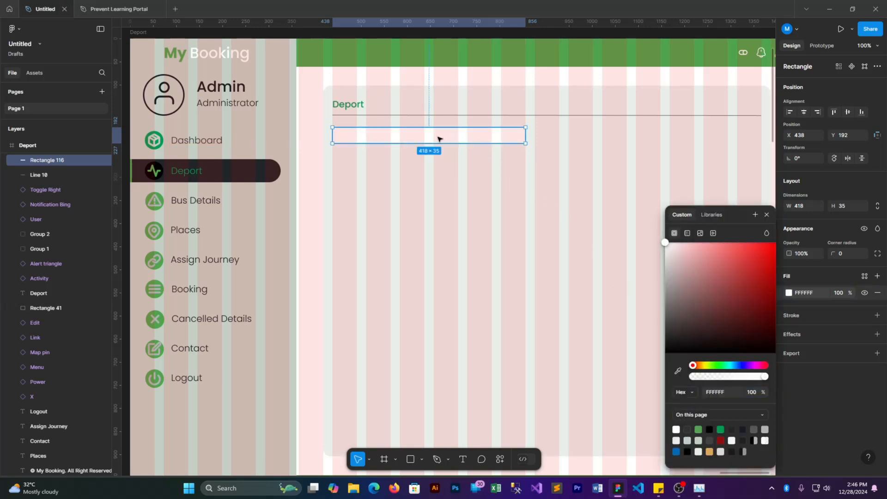
# Step: Copy a Notification 1 text from Frame 5 into the white box at X 458, Y 196, and change it to "Search here..."
pyautogui.press('-')
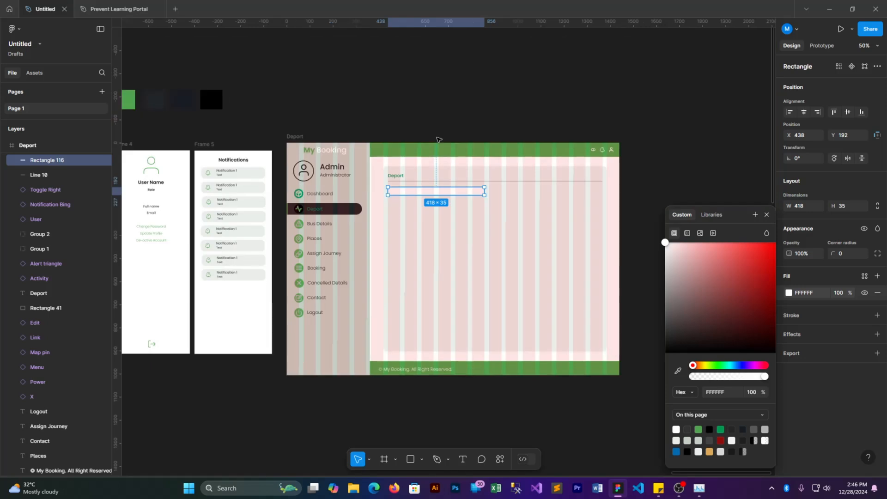
pyautogui.click(224, 187)
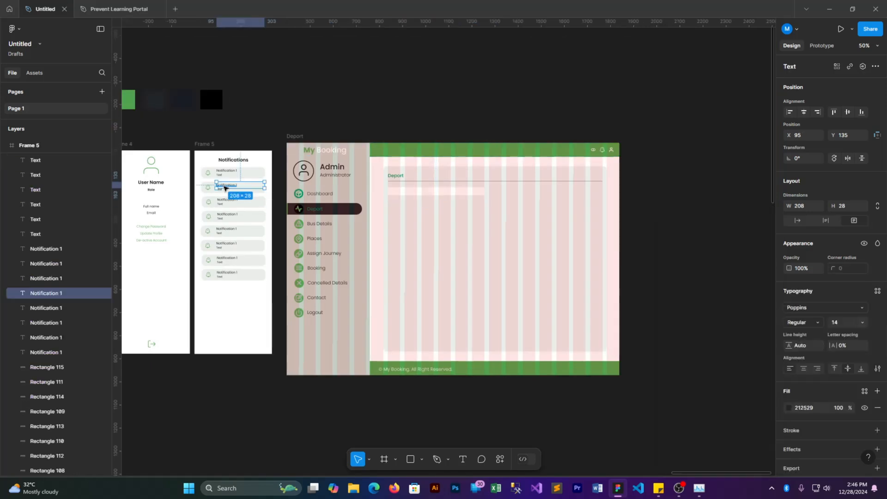
pyautogui.moveTo(222, 187); pyautogui.dragTo(398, 192)
pyautogui.press('+')
pyautogui.press('+')
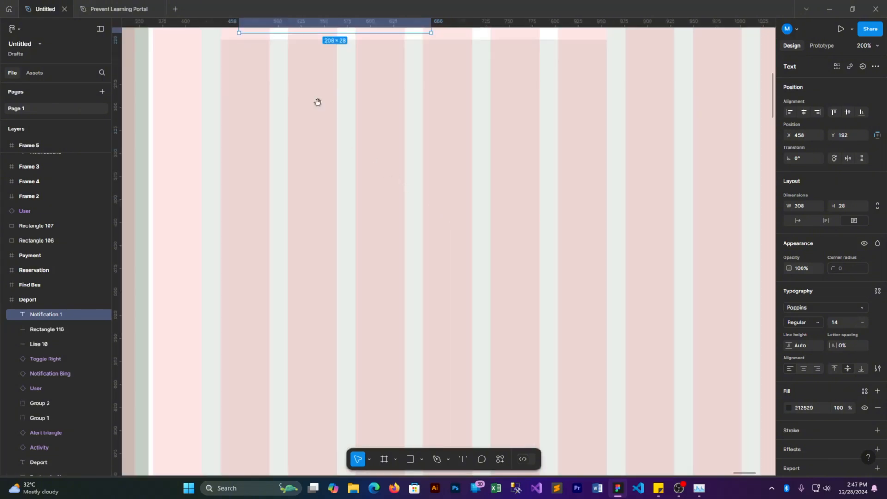
pyautogui.moveTo(318, 103); pyautogui.dragTo(465, 312)
pyautogui.moveTo(425, 233); pyautogui.dragTo(421, 235)
pyautogui.doubleClick(422, 234)
pyautogui.write('Se')
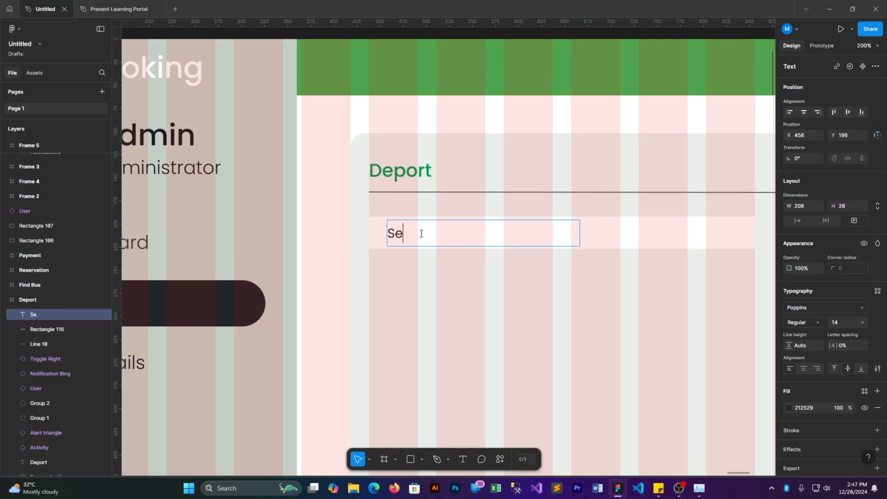
pyautogui.write('arch here...')
pyautogui.press('Escape')
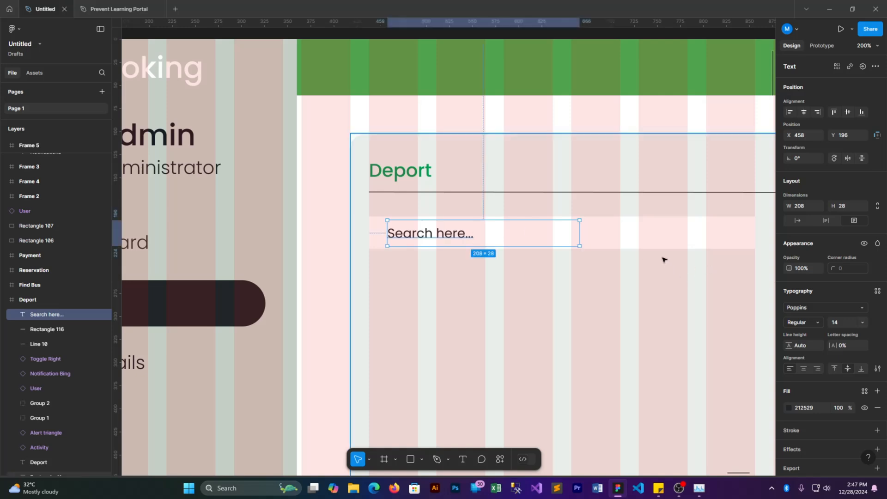
# Step: Draw a button rectangle beside the search box at X 876, Y 192, and size it to 126 × 35
pyautogui.click(633, 248)
pyautogui.moveTo(633, 247); pyautogui.dragTo(420, 234)
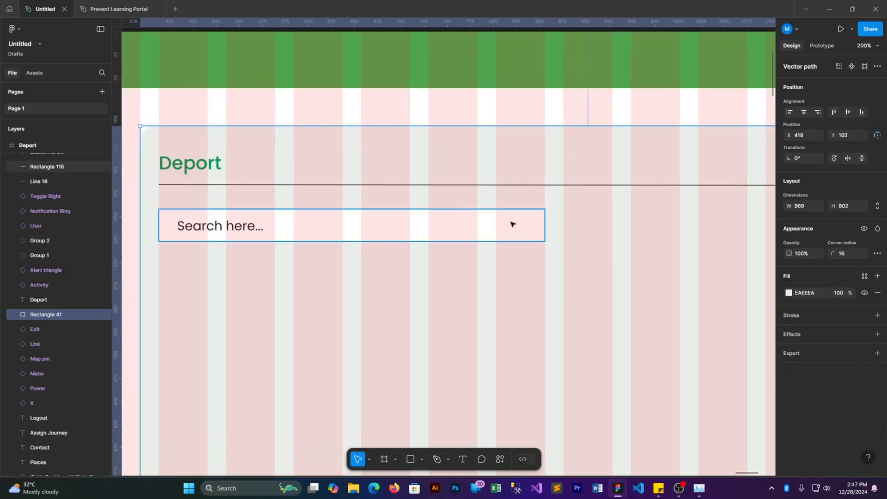
pyautogui.click(410, 460)
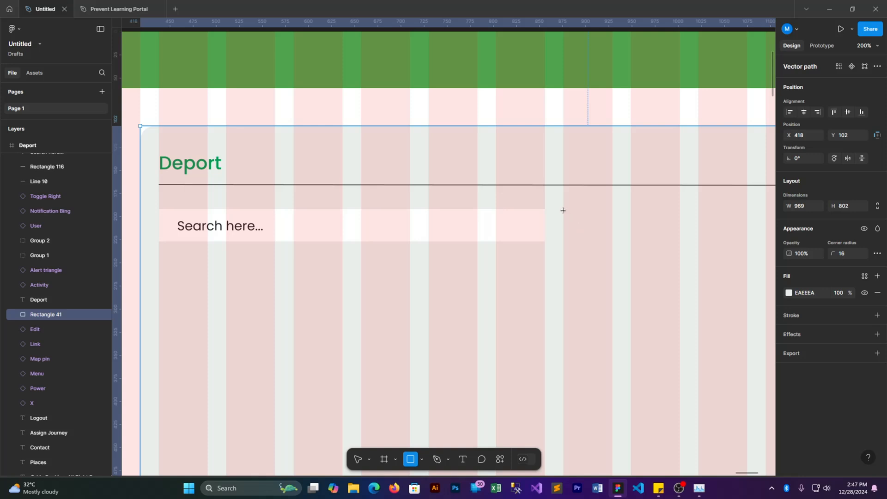
pyautogui.moveTo(563, 211)
pyautogui.mouseDown()
pyautogui.moveTo(580, 239)
pyautogui.moveTo(680, 241)
pyautogui.mouseUp()
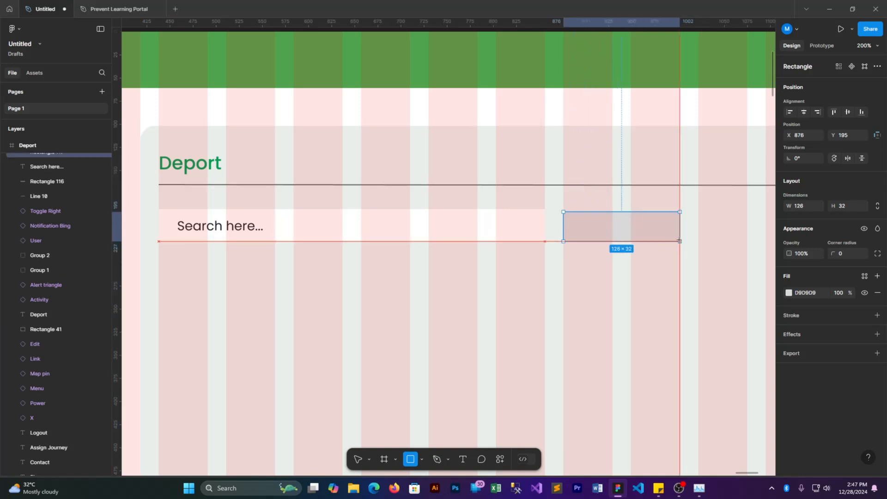
pyautogui.moveTo(626, 209); pyautogui.dragTo(626, 207)
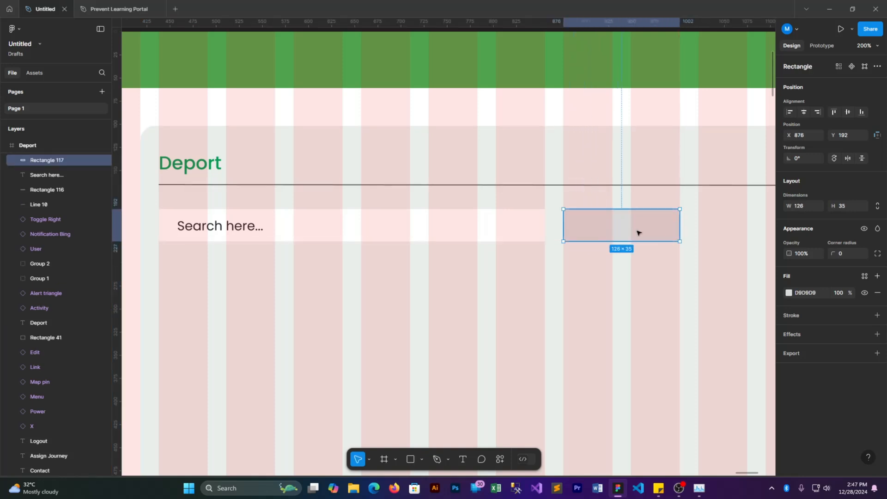
# Step: Fill the button rectangle with green 009951 and set its corner radius to 10
pyautogui.click(791, 293)
pyautogui.click(720, 429)
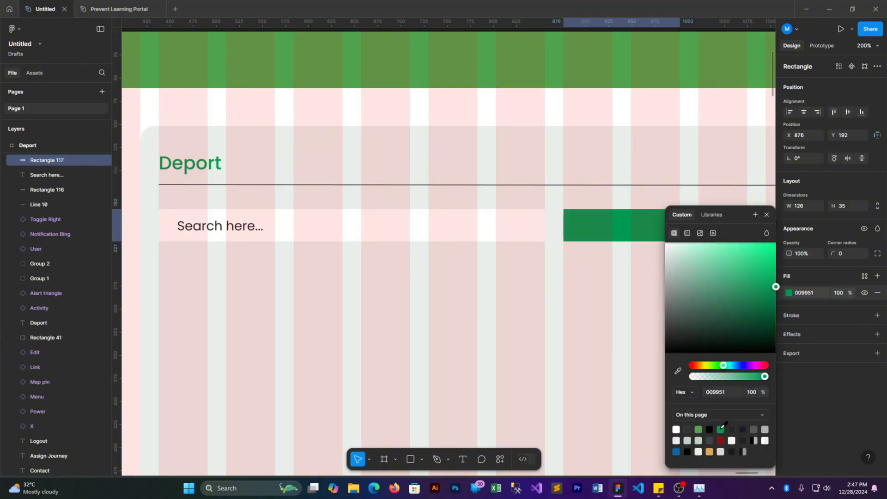
pyautogui.write('5')
pyautogui.press('Return')
pyautogui.click(844, 254)
pyautogui.write('1')
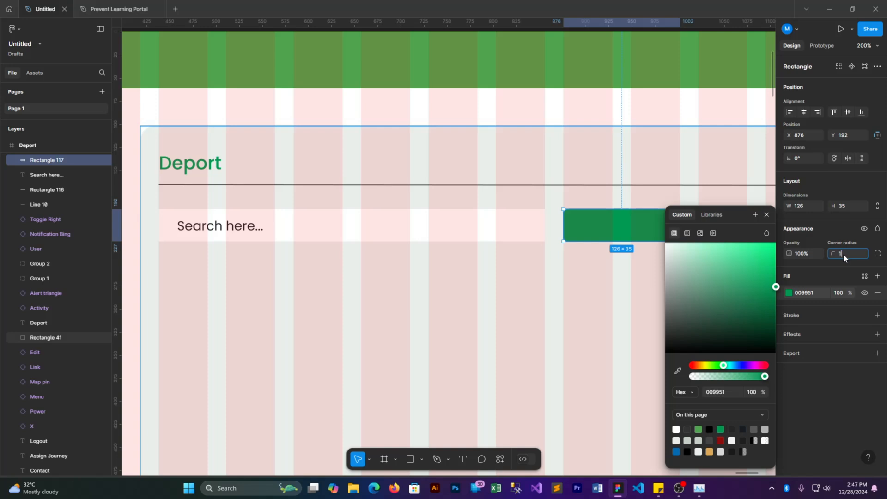
pyautogui.write('0')
pyautogui.press('Return')
# Step: Duplicate the "Search here..." text onto the green button, narrow its text box to 111, and bring it to the front
pyautogui.click(227, 229)
pyautogui.moveTo(222, 228); pyautogui.dragTo(614, 229)
pyautogui.moveTo(762, 225); pyautogui.dragTo(673, 226)
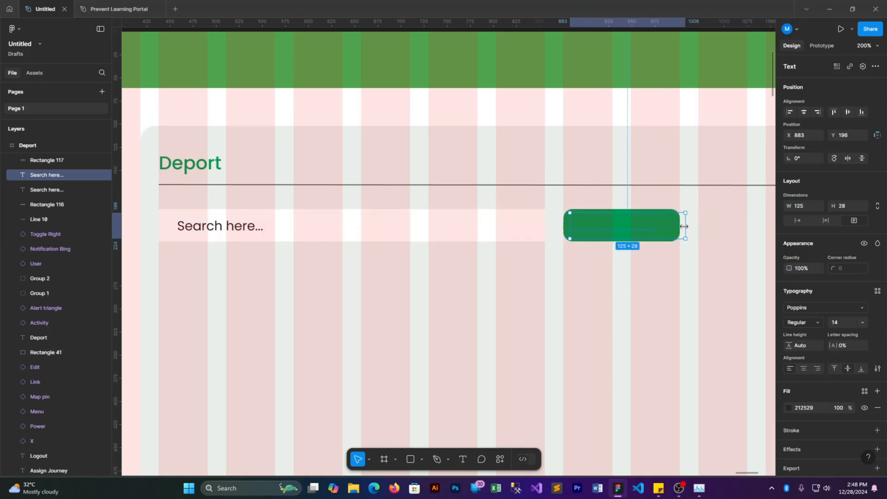
pyautogui.hotkey('ctrl', ']')
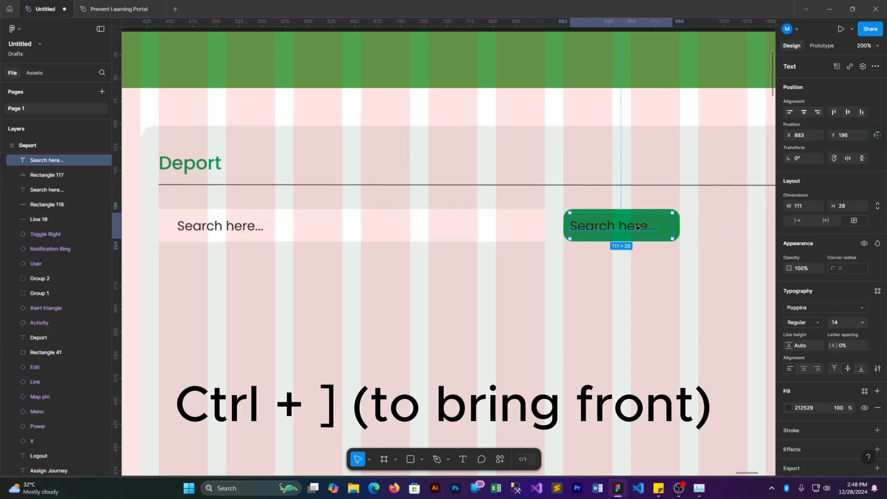
# Step: Change the button label to Search, centre-align it and set its fill to white FFFFFF
pyautogui.doubleClick(638, 228)
pyautogui.write('Search')
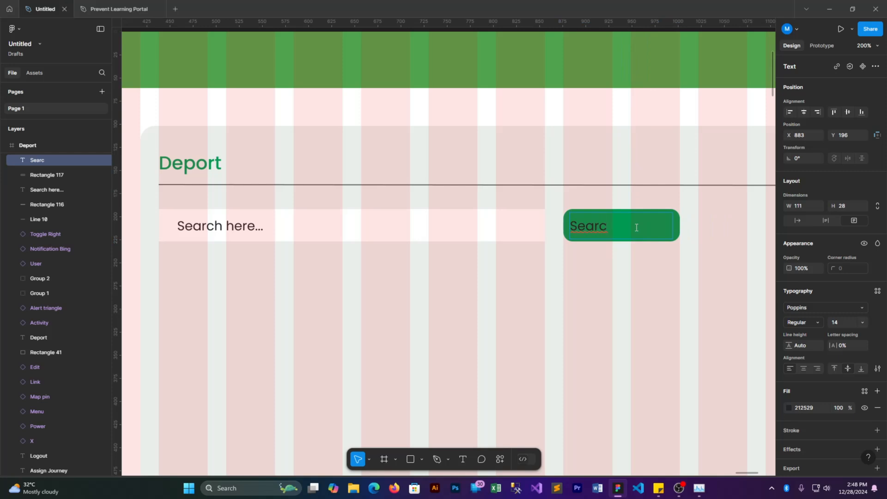
pyautogui.click(803, 369)
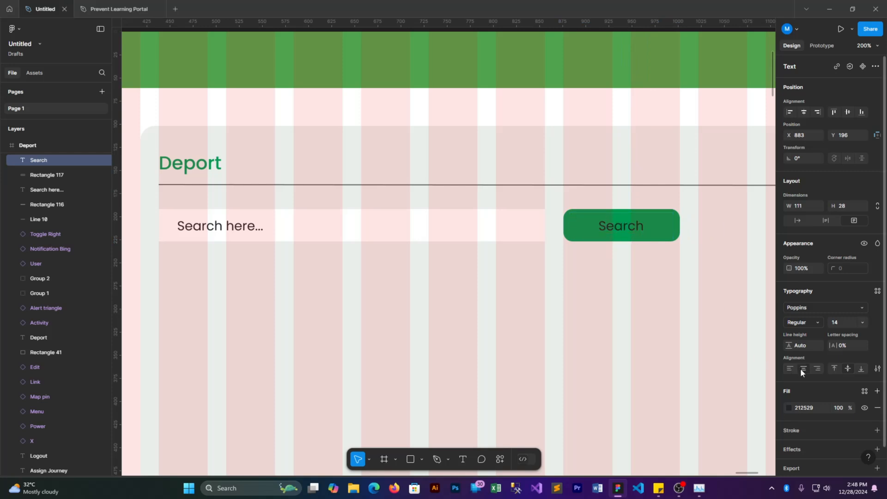
pyautogui.click(789, 407)
pyautogui.click(676, 429)
pyautogui.press('Escape')
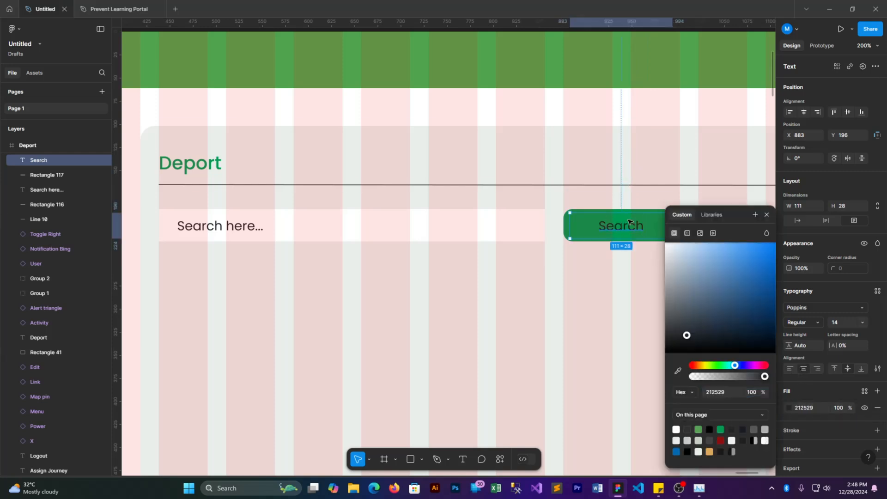
pyautogui.click(676, 430)
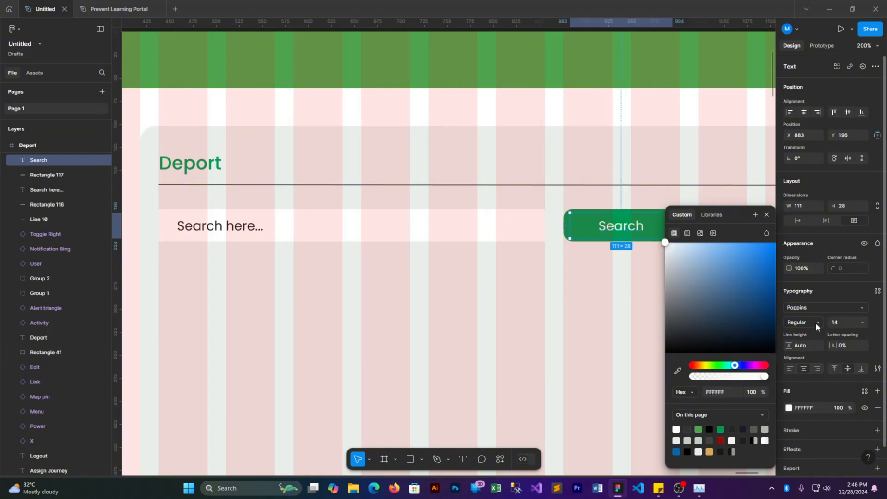
# Step: Hide the Deport frame's 20-column layout grid to check the page design, and turn the grid back on
pyautogui.click(638, 292)
pyautogui.press('-')
pyautogui.press('-')
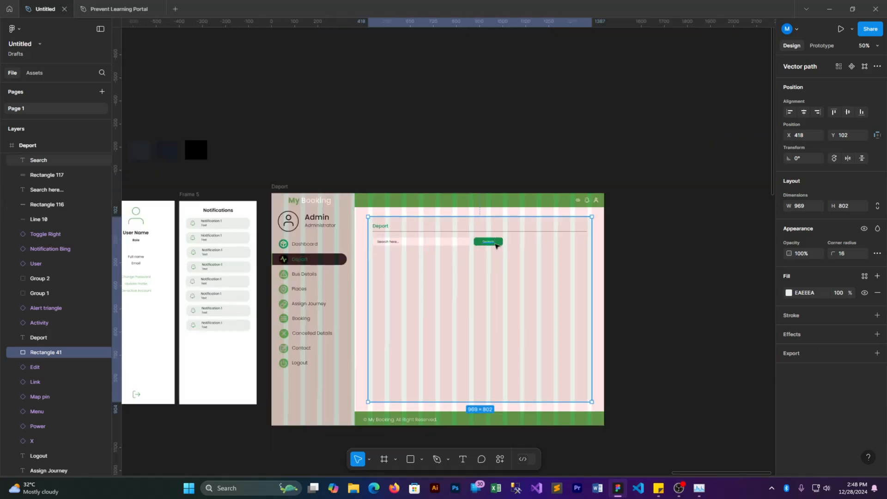
pyautogui.click(293, 198)
pyautogui.scroll(-5, 831, 277)
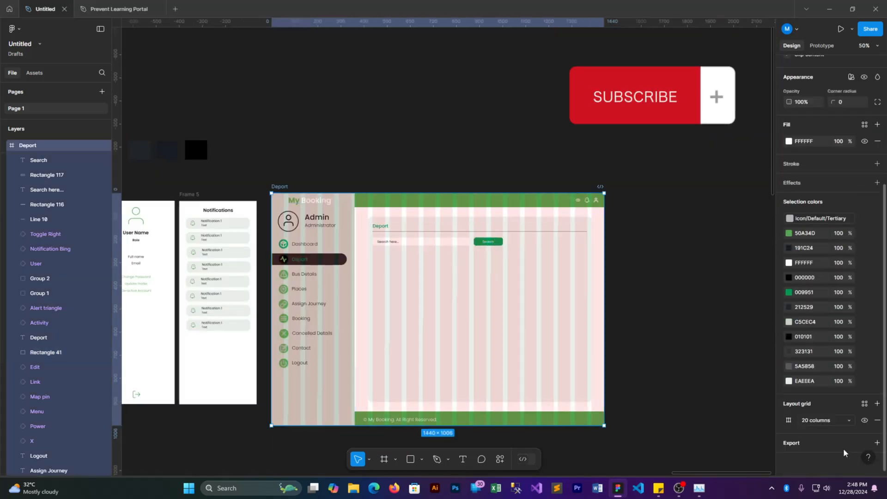
pyautogui.click(865, 420)
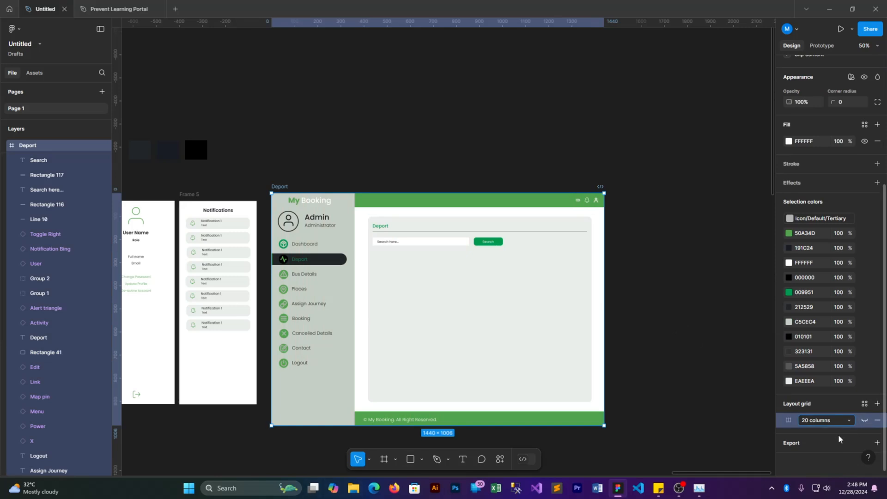
pyautogui.click(865, 421)
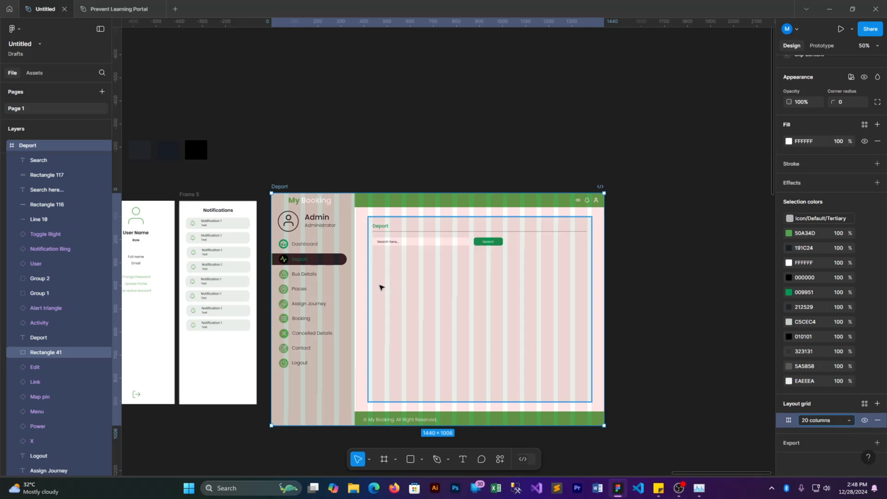
# Step: Draw a rectangle of about 929 × 473 below the search row at X 438, Y 263, and fill it white
pyautogui.press('r')
pyautogui.moveTo(373, 253)
pyautogui.mouseDown()
pyautogui.moveTo(398, 291)
pyautogui.moveTo(581, 325)
pyautogui.moveTo(587, 391)
pyautogui.moveTo(588, 363)
pyautogui.mouseUp()
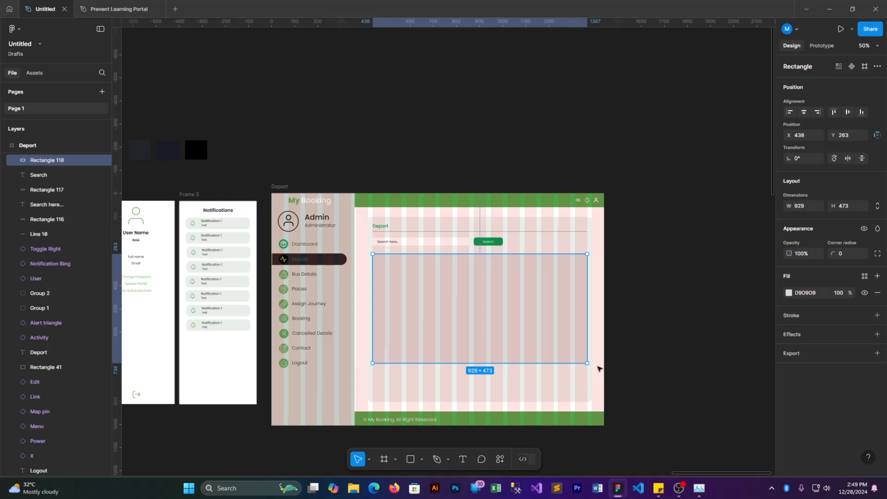
pyautogui.click(789, 293)
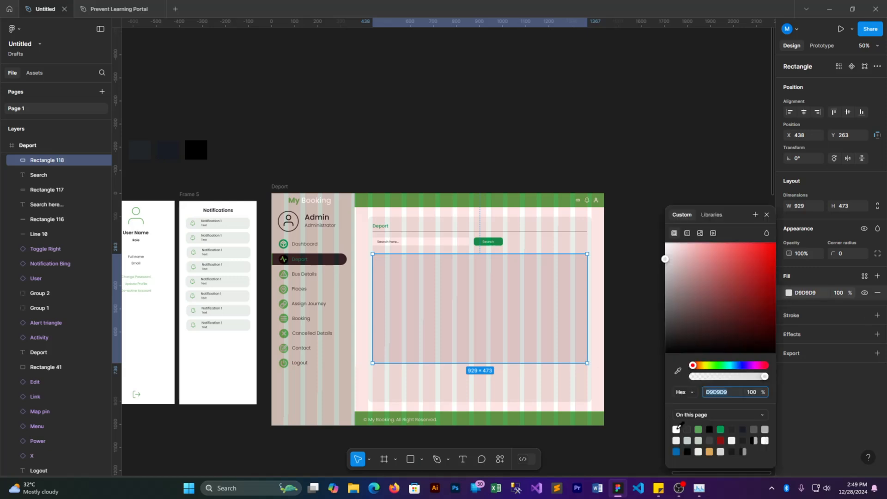
pyautogui.click(677, 430)
pyautogui.click(595, 158)
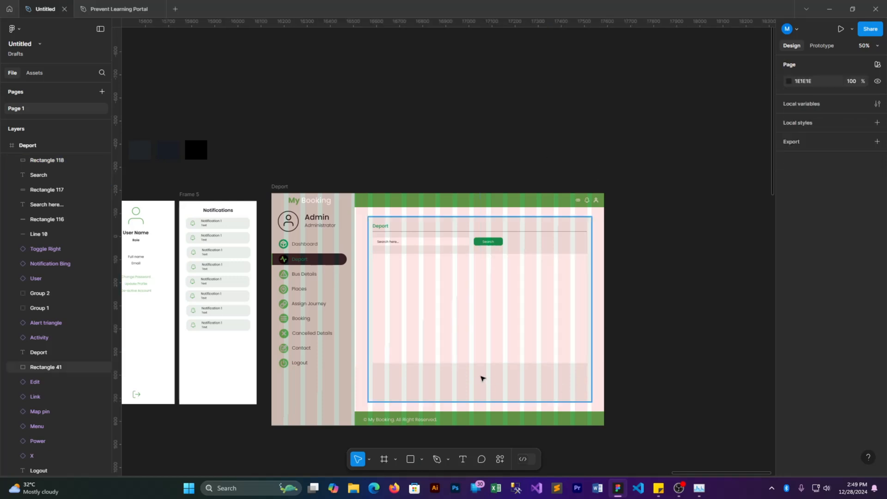
# Step: Shorten the large grey Deport panel from its lower edge to a height of about 671
pyautogui.click(481, 378)
pyautogui.moveTo(481, 401); pyautogui.dragTo(478, 371)
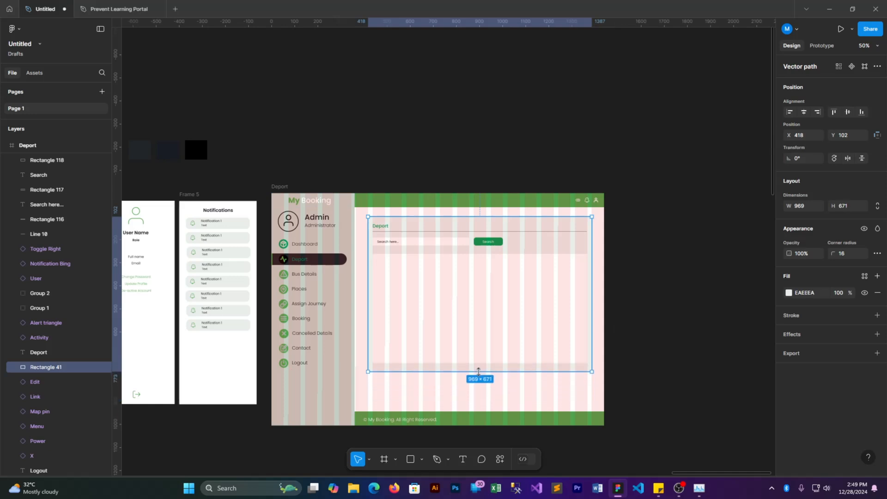
# Step: Extend the grey Deport panel from its lower edge to a height of about 701
pyautogui.click(651, 386)
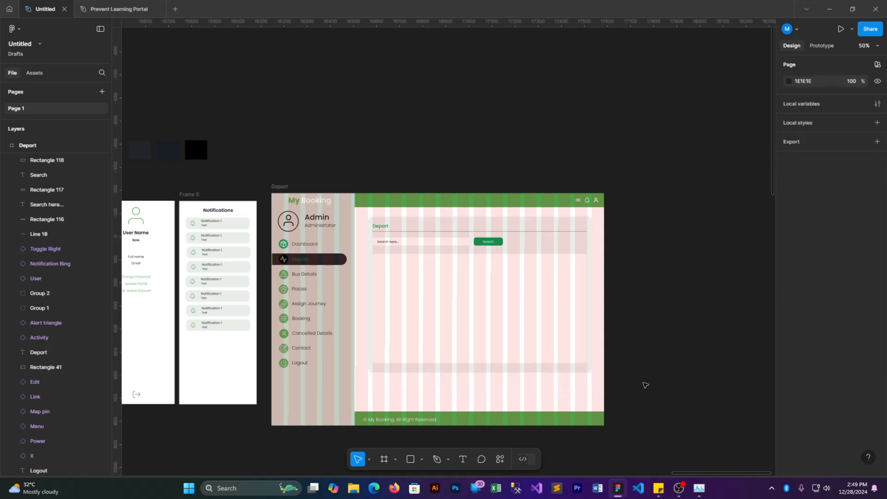
pyautogui.click(549, 368)
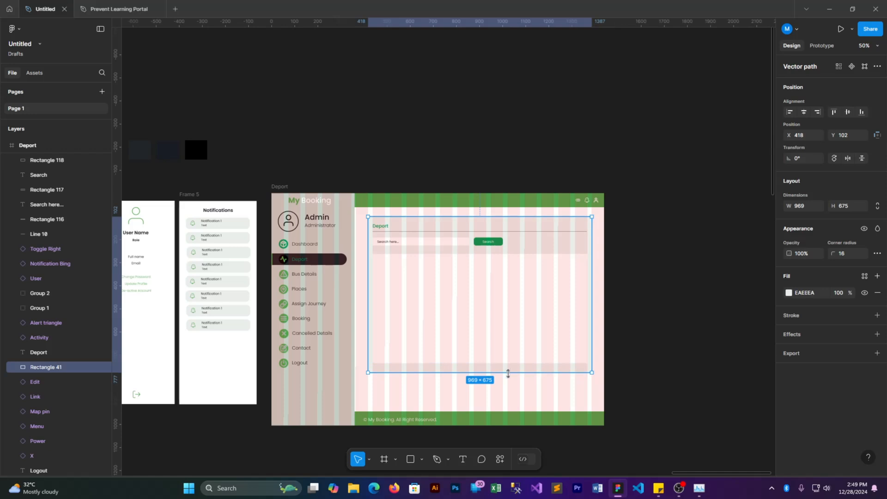
pyautogui.moveTo(507, 371); pyautogui.dragTo(509, 379)
pyautogui.click(647, 351)
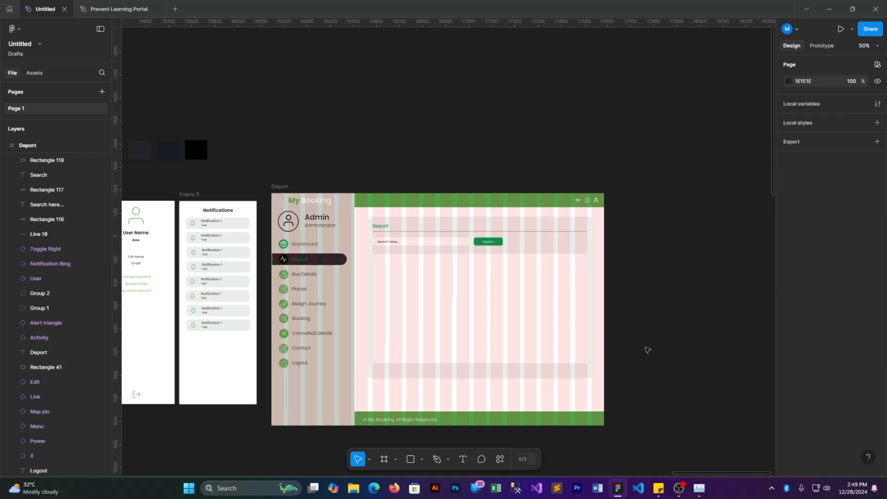
# Step: Hide the Deport frame's 20-column layout grid and move the green footer bar up to just below the grey panel
pyautogui.hotkey('ctrl', '+')
pyautogui.hotkey('ctrl', '-')
pyautogui.click(280, 187)
pyautogui.scroll(-4, 852, 431)
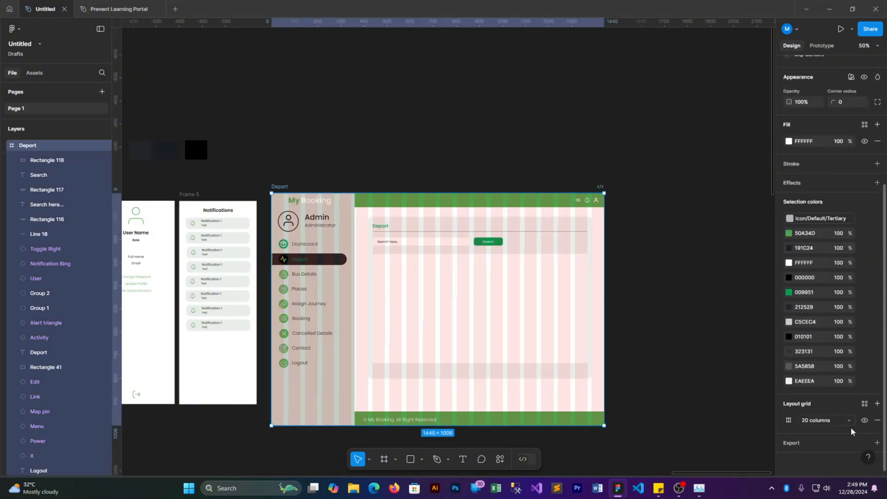
pyautogui.click(865, 420)
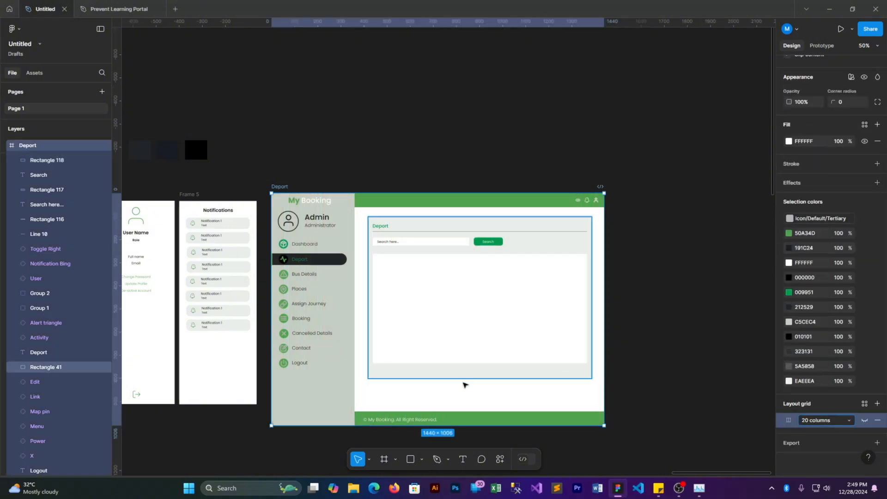
pyautogui.moveTo(468, 420); pyautogui.dragTo(467, 397)
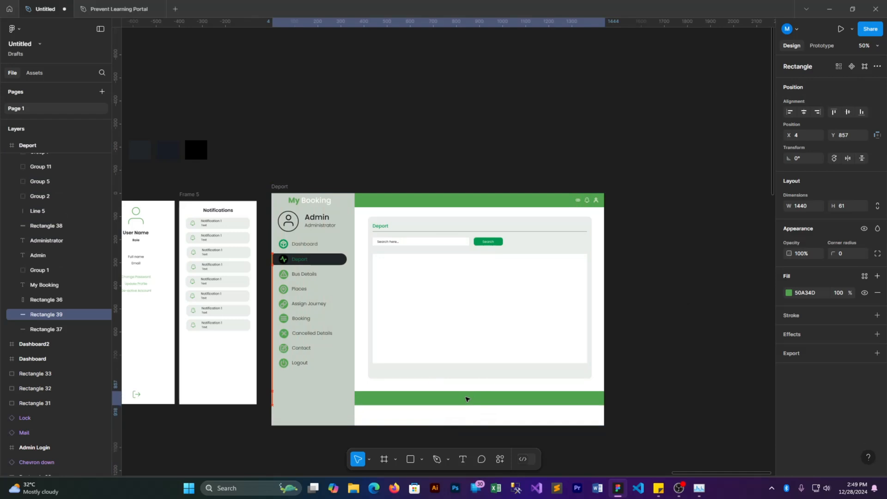
pyautogui.click(452, 424)
pyautogui.click(289, 193)
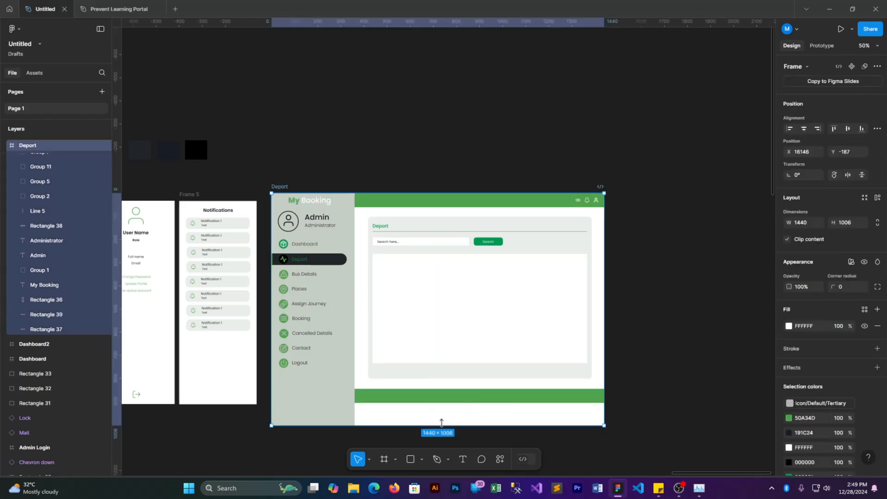
pyautogui.moveTo(443, 425); pyautogui.dragTo(442, 402)
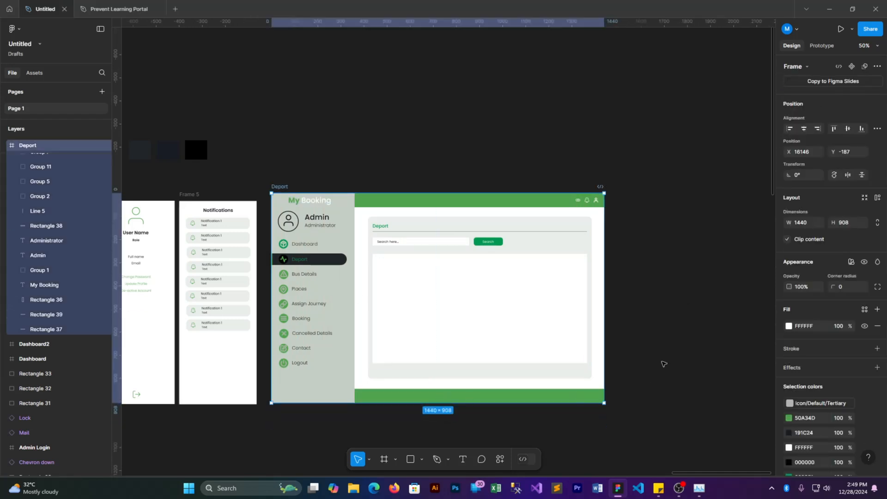
pyautogui.click(663, 364)
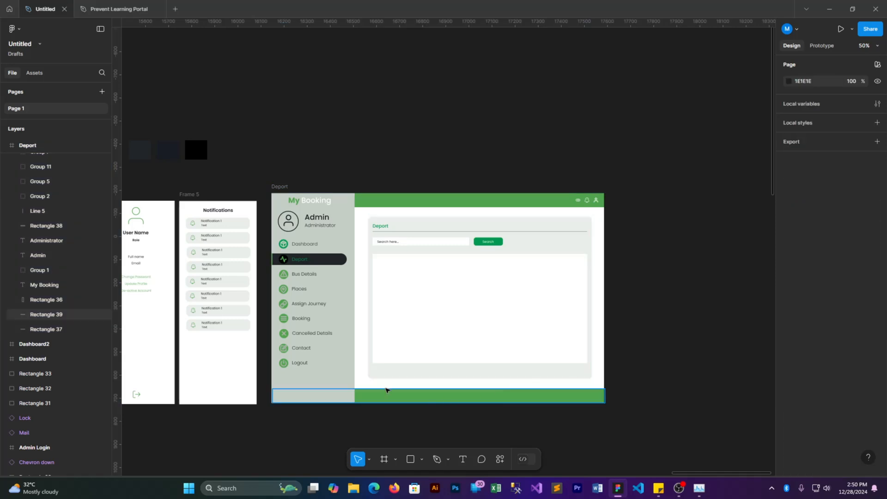
pyautogui.hotkey('ctrl', 'z')
pyautogui.hotkey('ctrl', 'z')
pyautogui.hotkey('ctrl', 'z')
# Step: Move the copyright text up onto the green footer bar and shorten the Deport frame to a height of about 908
pyautogui.moveTo(379, 419); pyautogui.dragTo(380, 398)
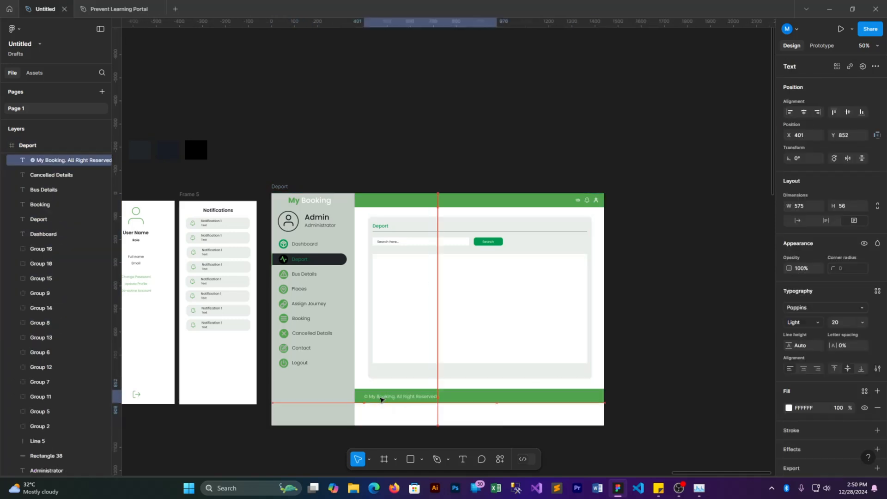
pyautogui.click(466, 425)
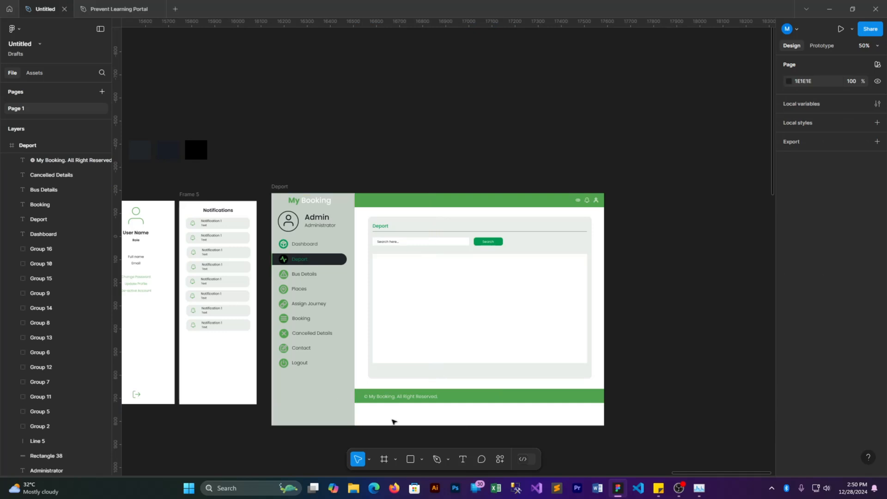
pyautogui.click(284, 187)
pyautogui.moveTo(452, 426); pyautogui.dragTo(454, 402)
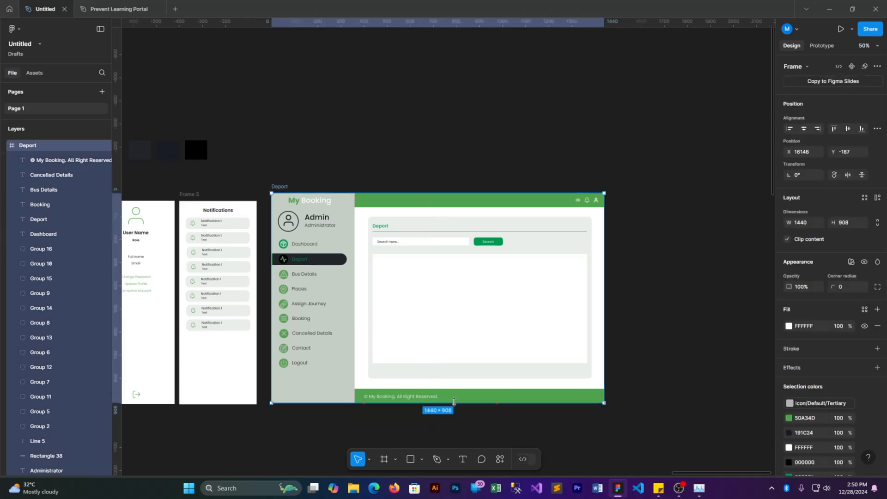
pyautogui.click(665, 377)
# Step: Draw a thin rectangle of about 927 × 38 across the white content area at X 439, Y 297
pyautogui.hotkey('shift', '0')
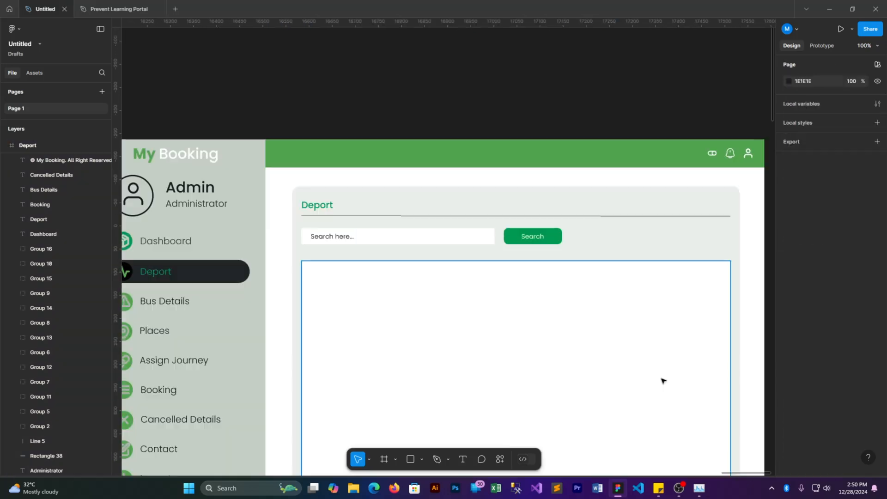
pyautogui.moveTo(559, 347); pyautogui.dragTo(548, 249)
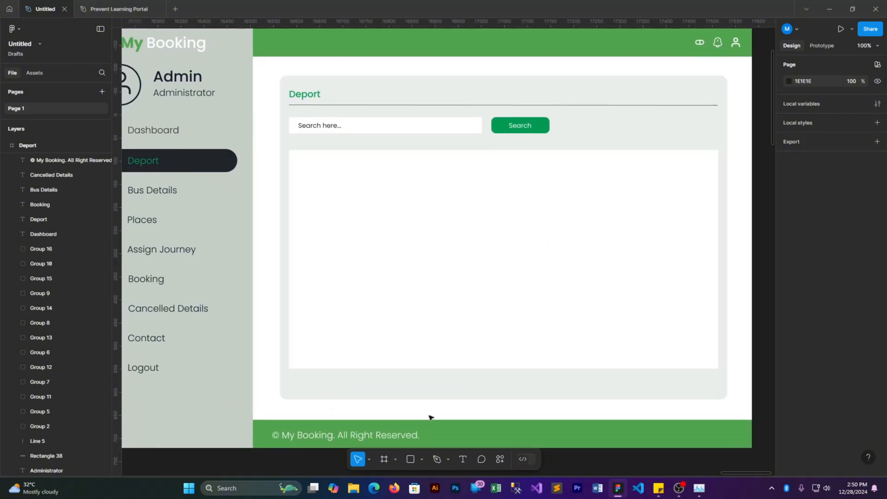
pyautogui.click(410, 459)
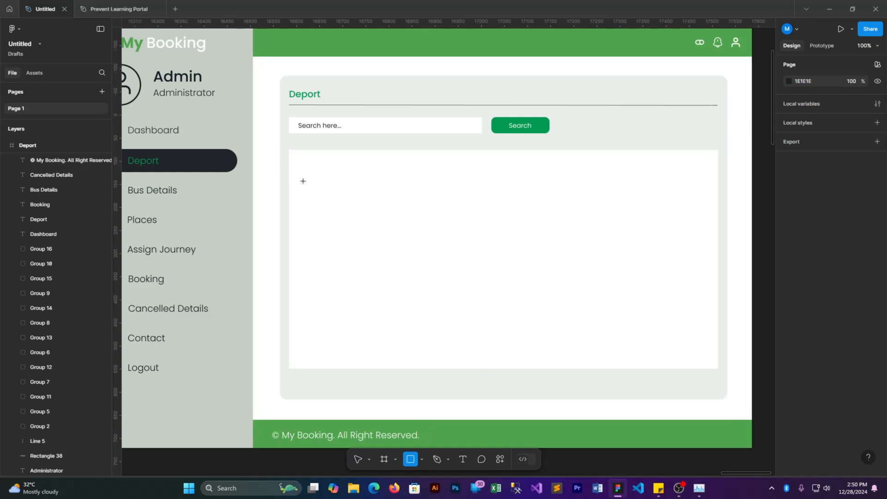
pyautogui.moveTo(289, 166); pyautogui.dragTo(718, 183)
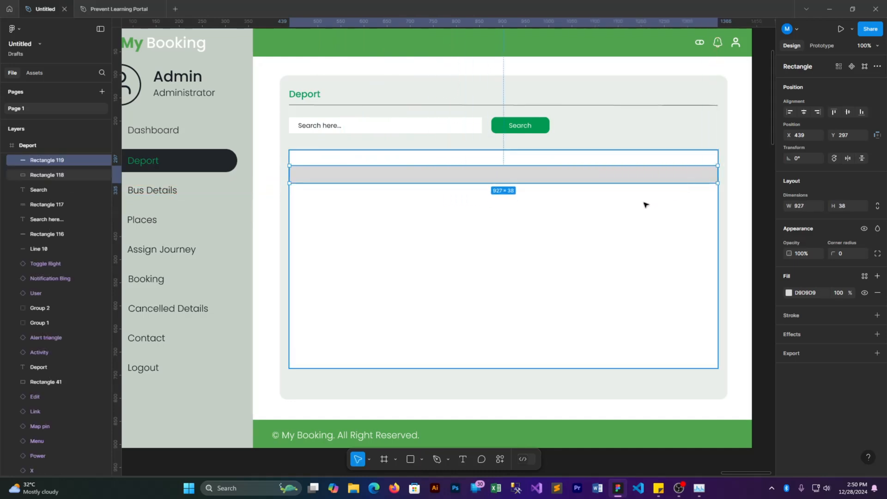
# Step: Fill the band with EAEEEA and fit it to the white area's full width of 929 at X 438
pyautogui.click(341, 236)
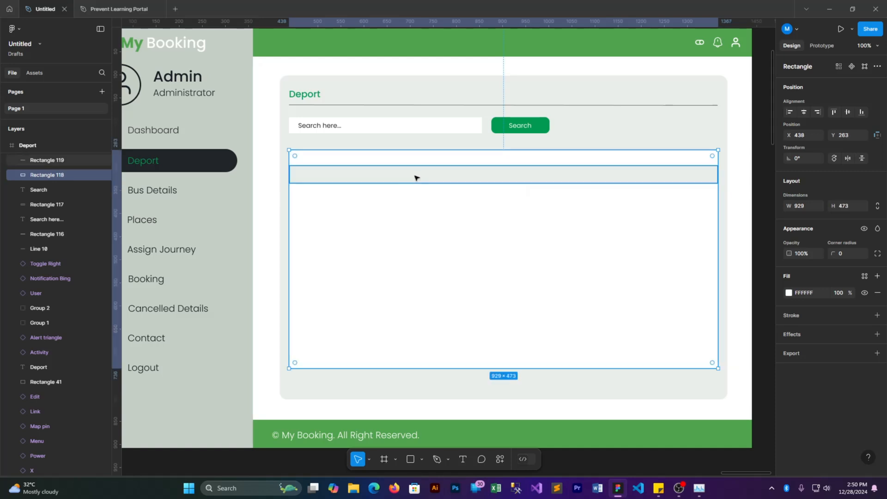
pyautogui.moveTo(447, 178); pyautogui.dragTo(446, 181)
pyautogui.moveTo(717, 181); pyautogui.dragTo(719, 180)
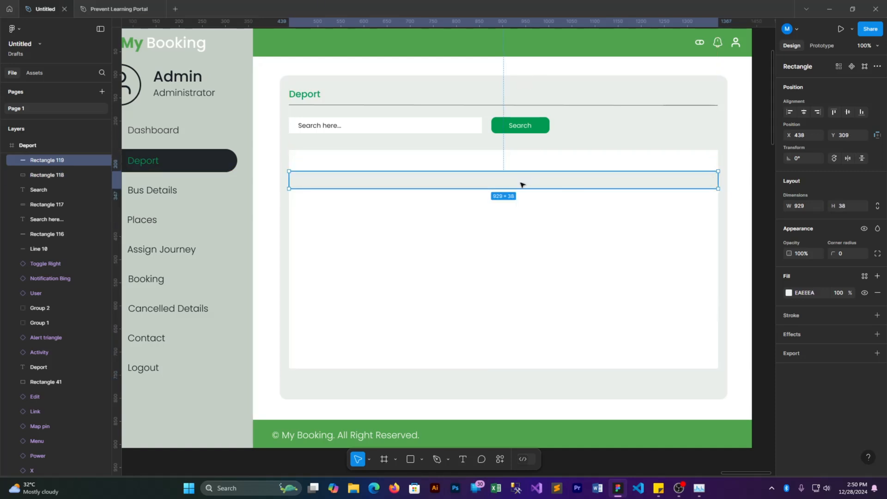
# Step: Duplicate the grey band down the white area at even spacing to make six striped table rows
pyautogui.moveTo(520, 185); pyautogui.dragTo(518, 212)
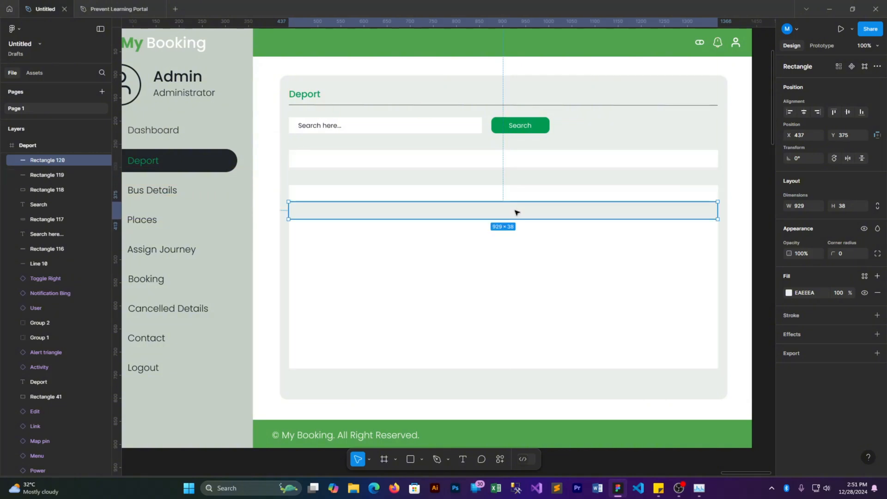
pyautogui.keyDown('shift'); pyautogui.click(482, 179); pyautogui.keyUp('shift')
pyautogui.keyDown('alt'); pyautogui.moveTo(504, 212); pyautogui.dragTo(515, 350); pyautogui.keyUp('alt')
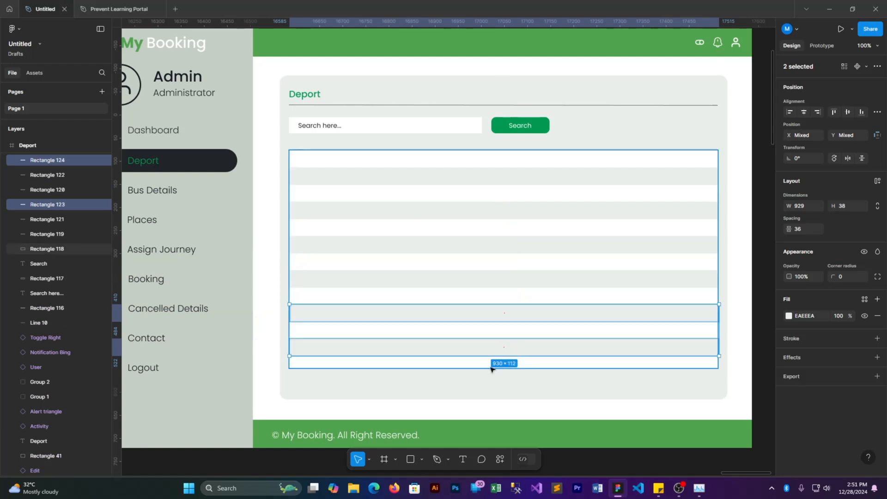
# Step: Nudge the duplicated grey bands sideways so their edges line up with the white content area
pyautogui.click(553, 316)
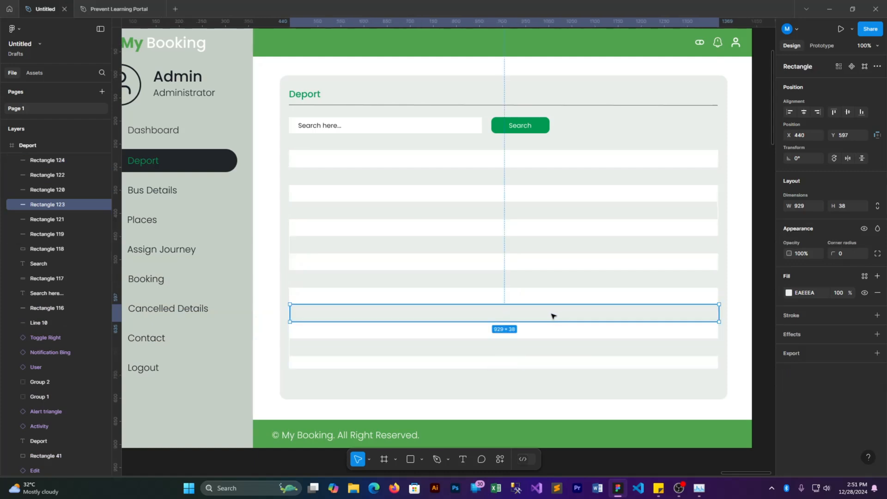
pyautogui.moveTo(552, 315); pyautogui.dragTo(529, 350)
pyautogui.click(468, 283)
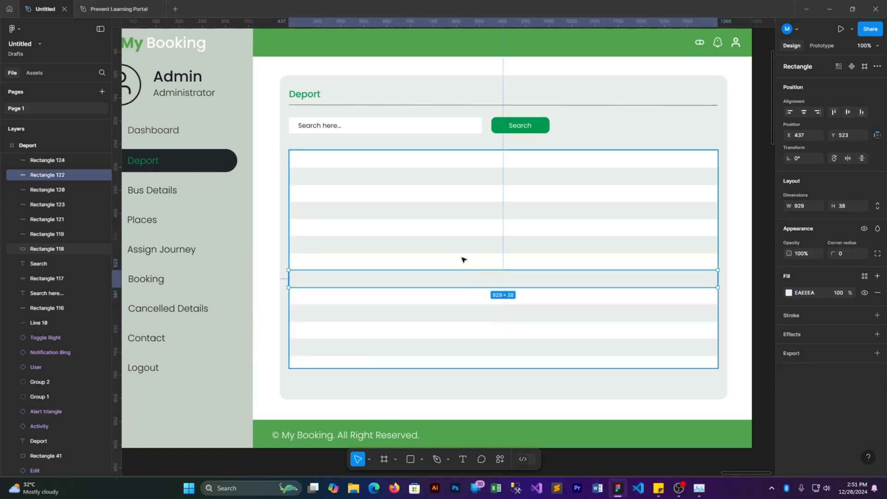
pyautogui.click(464, 246)
pyautogui.click(762, 273)
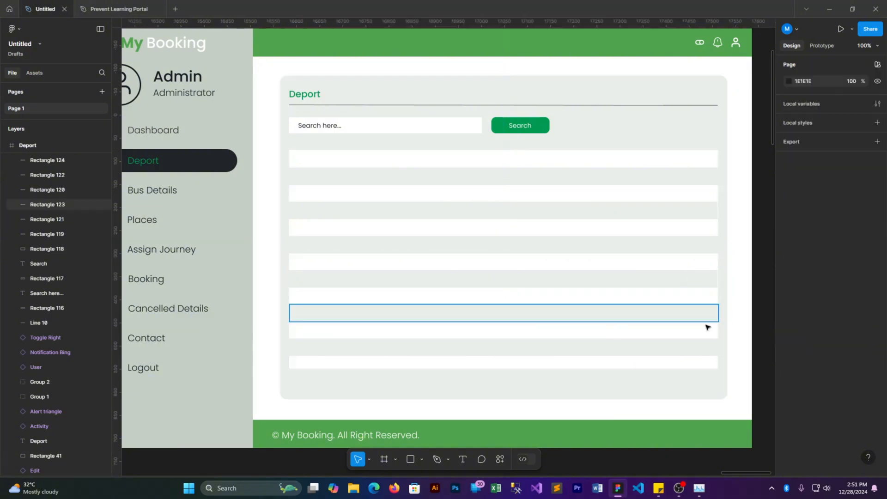
pyautogui.click(597, 211)
pyautogui.click(639, 277)
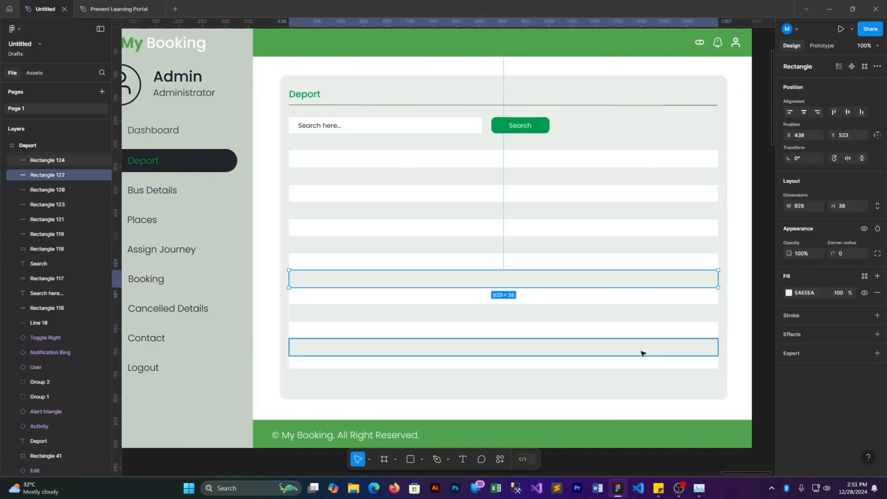
pyautogui.click(534, 315)
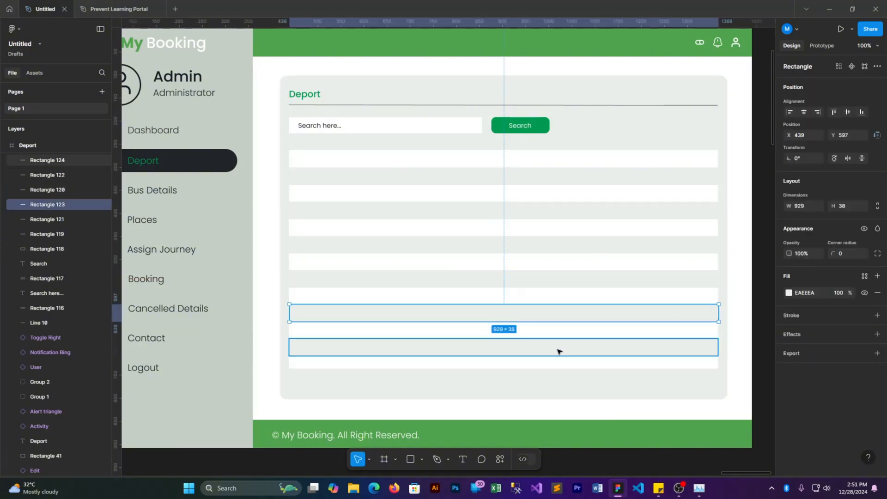
pyautogui.click(735, 349)
# Step: Extend the white content rectangle from its lower edge to a height of about 486
pyautogui.scroll(-1, 615, 420)
pyautogui.scroll(-1, 600, 410)
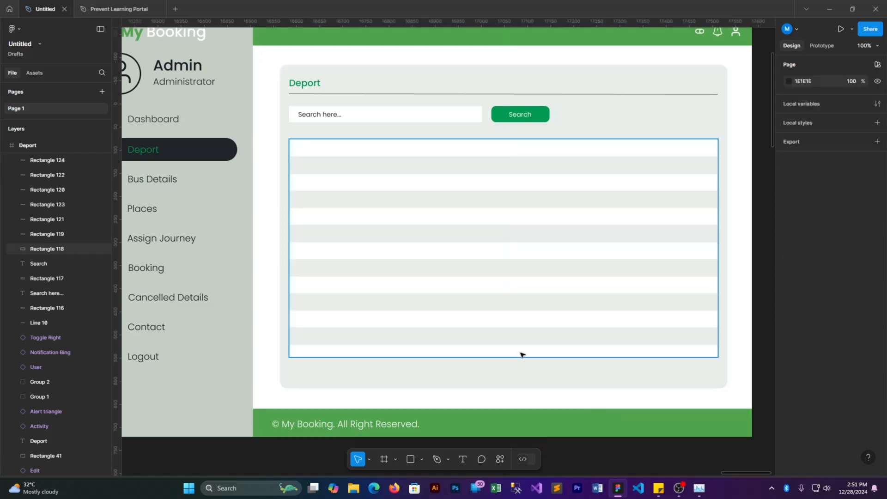
pyautogui.click(523, 355)
pyautogui.moveTo(523, 358); pyautogui.dragTo(524, 363)
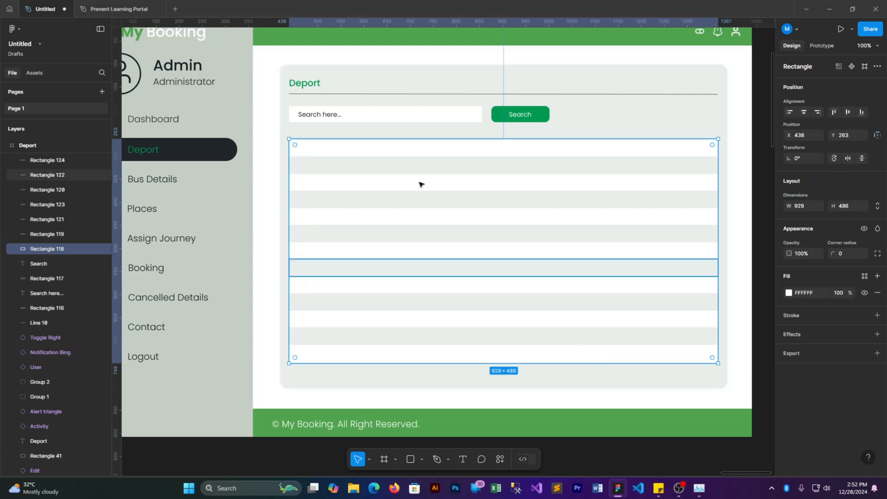
# Step: Copy the "Search here..." text to below the grey panel's lower-right corner as a right-aligned text box about 165 wide
pyautogui.click(322, 116)
pyautogui.moveTo(321, 116); pyautogui.dragTo(676, 400)
pyautogui.moveTo(748, 400); pyautogui.dragTo(727, 400)
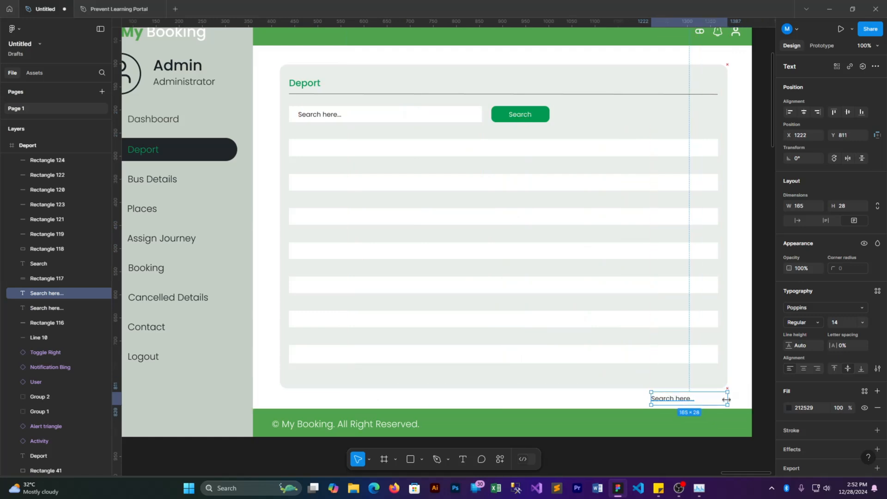
pyautogui.click(818, 368)
# Step: Replace the copied text with the pagination "<< 1 2 3 4 >>"
pyautogui.doubleClick(698, 398)
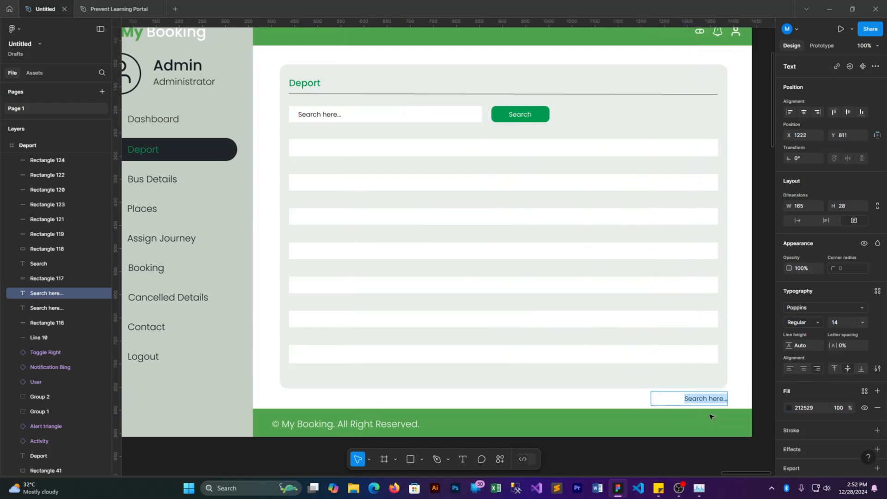
pyautogui.write('<')
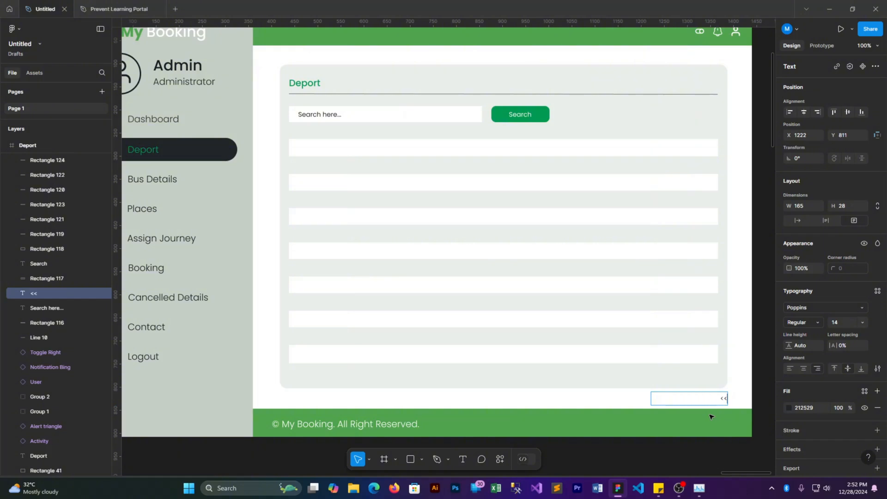
pyautogui.write('<1 2 3 4>>')
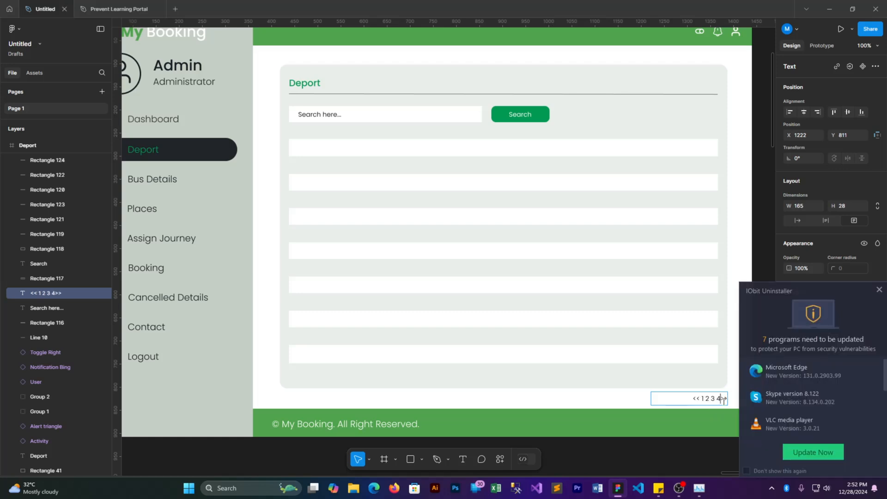
pyautogui.click(880, 290)
pyautogui.press('Escape')
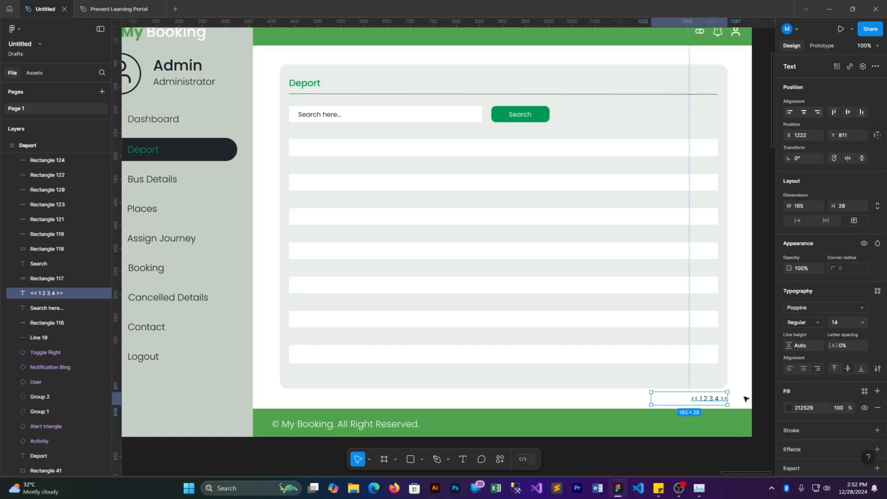
# Step: Set the fill of the "Search here..." placeholder text in the search field to 5A5858
pyautogui.click(336, 114)
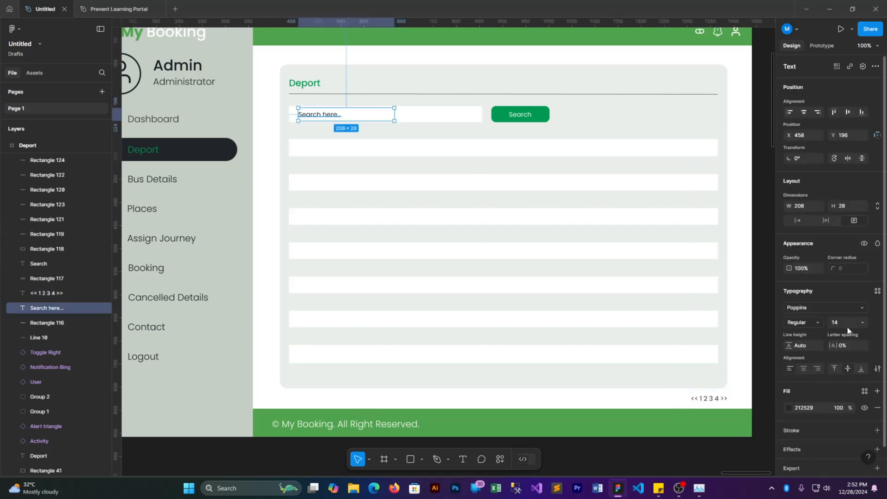
pyautogui.click(790, 411)
pyautogui.click(754, 427)
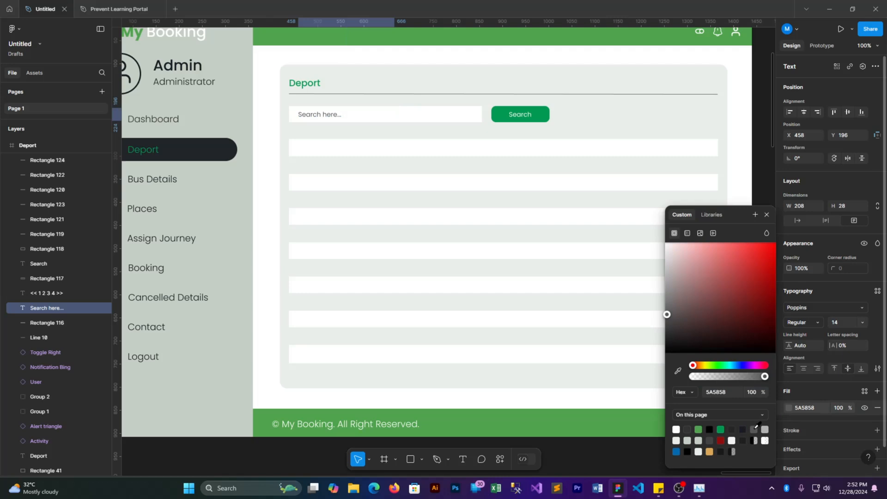
pyautogui.click(664, 130)
# Step: Draw a rectangle about 928 × 486 covering the striped table and set its fill opacity to 0%
pyautogui.press('r')
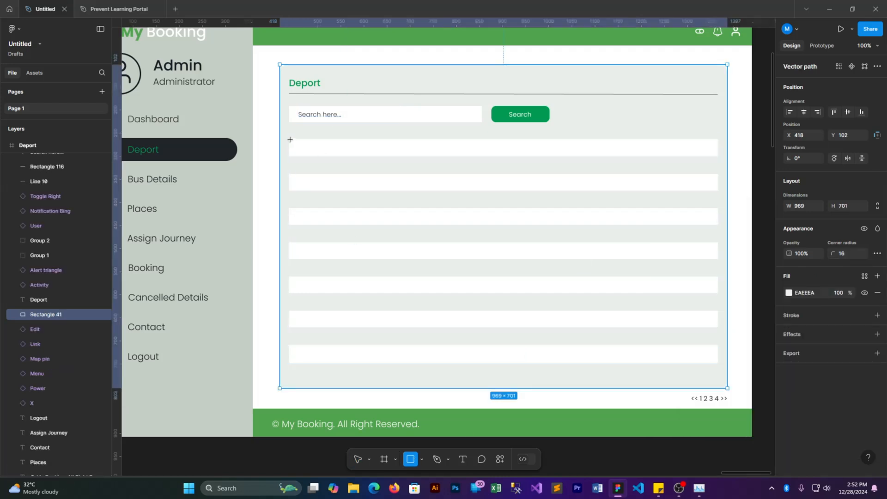
pyautogui.moveTo(289, 139); pyautogui.dragTo(719, 364)
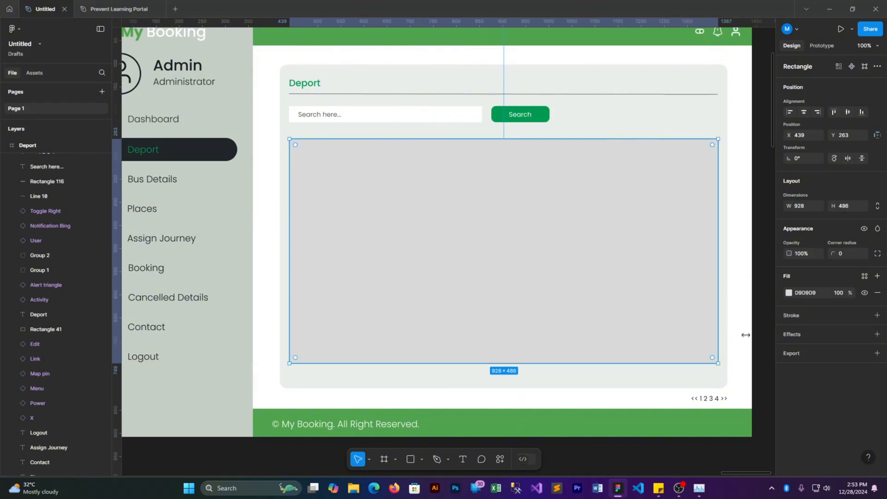
pyautogui.click(789, 292)
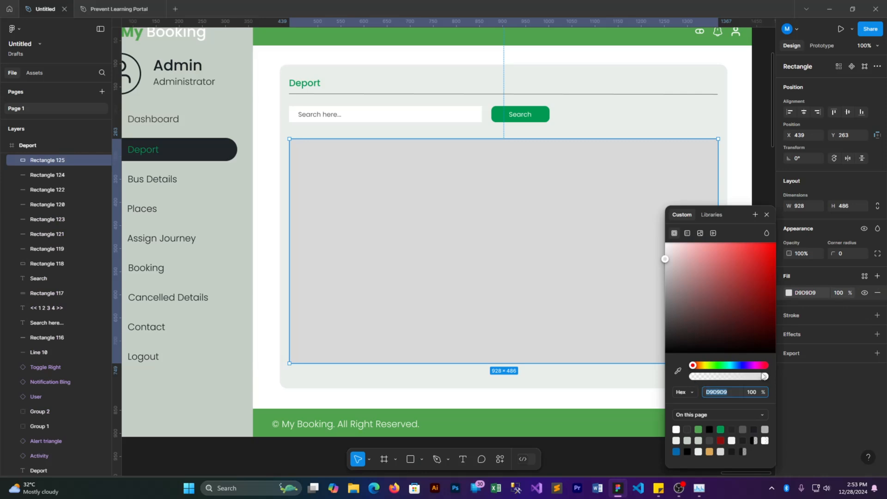
pyautogui.moveTo(764, 376); pyautogui.dragTo(684, 376)
pyautogui.click(808, 315)
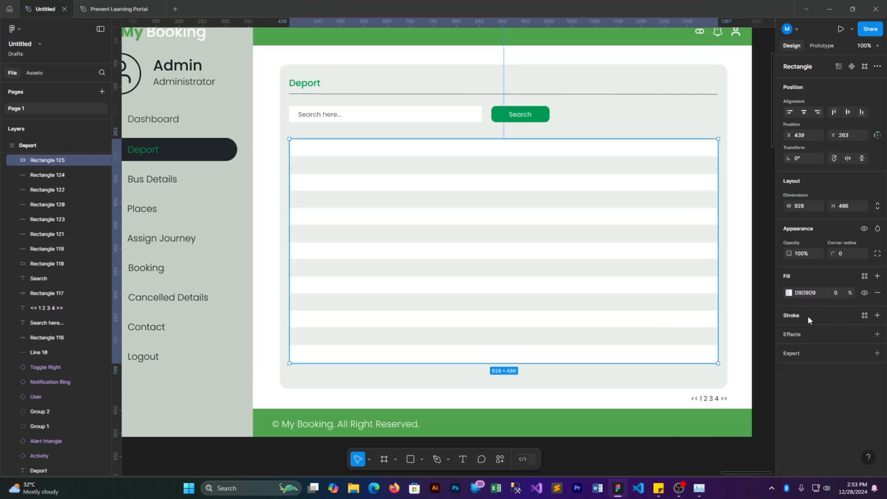
# Step: Add an inside stroke of weight 1 to the transparent rectangle as the table's border
pyautogui.click(877, 315)
pyautogui.click(789, 331)
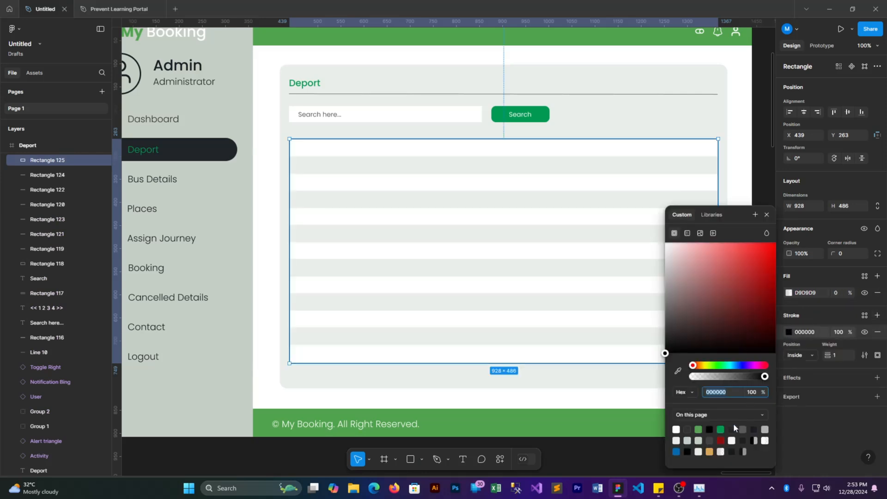
pyautogui.click(770, 194)
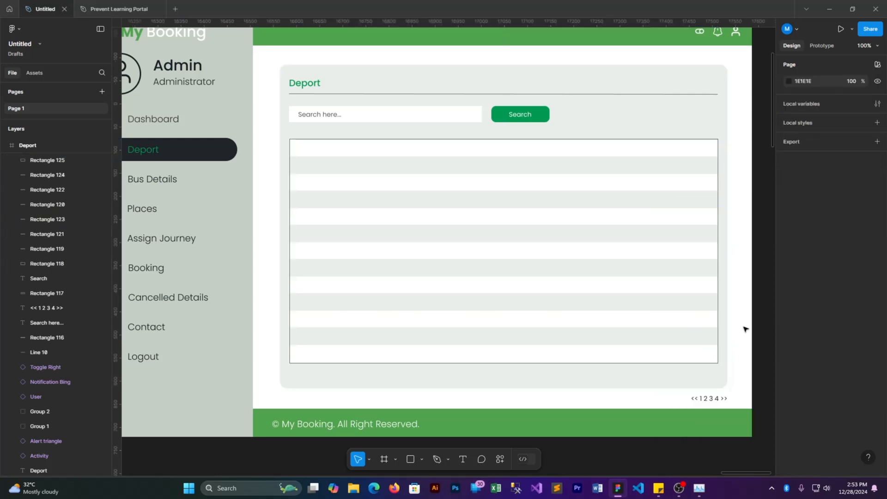
# Step: Draw two full-height vertical divider lines across the table at X 656 and X 1201, splitting it into three columns
pyautogui.click(415, 460)
pyautogui.click(421, 459)
pyautogui.click(430, 379)
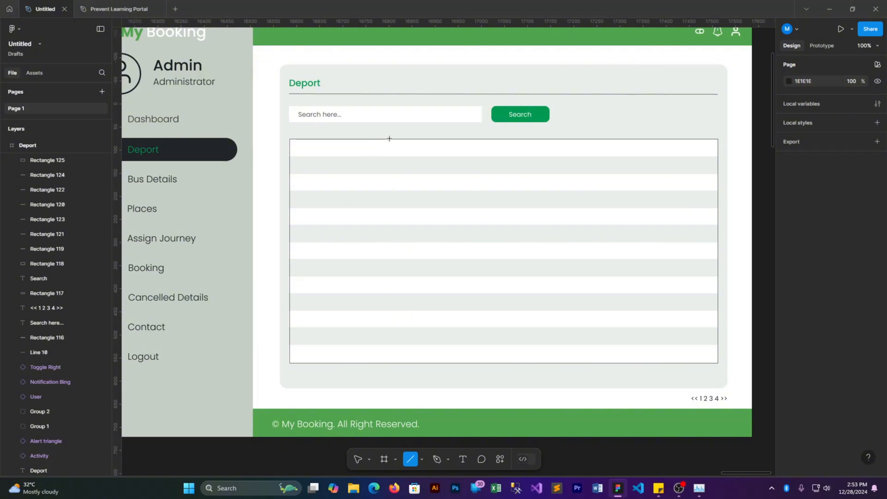
pyautogui.moveTo(390, 139); pyautogui.dragTo(389, 363)
pyautogui.press('l')
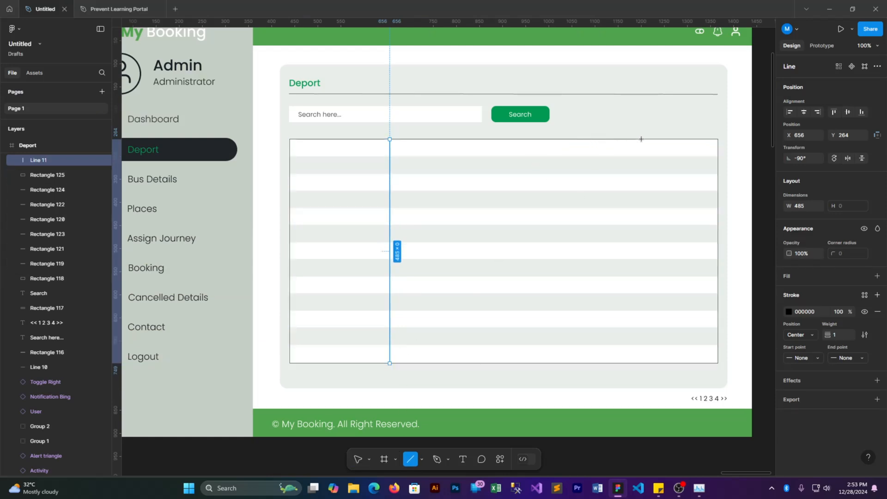
pyautogui.moveTo(640, 139); pyautogui.dragTo(641, 364)
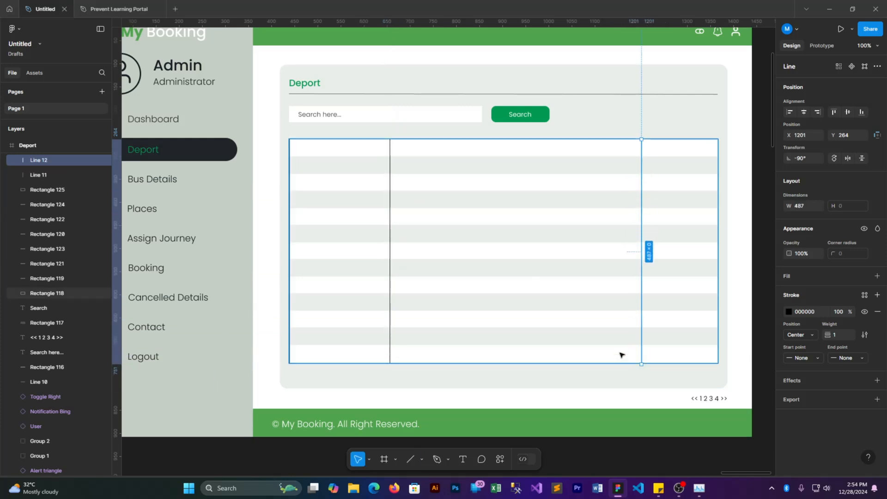
pyautogui.click(737, 119)
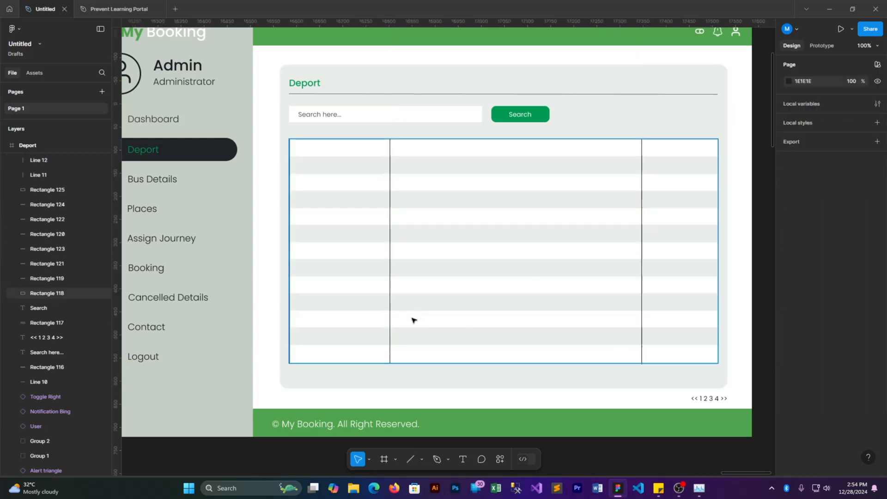
# Step: Copy the pagination text into the table's first header cell, bring it to the front and centre-align it
pyautogui.click(709, 401)
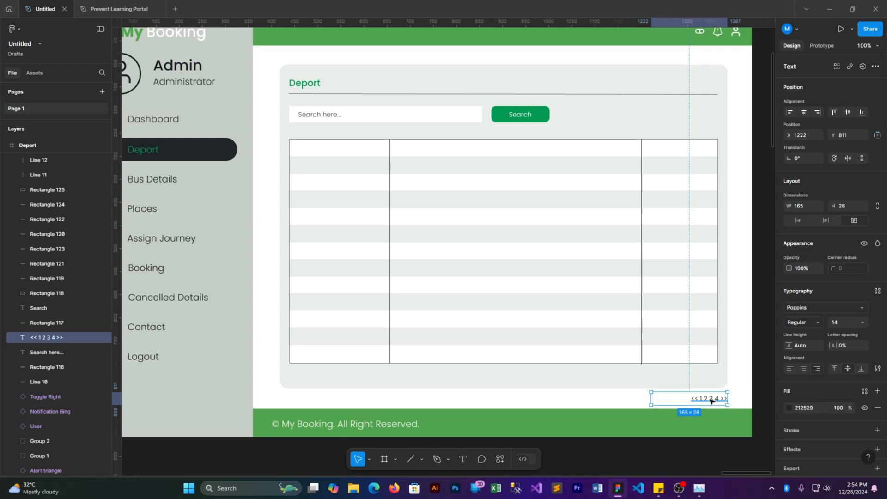
pyautogui.moveTo(697, 396); pyautogui.dragTo(353, 150)
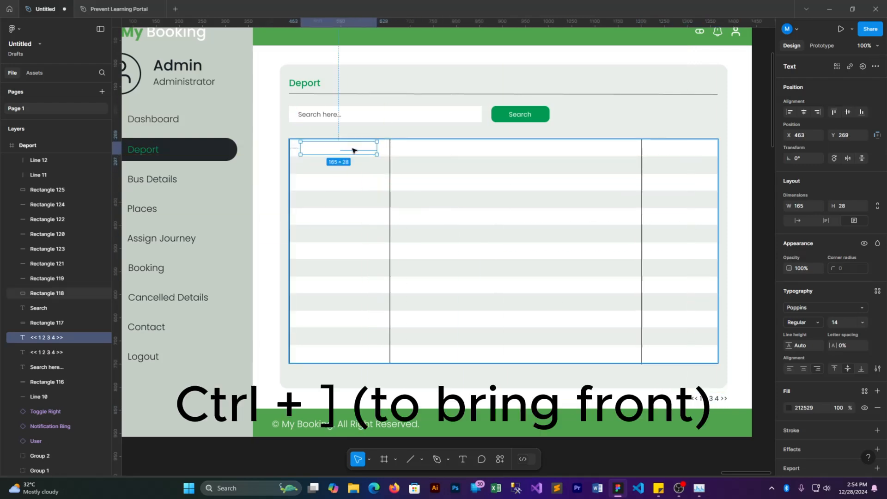
pyautogui.hotkey('ctrl', ']')
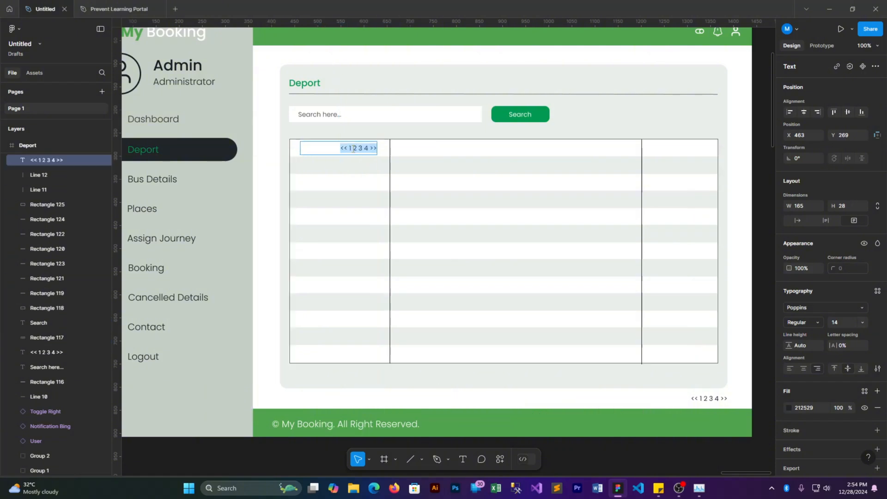
pyautogui.click(804, 369)
# Step: Replace the copied header text with "Deport Name" and set its font weight to Medium
pyautogui.doubleClick(345, 148)
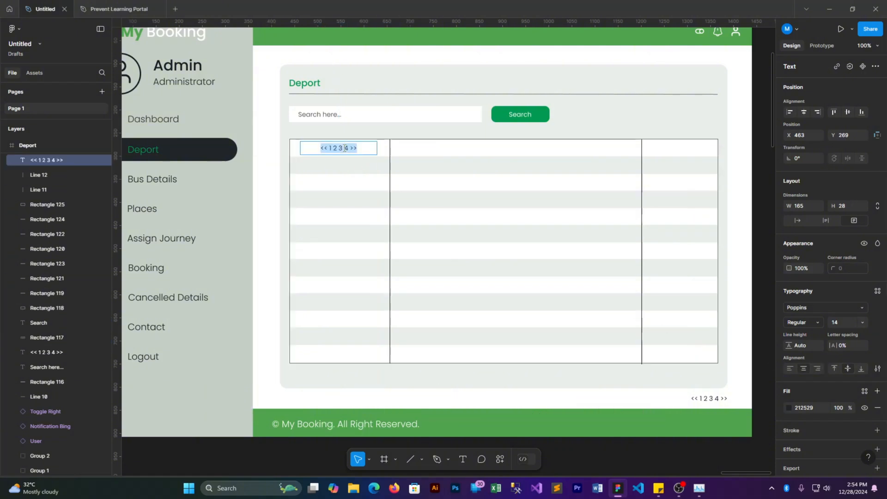
pyautogui.write('Deport')
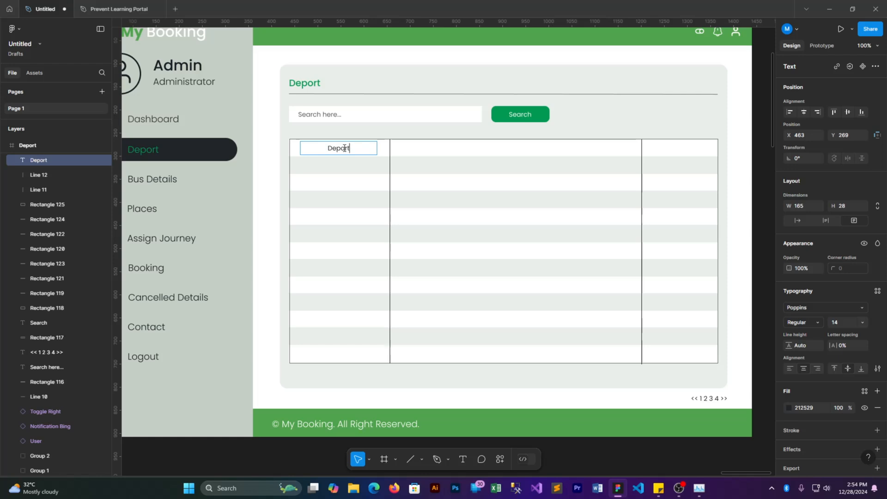
pyautogui.write(' Name')
pyautogui.press('Escape')
pyautogui.click(816, 325)
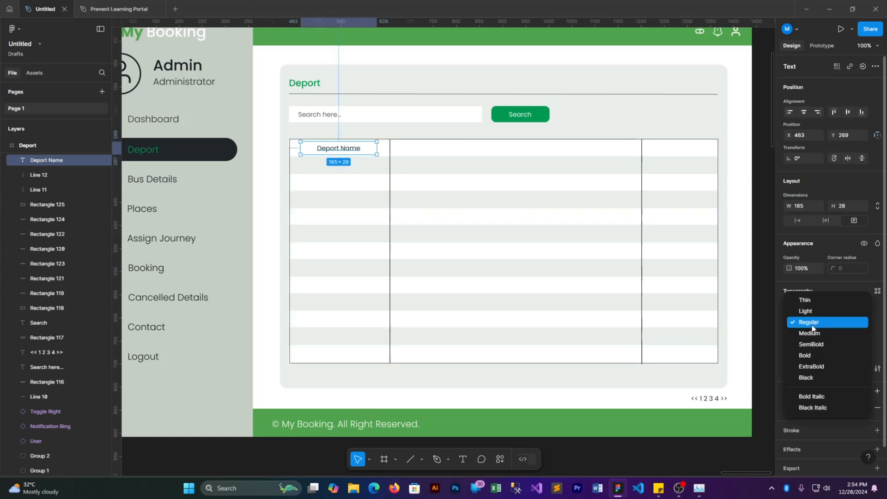
pyautogui.click(817, 334)
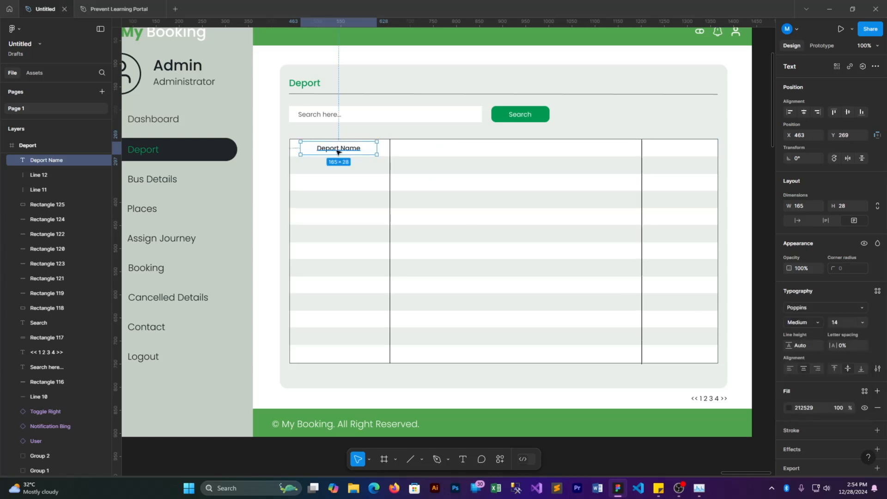
# Step: Copy the "Deport Name" header into the middle column as a text box about 494 wide reading "Description"
pyautogui.moveTo(338, 152); pyautogui.dragTo(630, 148)
pyautogui.doubleClick(532, 148)
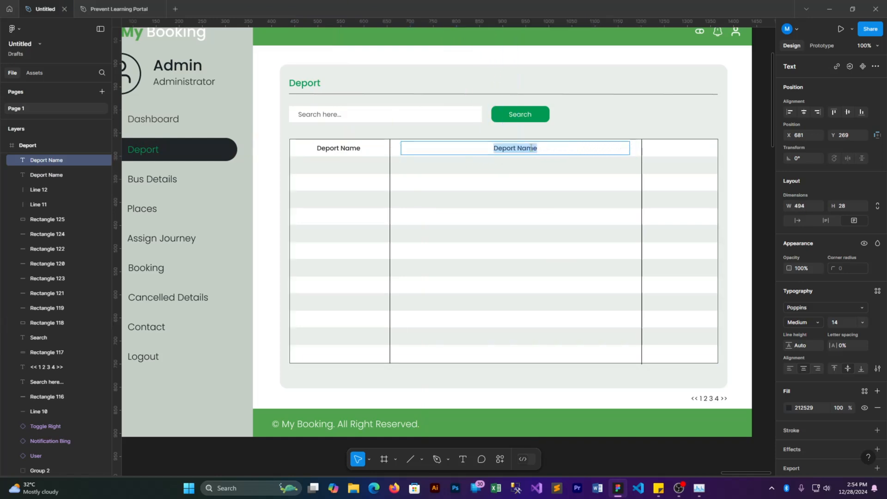
pyautogui.write('Descript')
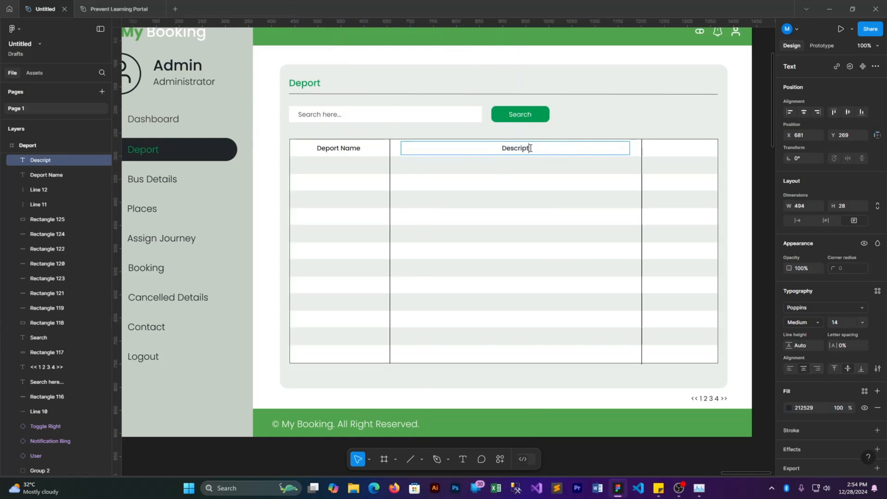
pyautogui.write('ion')
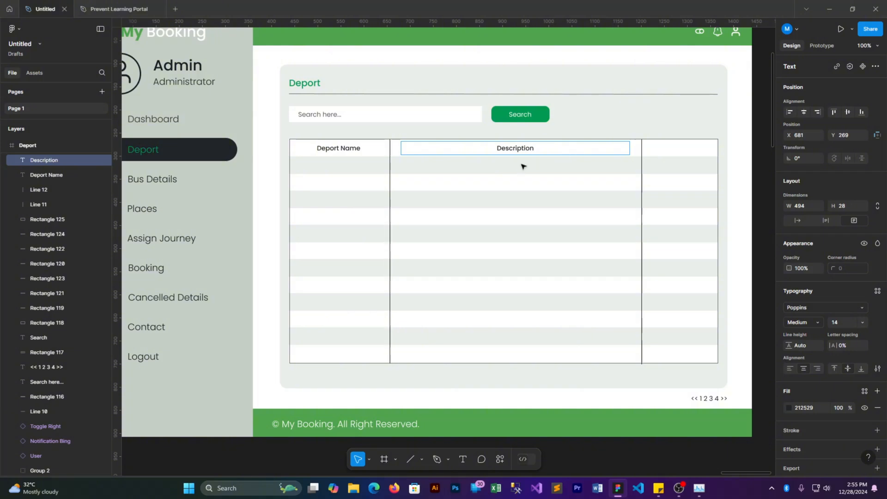
pyautogui.press('Escape')
# Step: Copy the "Deport Name" header into the last column as a text box about 150 wide reading "Action"
pyautogui.moveTo(570, 168); pyautogui.dragTo(443, 179)
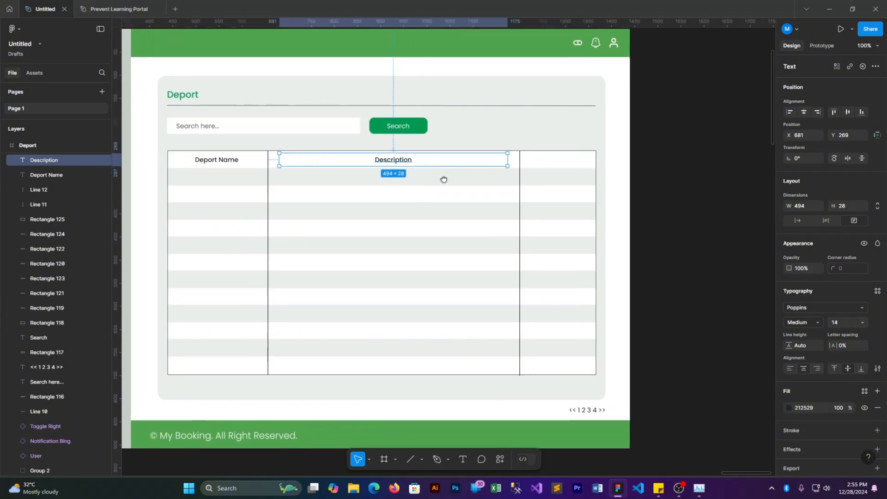
pyautogui.click(215, 157)
pyautogui.moveTo(207, 159); pyautogui.dragTo(580, 157)
pyautogui.doubleClick(565, 156)
pyautogui.write('Action')
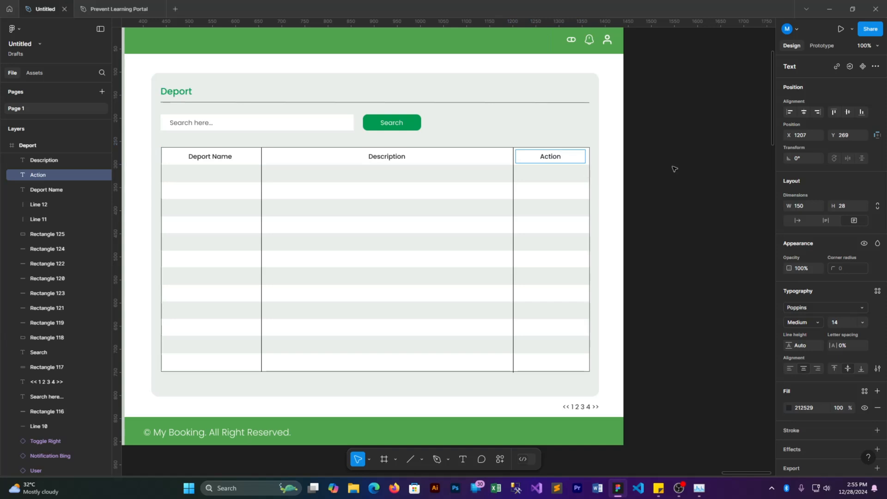
pyautogui.press('Escape')
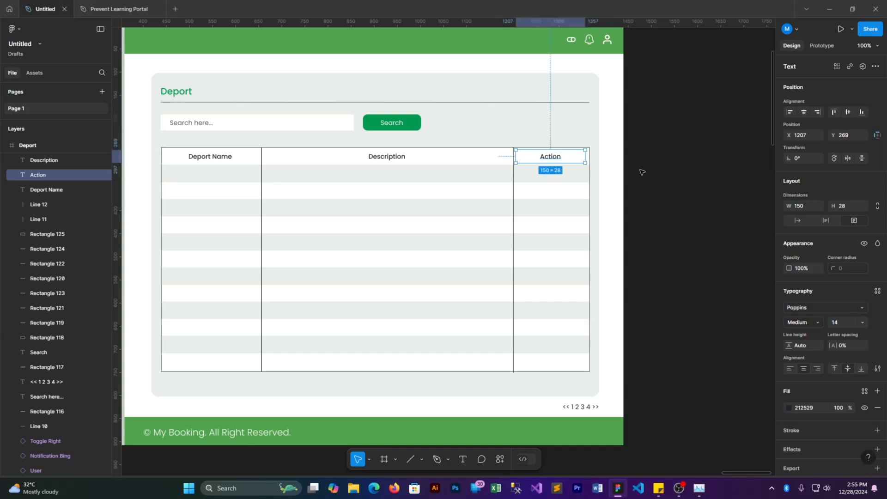
# Step: Copy the "Search here..." text into the first row under Deport Name, about 199 wide, and change it to "Deport 1"
pyautogui.click(186, 125)
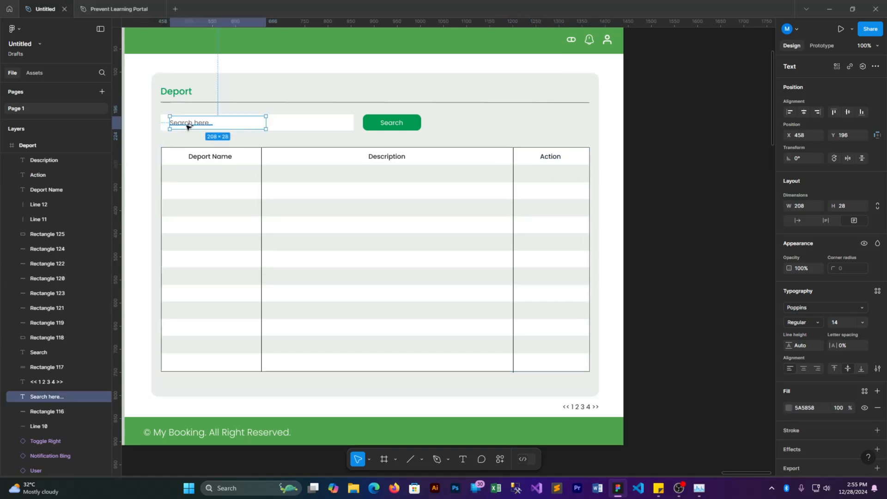
pyautogui.moveTo(187, 125); pyautogui.dragTo(182, 177)
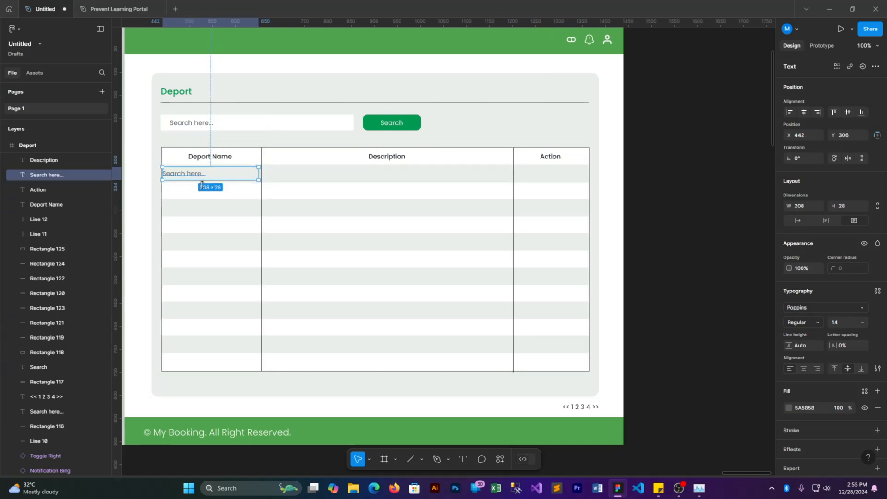
pyautogui.moveTo(162, 175); pyautogui.dragTo(166, 175)
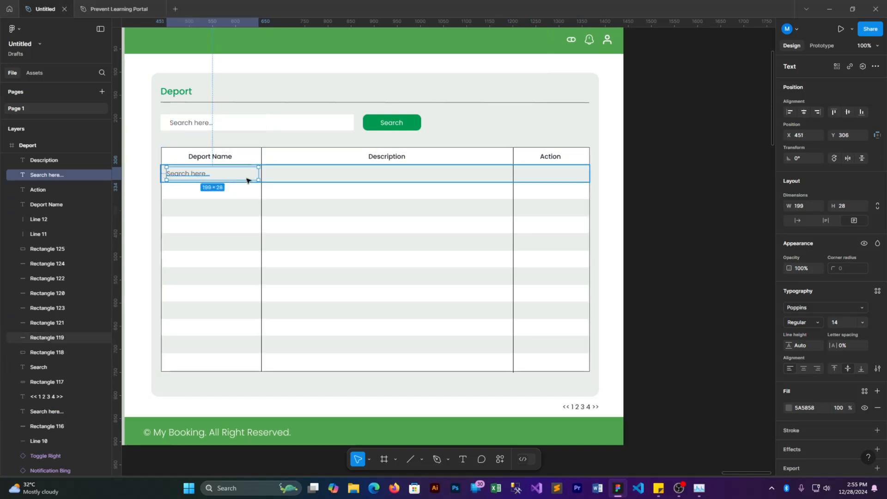
pyautogui.doubleClick(199, 176)
pyautogui.write('Deport 1')
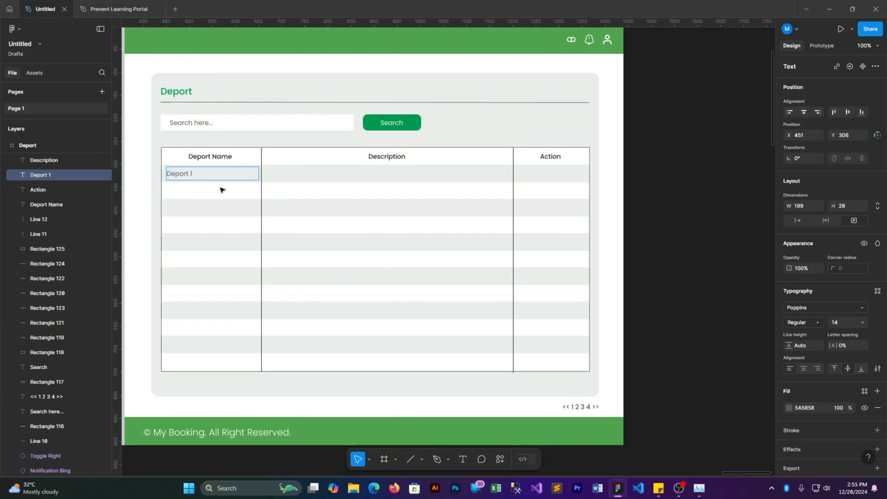
pyautogui.press('Escape')
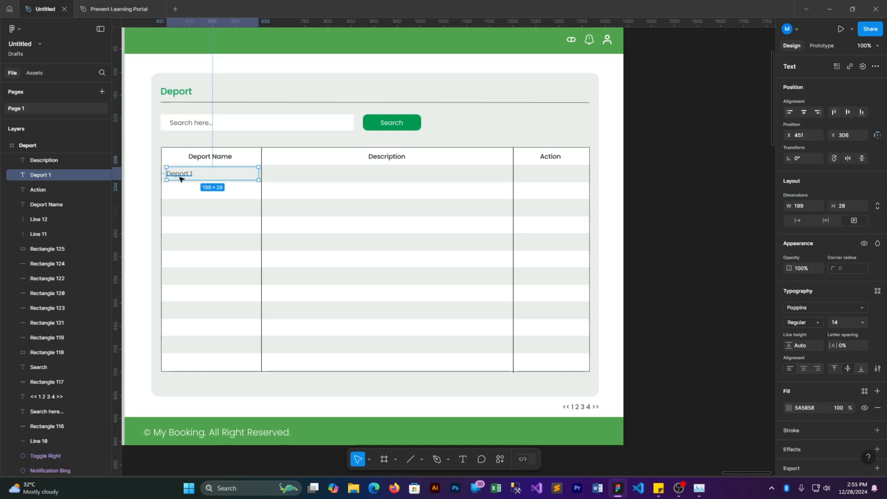
# Step: Copy "Deport 1" into the Description column, widen it to about 518 and change the text to "Deport 1 Description"
pyautogui.keyDown('alt'); pyautogui.moveTo(180, 177); pyautogui.dragTo(277, 177); pyautogui.keyUp('alt')
pyautogui.moveTo(358, 175); pyautogui.dragTo(504, 174)
pyautogui.click(434, 180)
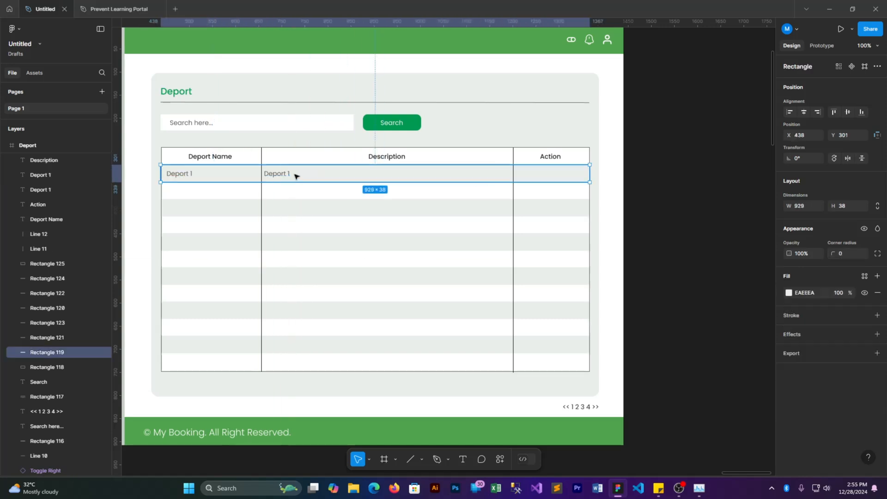
pyautogui.click(291, 175)
pyautogui.doubleClick(294, 176)
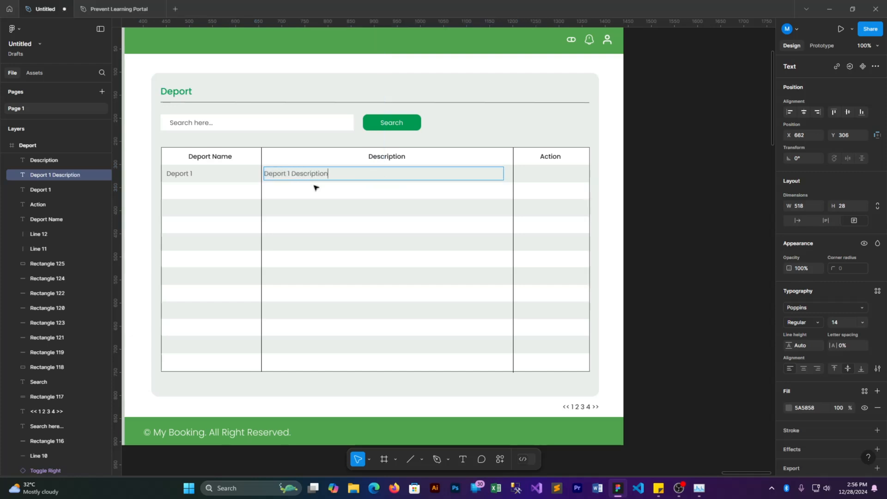
pyautogui.write('Description')
pyautogui.press('Escape')
pyautogui.click(439, 193)
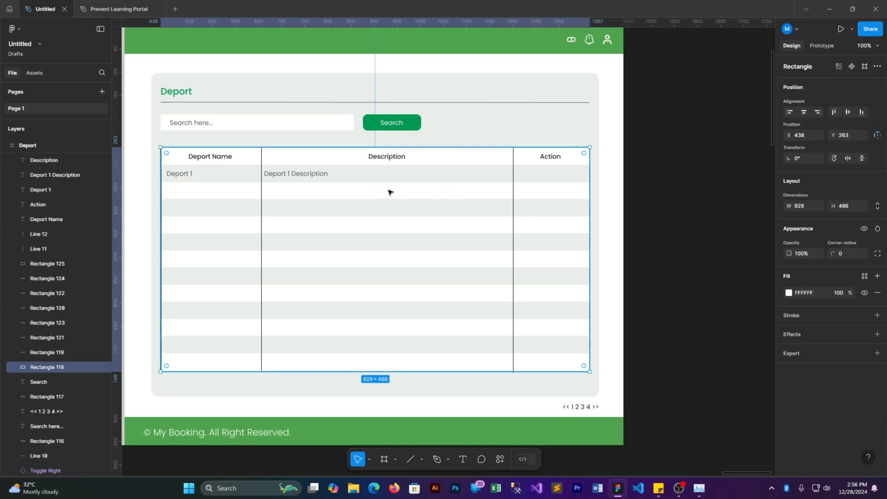
# Step: Search the asset libraries for "Edit" and place the Simple Design System Edit icon in the first row's Action cell
pyautogui.click(36, 73)
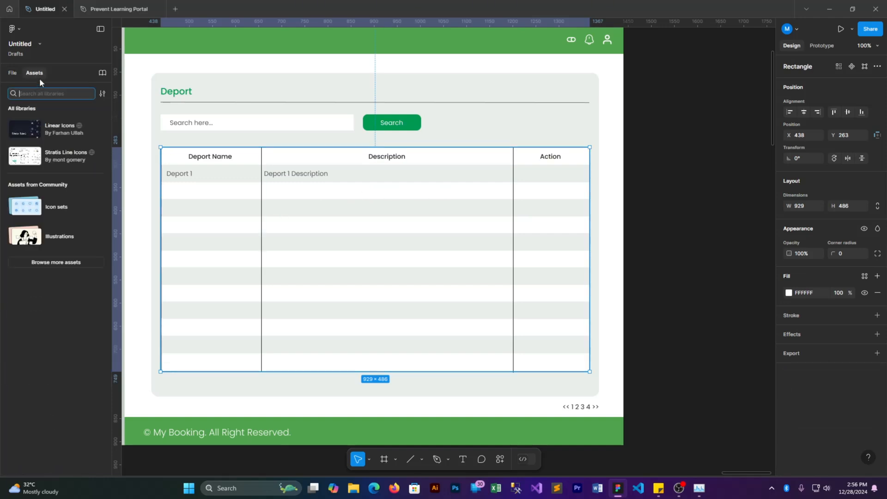
pyautogui.write('save')
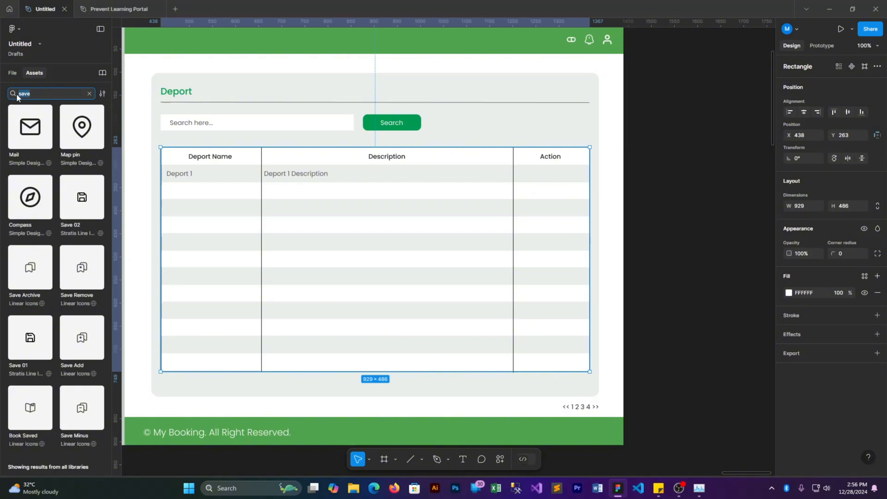
pyautogui.write('updat')
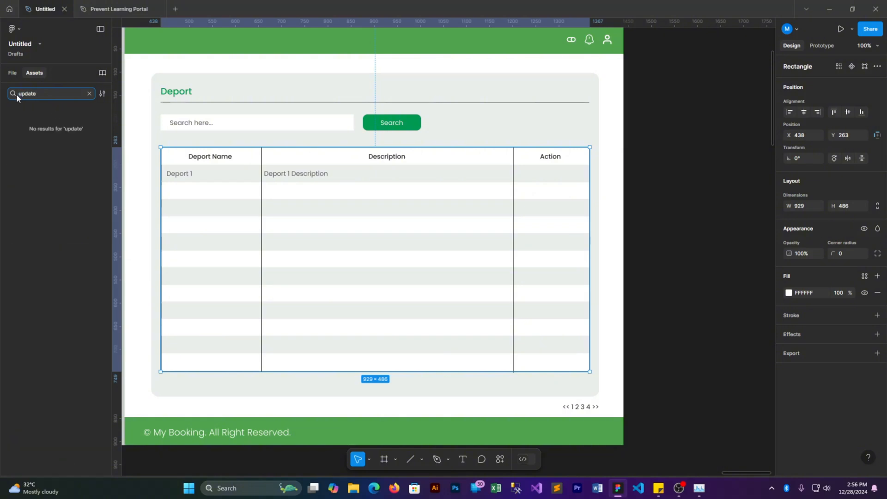
pyautogui.click(11, 94)
pyautogui.write('Sav')
pyautogui.write('Edit')
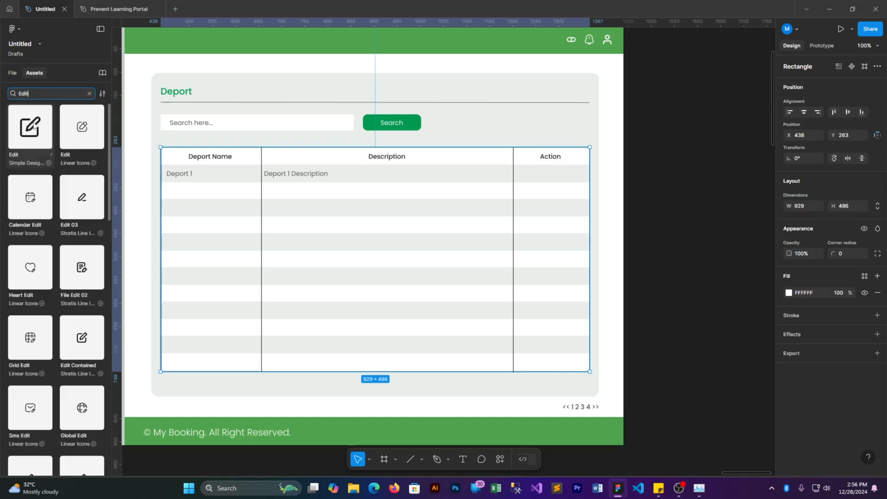
pyautogui.click(30, 127)
pyautogui.click(183, 234)
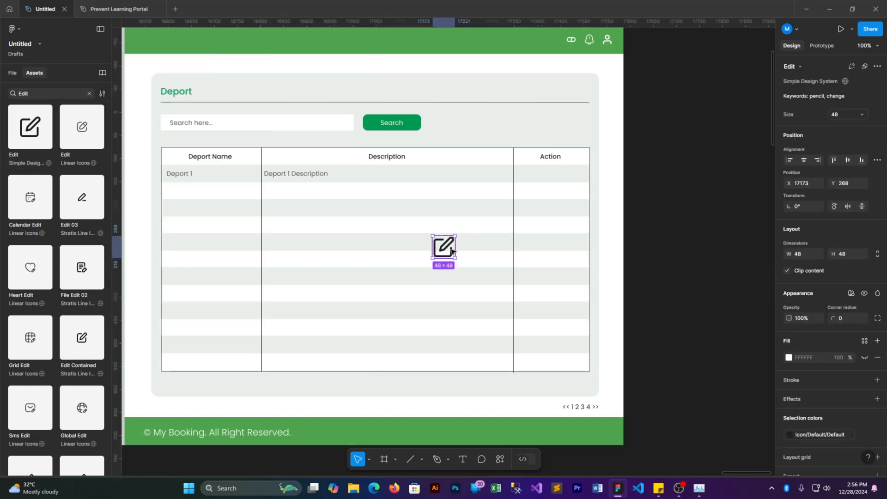
pyautogui.moveTo(453, 251); pyautogui.dragTo(538, 180)
# Step: Set the edit icon's size to 20 and centre it vertically in the first row's Action cell
pyautogui.click(846, 114)
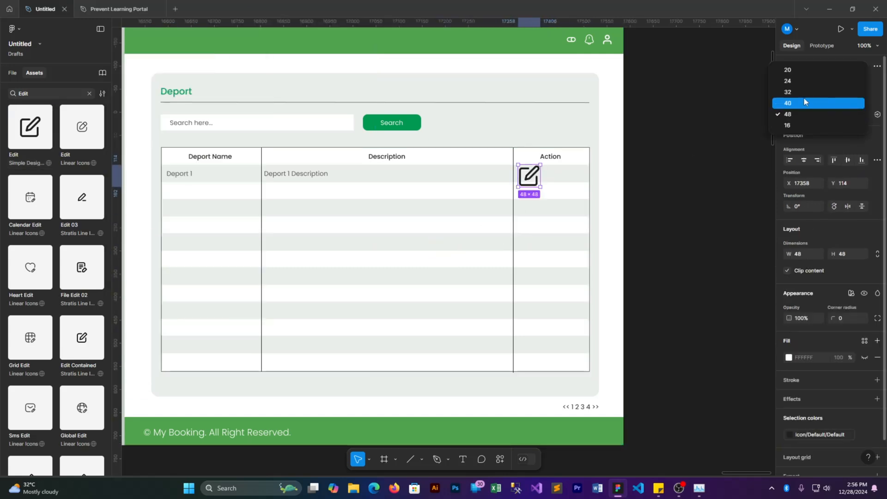
pyautogui.click(788, 81)
pyautogui.click(858, 116)
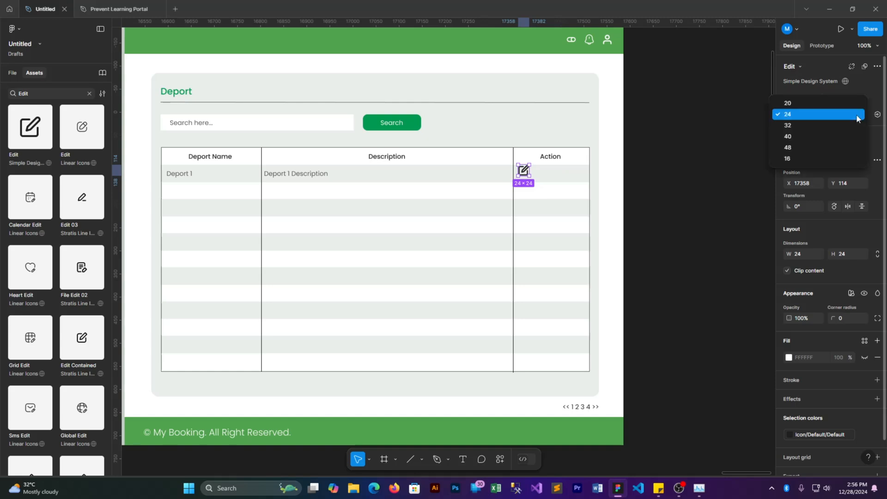
pyautogui.click(828, 104)
pyautogui.moveTo(522, 171); pyautogui.dragTo(543, 176)
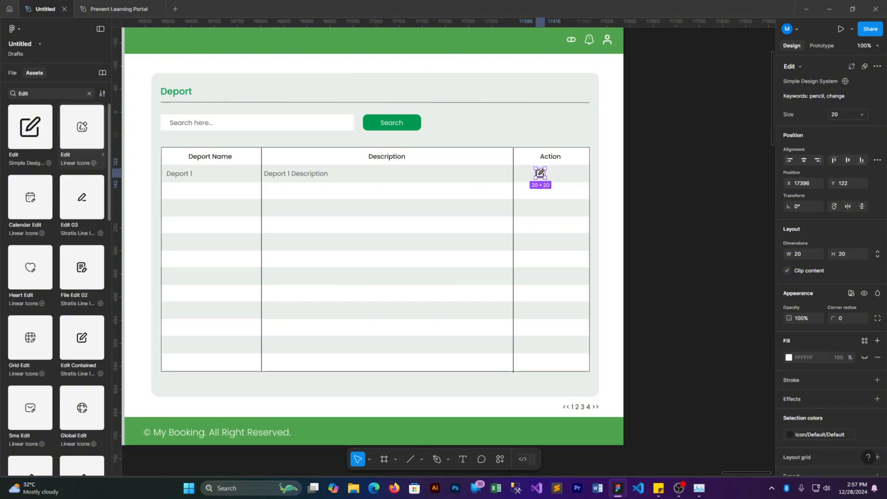
# Step: Search the assets for "delete" and place the Material 3 trash icon beside the edit icon in the Action cell
pyautogui.click(44, 93)
pyautogui.write('delete')
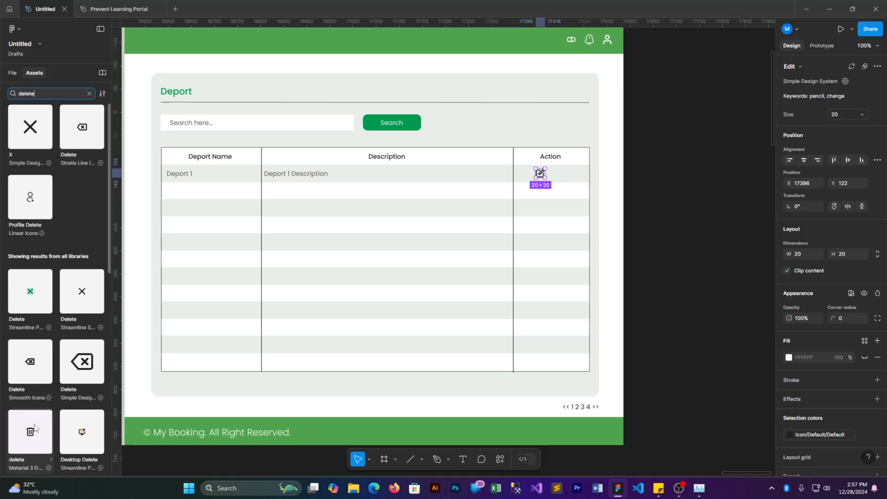
pyautogui.click(33, 434)
pyautogui.click(228, 220)
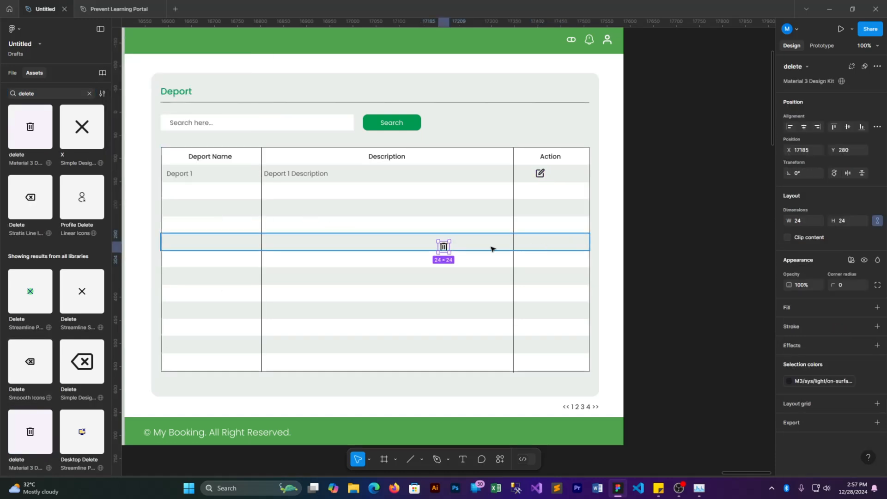
pyautogui.moveTo(446, 245); pyautogui.dragTo(557, 174)
pyautogui.hotkey('ctrl', '+')
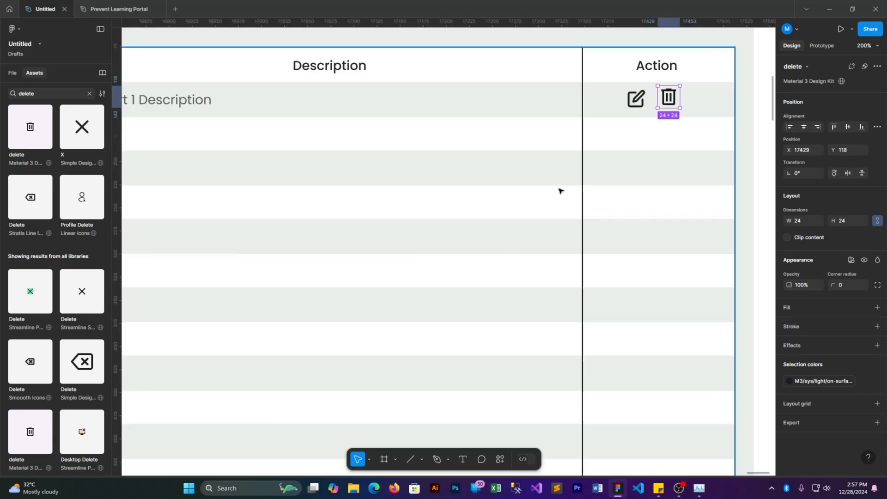
pyautogui.hotkey('ctrl', '+')
pyautogui.moveTo(660, 160); pyautogui.dragTo(195, 297)
pyautogui.moveTo(430, 88); pyautogui.dragTo(430, 153)
# Step: Recolour the trash icon to the bright red EF0F0B
pyautogui.click(790, 381)
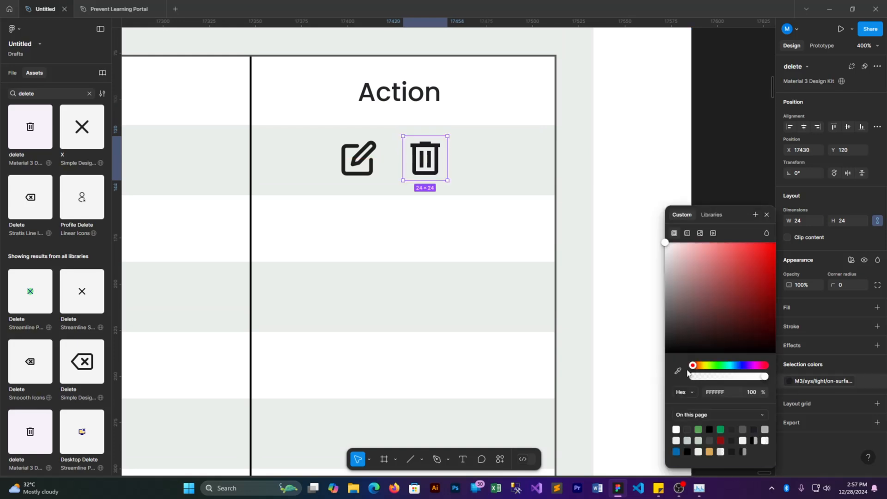
pyautogui.click(722, 440)
pyautogui.click(789, 381)
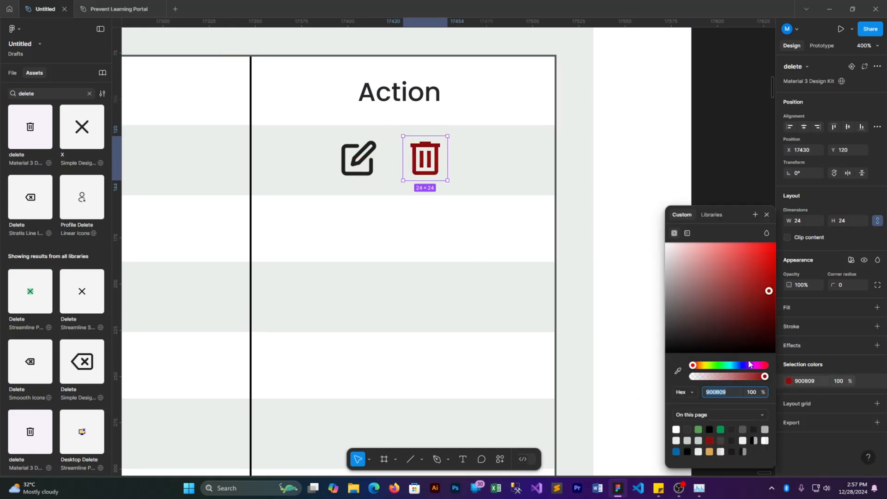
pyautogui.moveTo(771, 292); pyautogui.dragTo(771, 249)
pyautogui.click(359, 160)
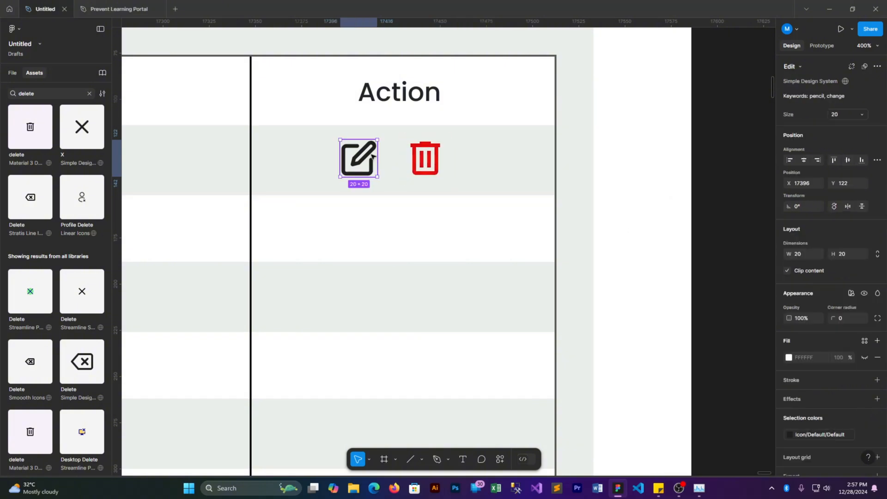
pyautogui.click(789, 358)
pyautogui.click(677, 452)
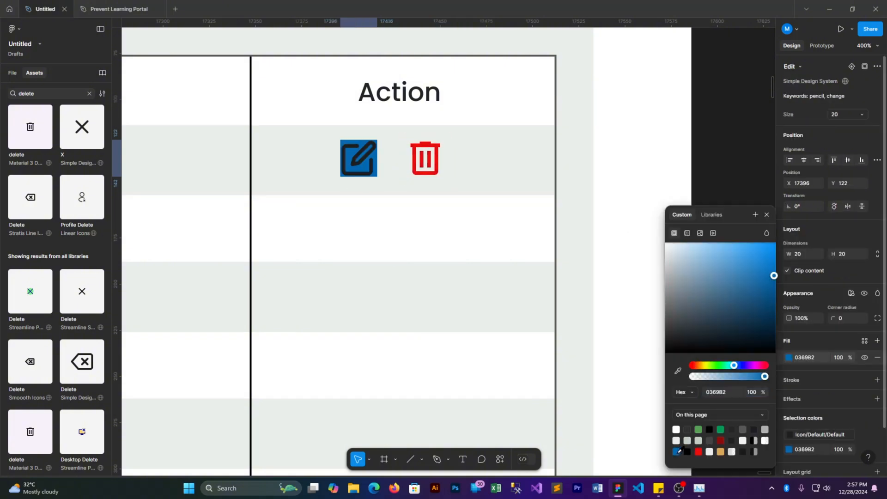
pyautogui.hotkey('ctrl', 'z')
# Step: Change the edit icon's selection colour to the page's blue, 0369B2, leaving its background unfilled
pyautogui.click(790, 436)
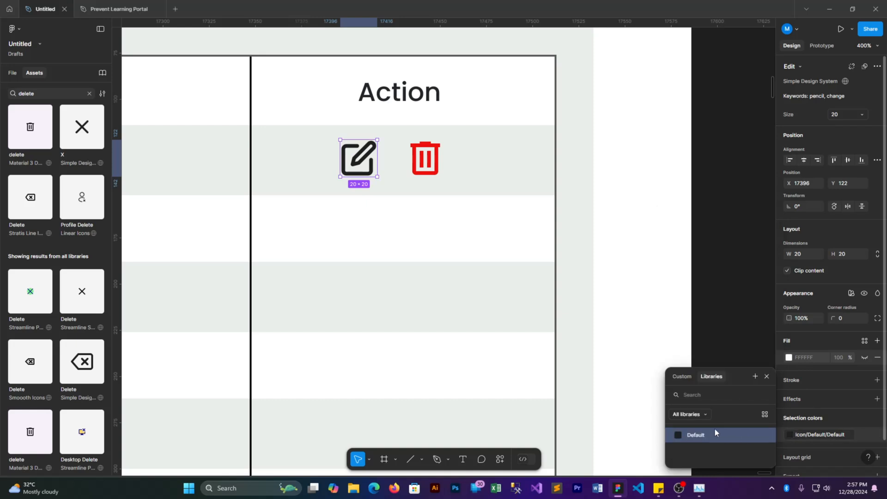
pyautogui.click(684, 378)
pyautogui.click(677, 452)
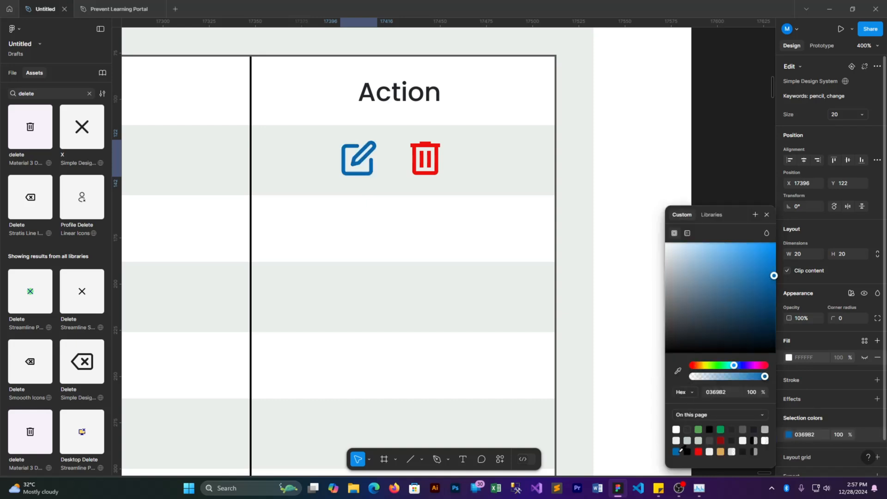
pyautogui.click(725, 161)
# Step: Move the edit and trash icons together slightly right so they sit centred under the Action header
pyautogui.hotkey('shift', '0')
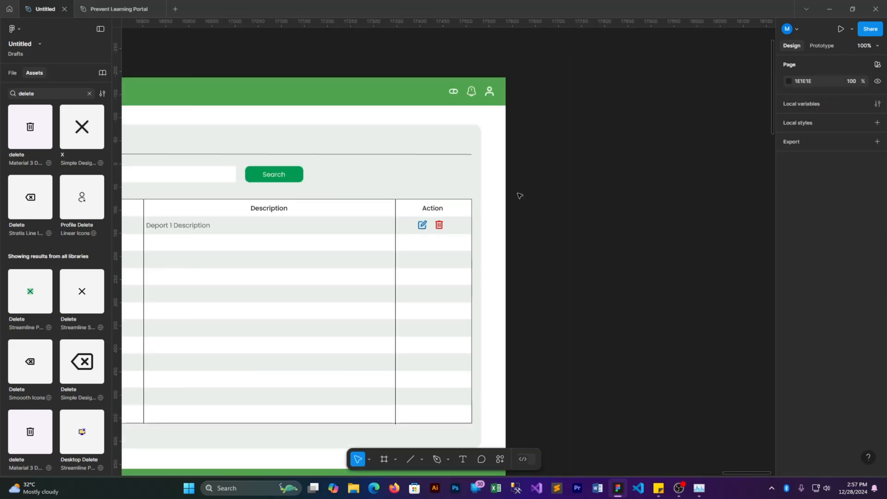
pyautogui.click(439, 225)
pyautogui.keyDown('shift'); pyautogui.click(422, 225); pyautogui.keyUp('shift')
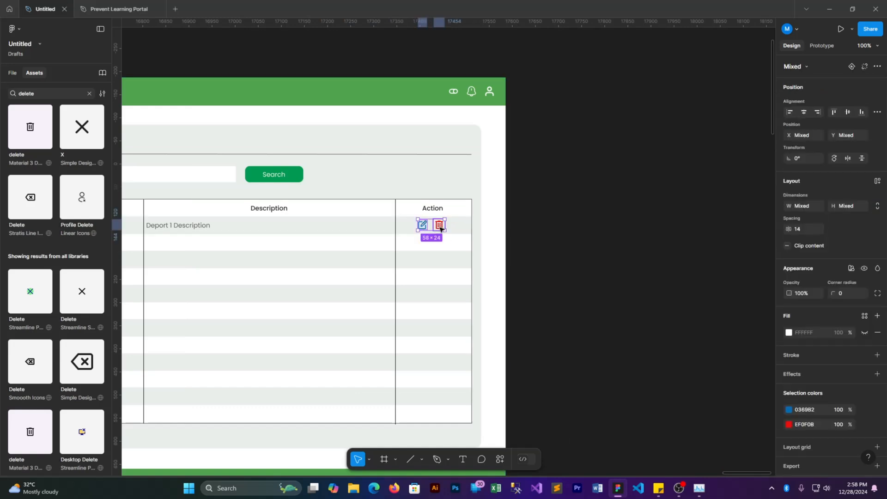
pyautogui.moveTo(443, 226); pyautogui.dragTo(443, 226)
pyautogui.click(562, 247)
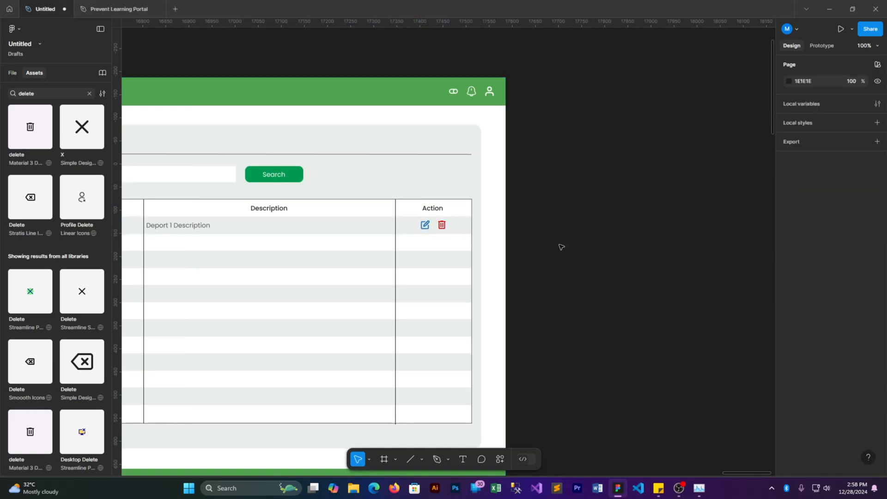
# Step: Move the edit and delete icon layers together into the Deport frame
pyautogui.hotkey('ctrl', '-')
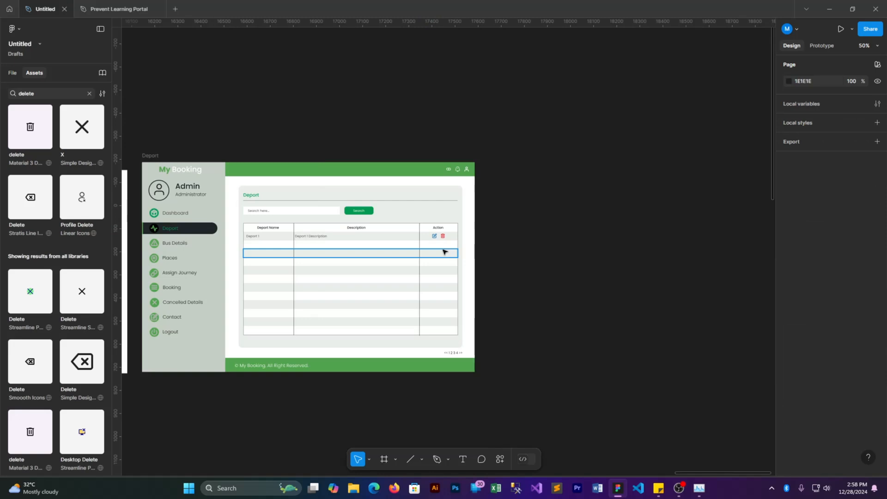
pyautogui.click(14, 74)
pyautogui.scroll(6, 51, 193)
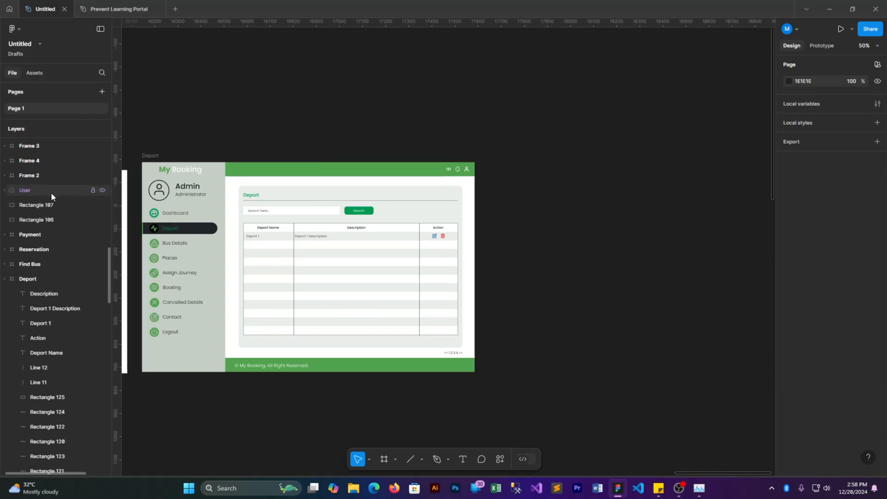
pyautogui.click(435, 237)
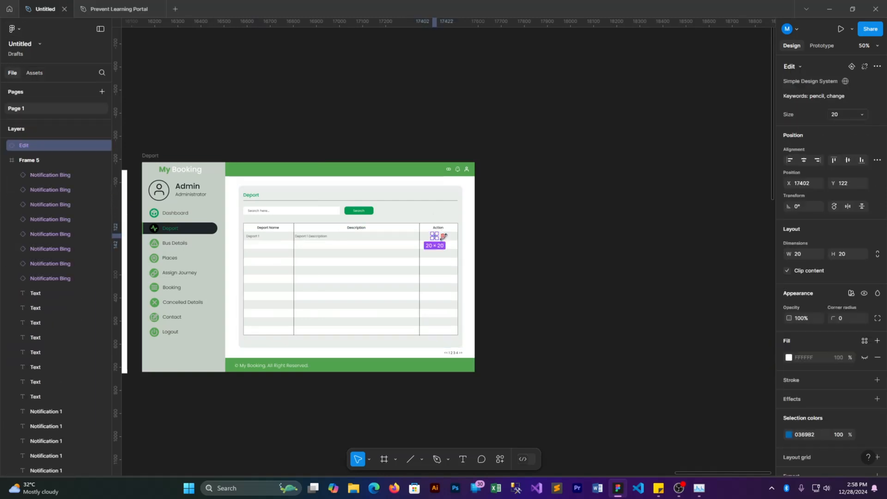
pyautogui.keyDown('shift'); pyautogui.click(444, 236); pyautogui.keyUp('shift')
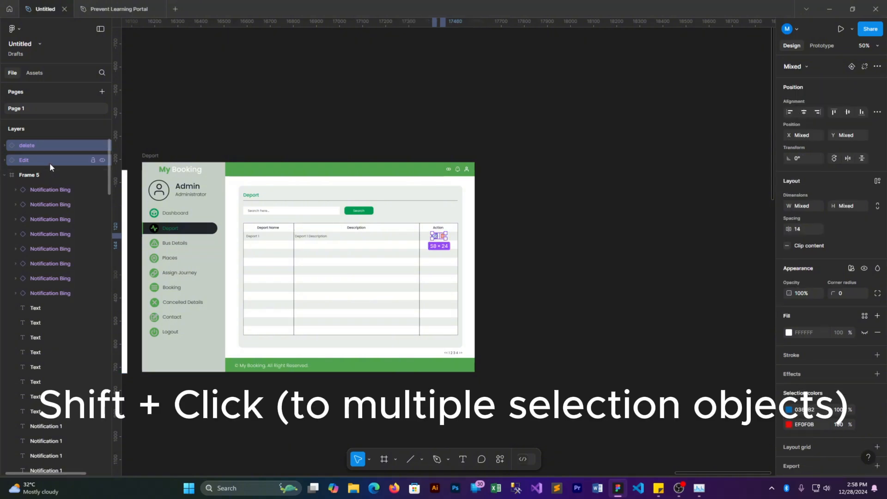
pyautogui.click(4, 175)
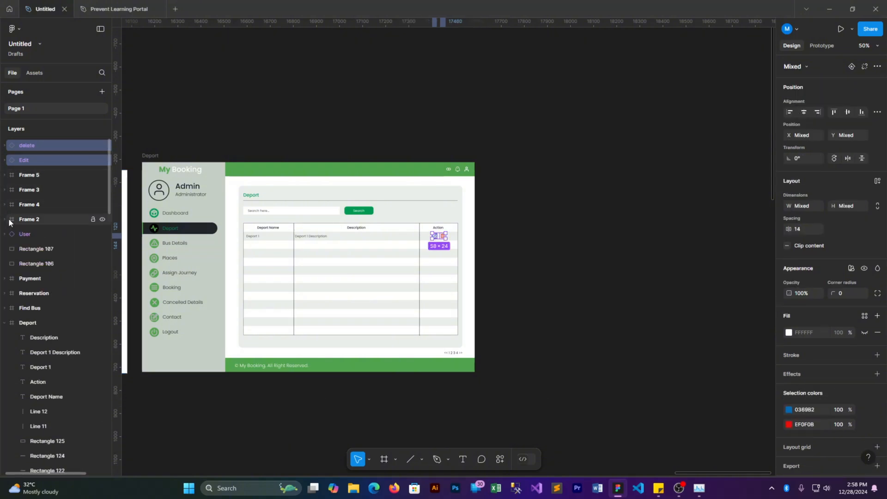
pyautogui.moveTo(27, 284); pyautogui.dragTo(28, 323)
pyautogui.click(511, 246)
# Step: Copy the first row's Deport 1 text, description and both action icons into the second and third table rows
pyautogui.hotkey('ctrl', '+')
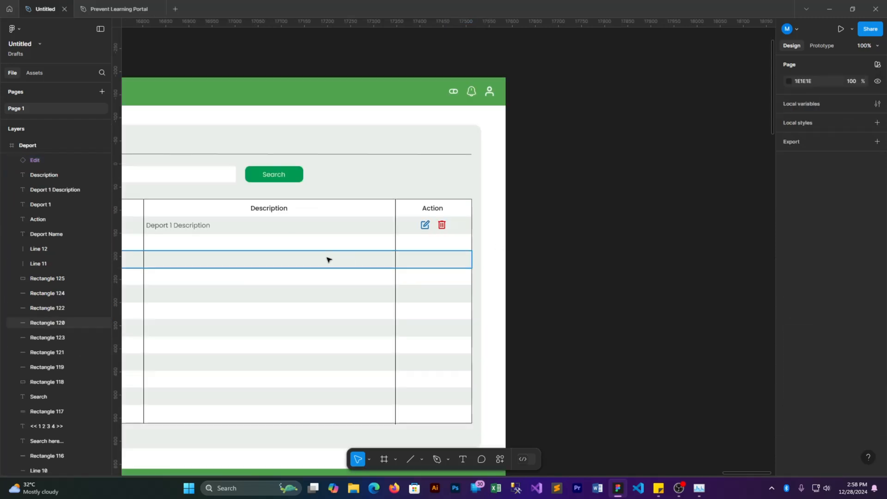
pyautogui.moveTo(319, 256); pyautogui.dragTo(493, 250)
pyautogui.click(246, 223)
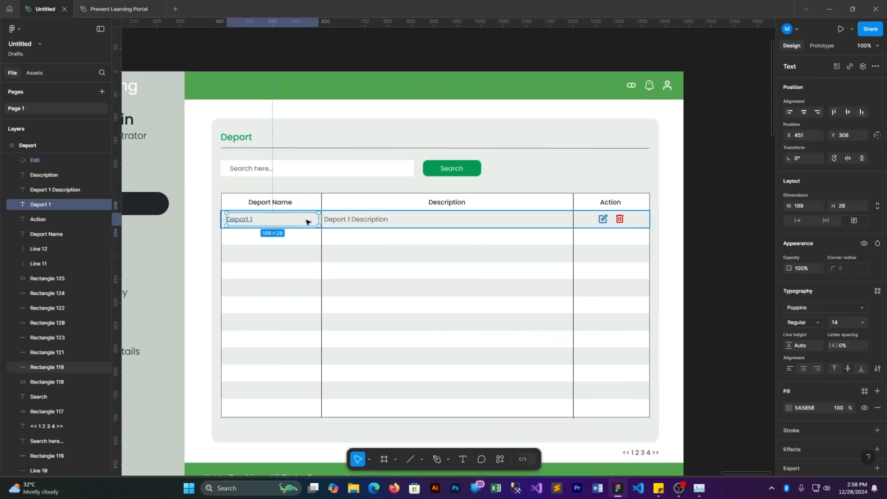
pyautogui.keyDown('shift'); pyautogui.click(548, 223); pyautogui.keyUp('shift')
pyautogui.keyDown('shift'); pyautogui.click(602, 220); pyautogui.keyUp('shift')
pyautogui.keyDown('shift'); pyautogui.click(617, 222); pyautogui.keyUp('shift')
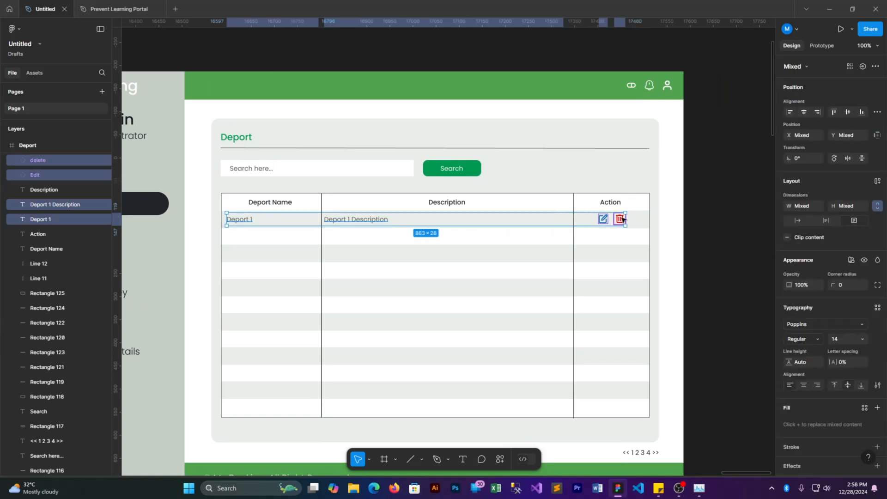
pyautogui.moveTo(620, 219); pyautogui.dragTo(620, 254)
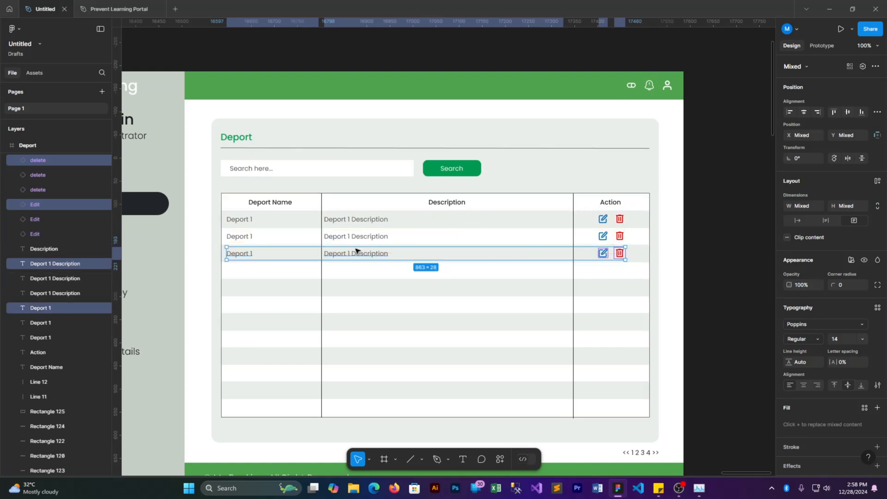
# Step: Select all texts and action icons of the first three rows and copy them into rows four to six
pyautogui.click(240, 242)
pyautogui.click(563, 238)
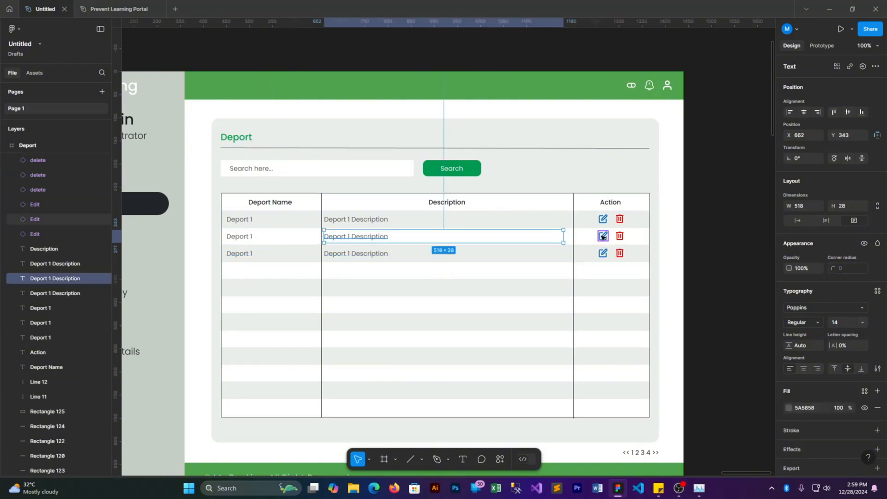
pyautogui.click(621, 236)
pyautogui.keyDown('shift'); pyautogui.click(603, 237); pyautogui.keyUp('shift')
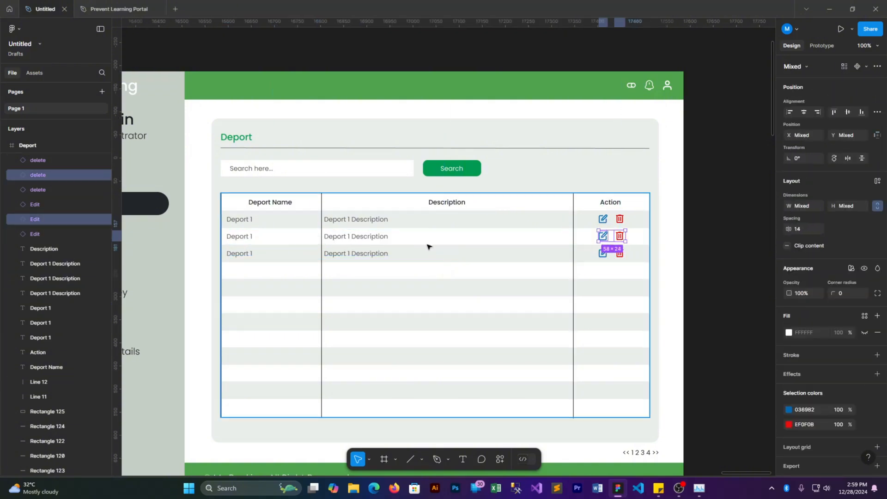
pyautogui.keyDown('shift'); pyautogui.click(356, 236); pyautogui.keyUp('shift')
pyautogui.keyDown('shift'); pyautogui.click(240, 236); pyautogui.keyUp('shift')
pyautogui.keyDown('shift'); pyautogui.click(239, 220); pyautogui.keyUp('shift')
pyautogui.keyDown('shift'); pyautogui.click(356, 219); pyautogui.keyUp('shift')
pyautogui.keyDown('shift'); pyautogui.click(603, 219); pyautogui.keyUp('shift')
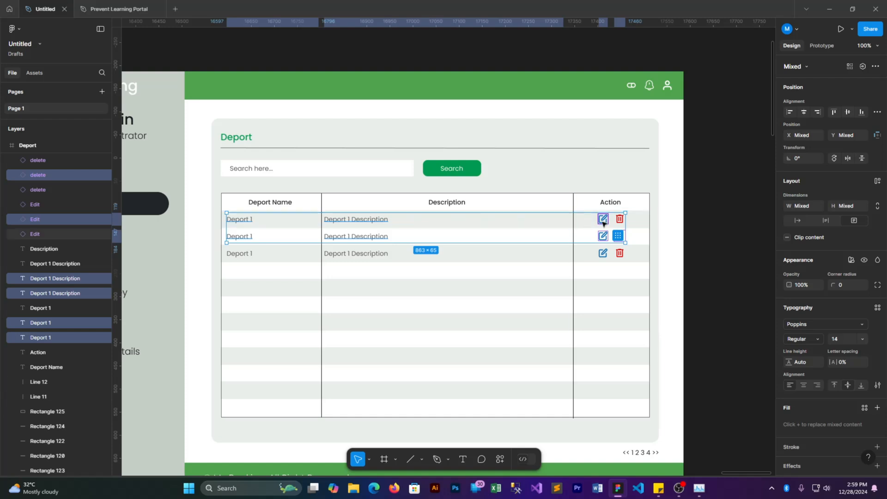
pyautogui.keyDown('shift'); pyautogui.click(620, 219); pyautogui.keyUp('shift')
pyautogui.keyDown('shift'); pyautogui.click(619, 253); pyautogui.keyUp('shift')
pyautogui.keyDown('shift'); pyautogui.click(603, 253); pyautogui.keyUp('shift')
pyautogui.keyDown('shift'); pyautogui.click(361, 253); pyautogui.keyUp('shift')
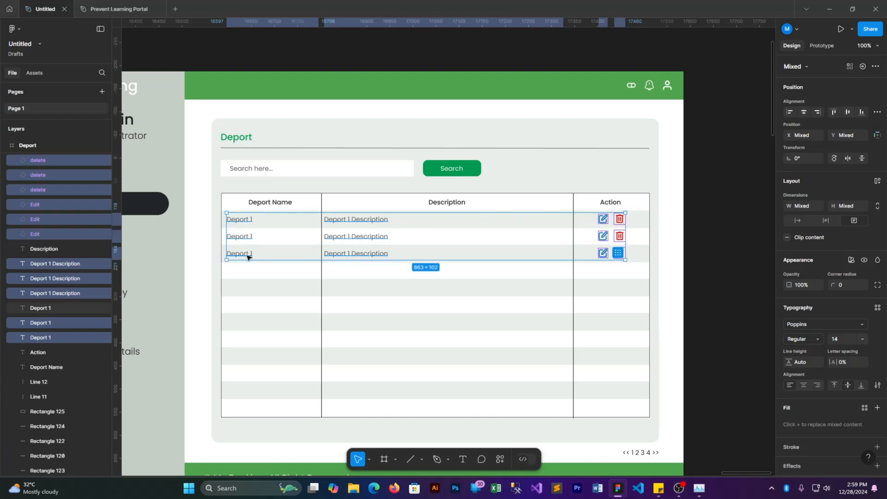
pyautogui.keyDown('shift'); pyautogui.click(245, 255); pyautogui.keyUp('shift')
pyautogui.moveTo(366, 254); pyautogui.dragTo(368, 306)
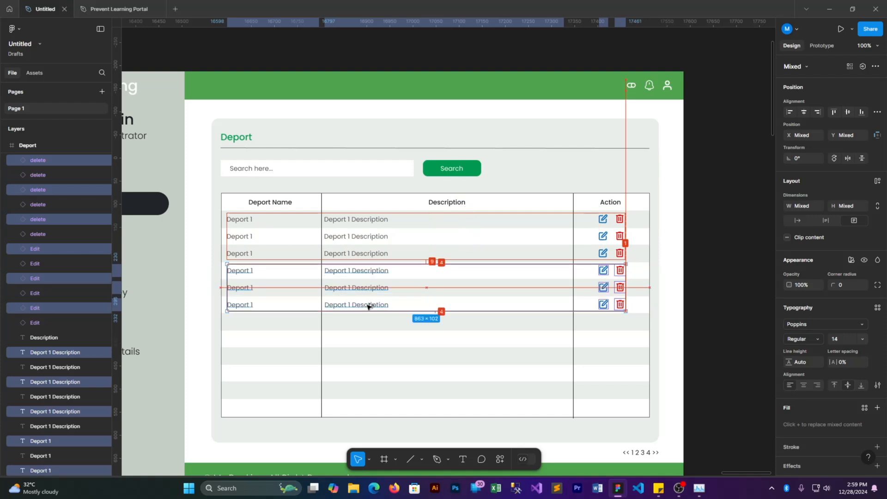
# Step: Copy the selected three-row block twice more to fill the remaining six table rows
pyautogui.moveTo(368, 272); pyautogui.dragTo(370, 327)
pyautogui.scroll(-3, 369, 327)
pyautogui.moveTo(361, 266); pyautogui.dragTo(363, 313)
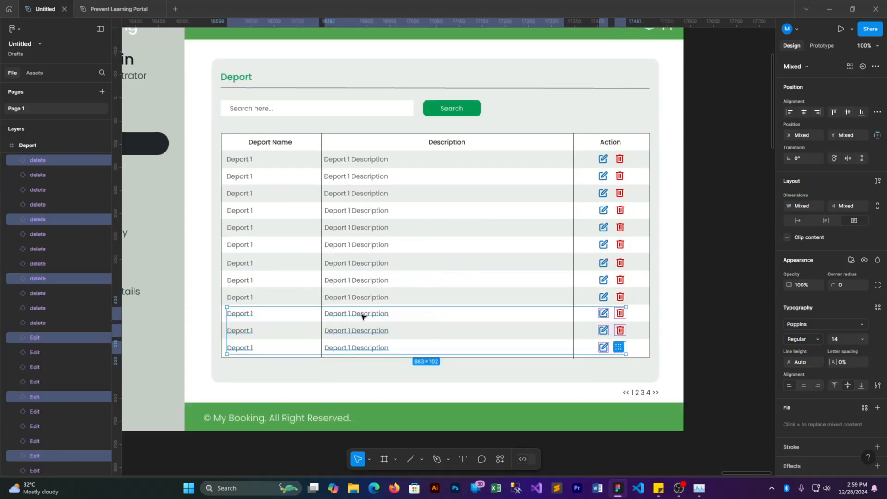
# Step: Renumber the names and descriptions in table rows two to twelve as Deport 2 to Deport 12
pyautogui.doubleClick(251, 176)
pyautogui.click(254, 178)
pyautogui.write('2')
pyautogui.doubleClick(252, 194)
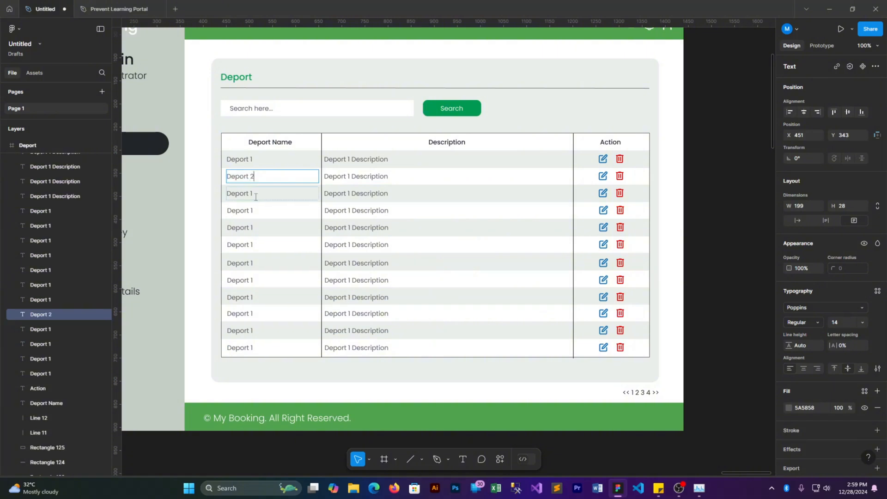
pyautogui.write('3')
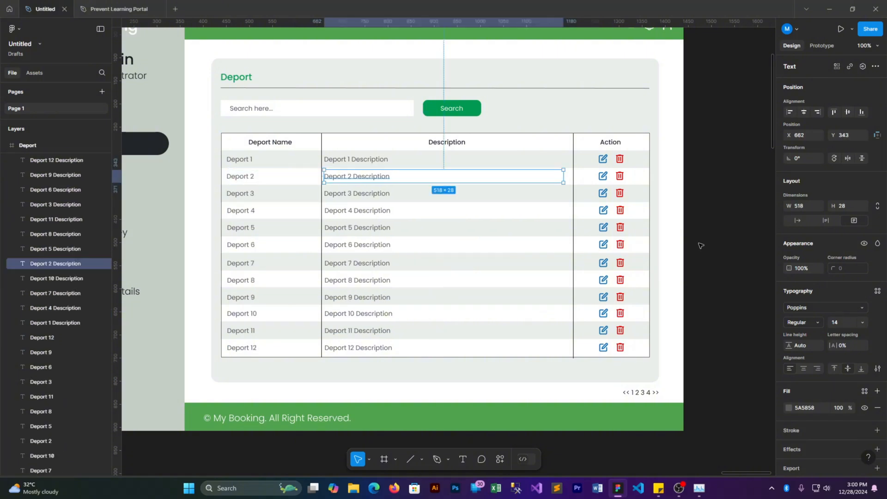
pyautogui.press('-')
pyautogui.click(618, 217)
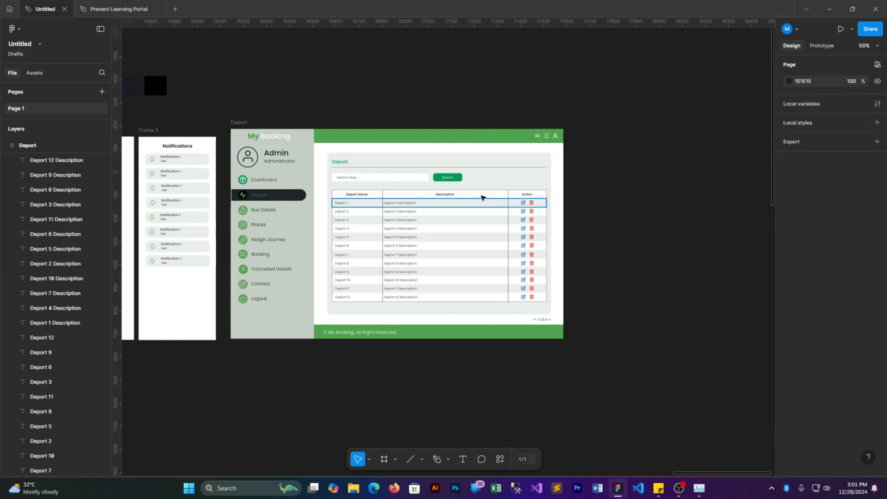
# Step: Show the 20-column layout grid on the Deport frame
pyautogui.click(255, 130)
pyautogui.scroll(-4, 863, 424)
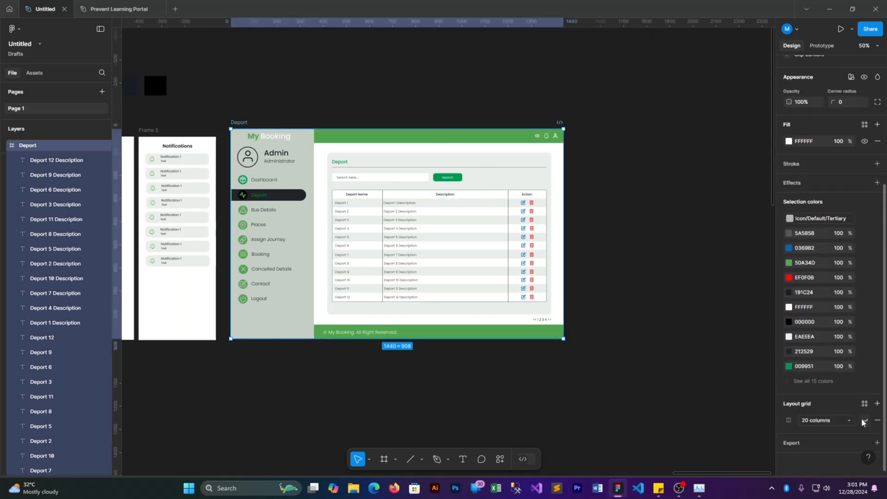
pyautogui.click(863, 421)
pyautogui.press('+')
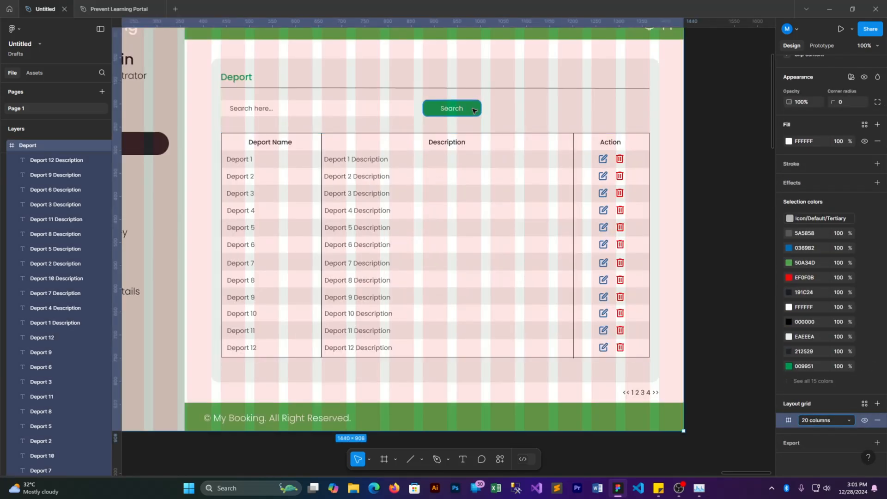
# Step: Duplicate the green Search button with its label to the far end of the search row, flush with the table's edge
pyautogui.click(451, 113)
pyautogui.keyDown('shift'); pyautogui.click(452, 110); pyautogui.keyUp('shift')
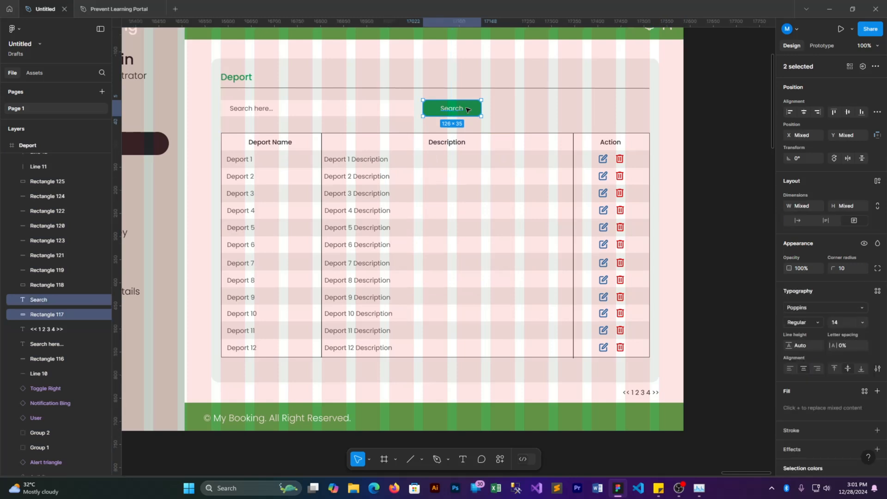
pyautogui.moveTo(467, 110); pyautogui.dragTo(637, 109)
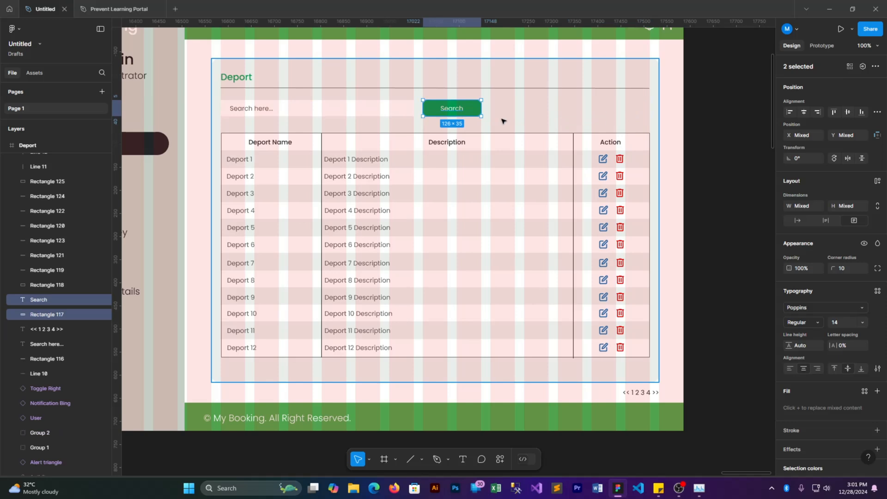
pyautogui.moveTo(475, 114); pyautogui.dragTo(642, 111)
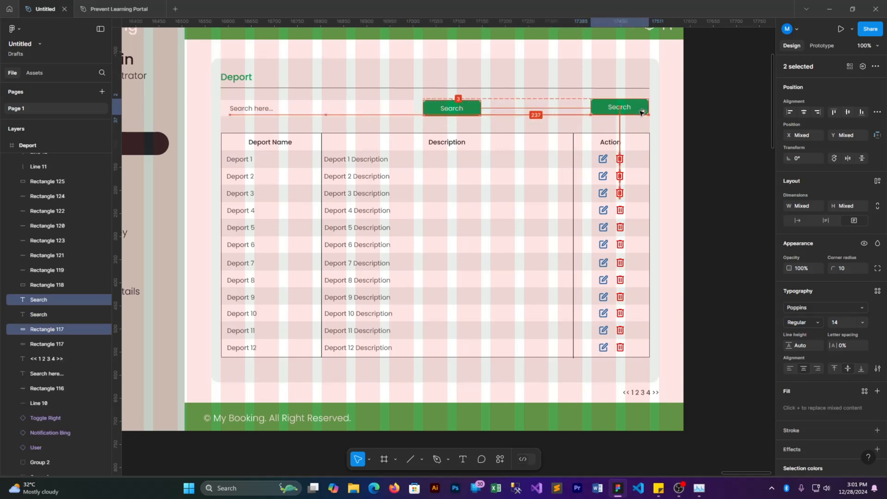
# Step: Change the duplicated button's label to "Add New"
pyautogui.doubleClick(619, 109)
pyautogui.write('Add')
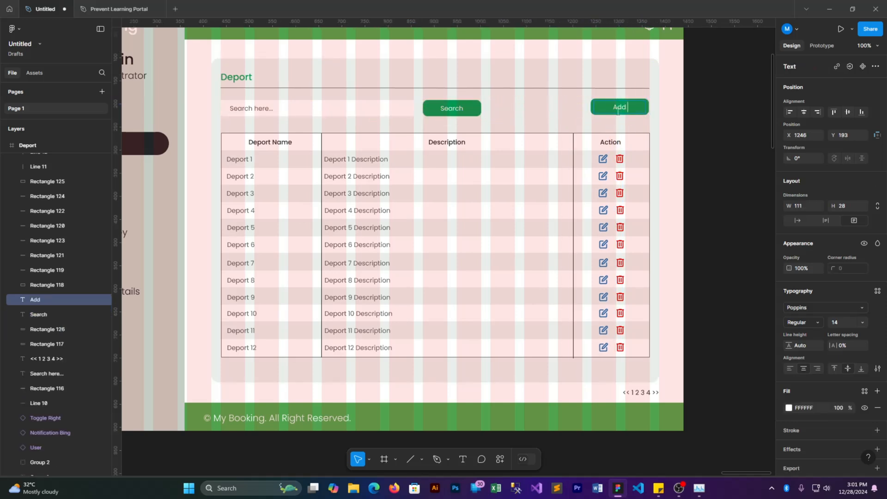
pyautogui.write(' nnnnnnn')
pyautogui.press('BackSpace')
pyautogui.press('BackSpace')
pyautogui.press('BackSpace')
pyautogui.press('BackSpace')
pyautogui.press('BackSpace')
pyautogui.press('BackSpace')
pyautogui.press('BackSpace')
pyautogui.write('New')
pyautogui.press('Escape')
pyautogui.hotkey('ctrl', '-')
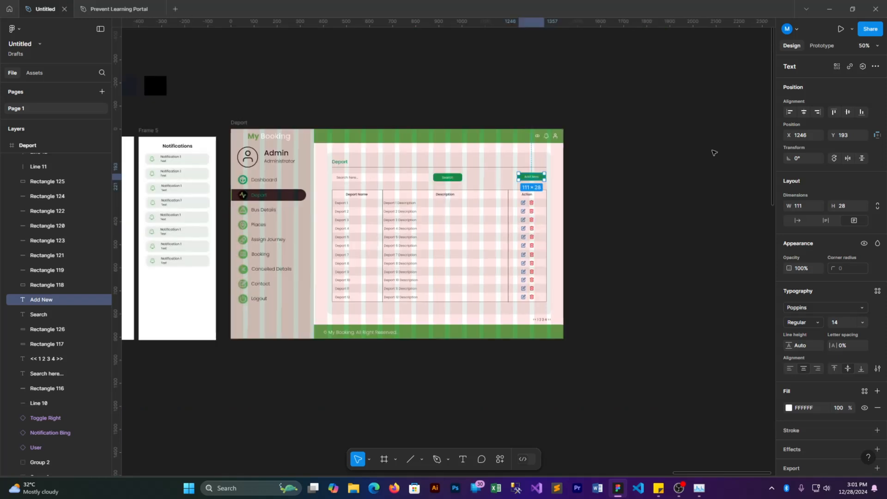
# Step: Hide the 20-column layout grid on the Deport frame
pyautogui.click(617, 167)
pyautogui.click(240, 123)
pyautogui.scroll(-5, 819, 438)
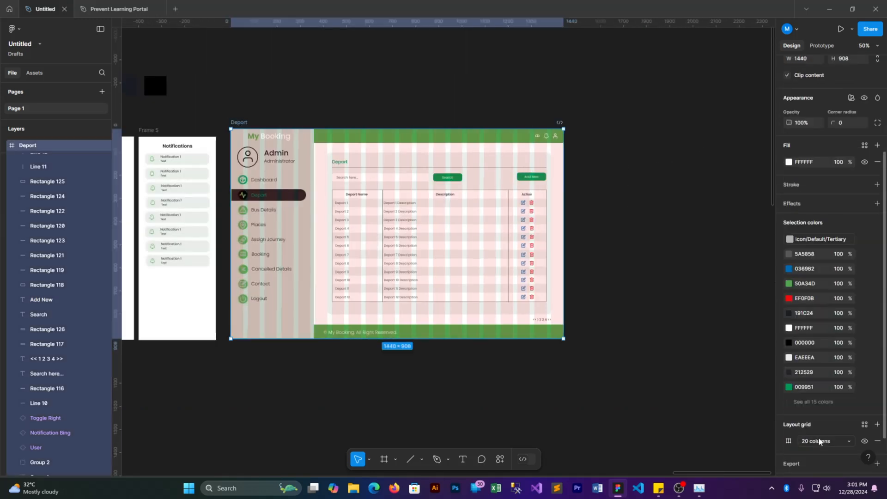
pyautogui.click(789, 422)
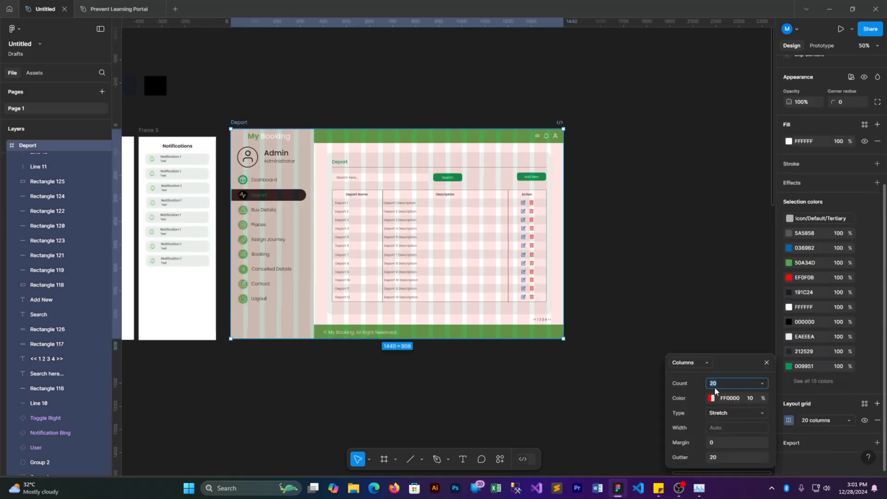
pyautogui.click(864, 420)
pyautogui.click(656, 268)
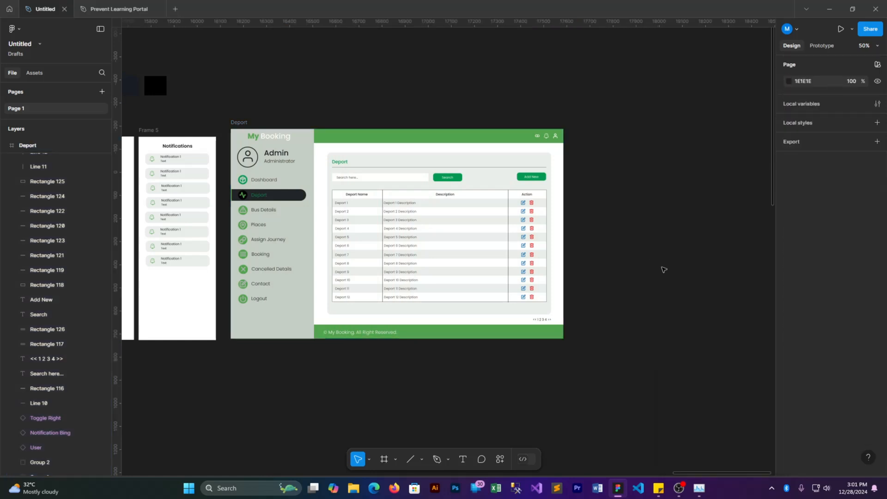
# Step: Draw a new frame about 500 wide beside the Deport frame, aligned with its upper edge
pyautogui.moveTo(634, 221); pyautogui.dragTo(555, 230)
pyautogui.click(384, 459)
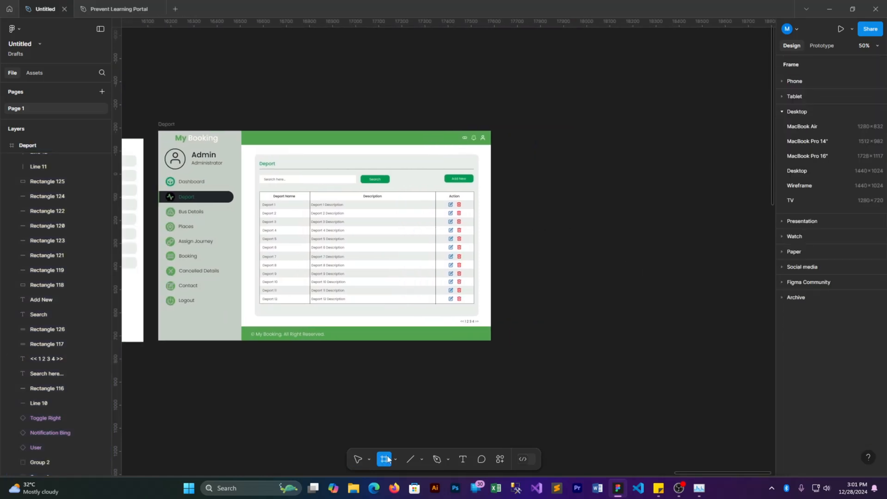
pyautogui.moveTo(497, 130); pyautogui.dragTo(613, 260)
# Step: Copy the green header bar into the new frame, resize it to 500 × 61 and place it at X 0, Y 0
pyautogui.moveTo(344, 139); pyautogui.dragTo(639, 165)
pyautogui.moveTo(453, 163)
pyautogui.mouseDown()
pyautogui.moveTo(574, 163)
pyautogui.moveTo(468, 158)
pyautogui.mouseUp()
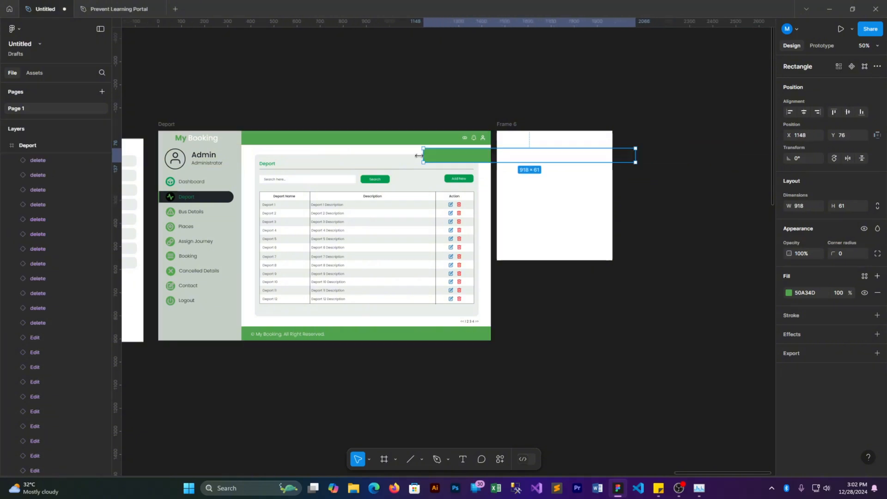
pyautogui.moveTo(634, 157); pyautogui.dragTo(530, 156)
pyautogui.moveTo(461, 153); pyautogui.dragTo(557, 181)
pyautogui.moveTo(626, 181); pyautogui.dragTo(612, 138)
pyautogui.click(596, 139)
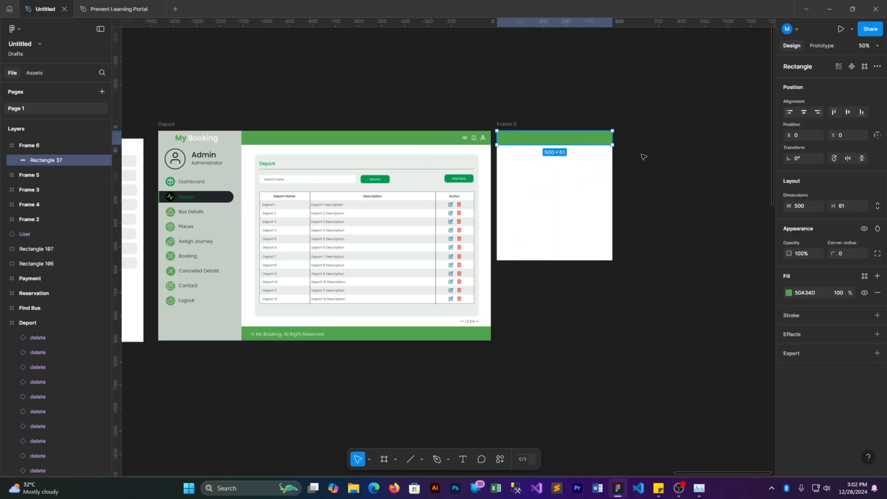
pyautogui.click(640, 160)
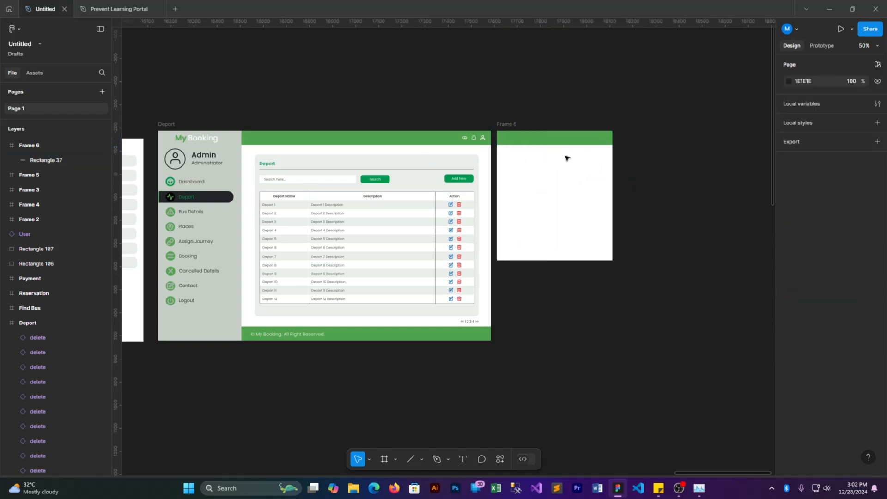
# Step: Copy the Deport heading onto the new frame's green bar at X 28, Y 13 and make its fill white
pyautogui.click(268, 165)
pyautogui.moveTo(264, 165); pyautogui.dragTo(508, 140)
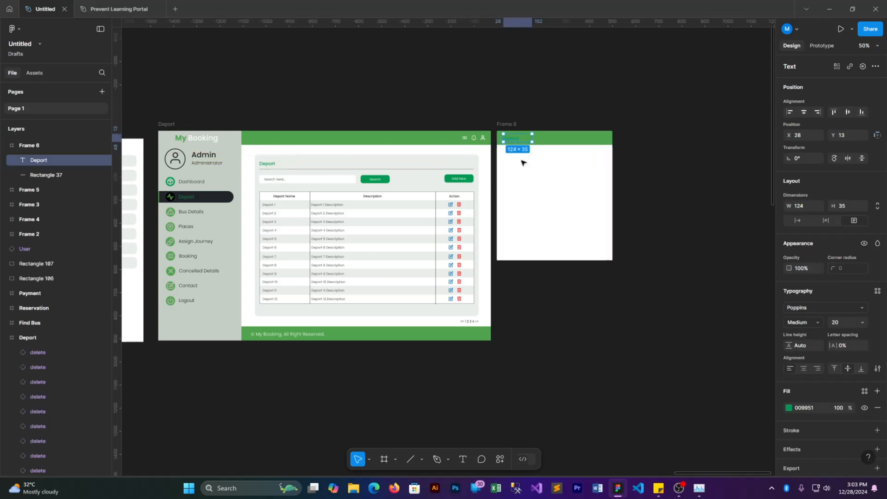
pyautogui.hotkey('ctrl', '+')
pyautogui.moveTo(601, 92); pyautogui.dragTo(490, 292)
pyautogui.click(789, 407)
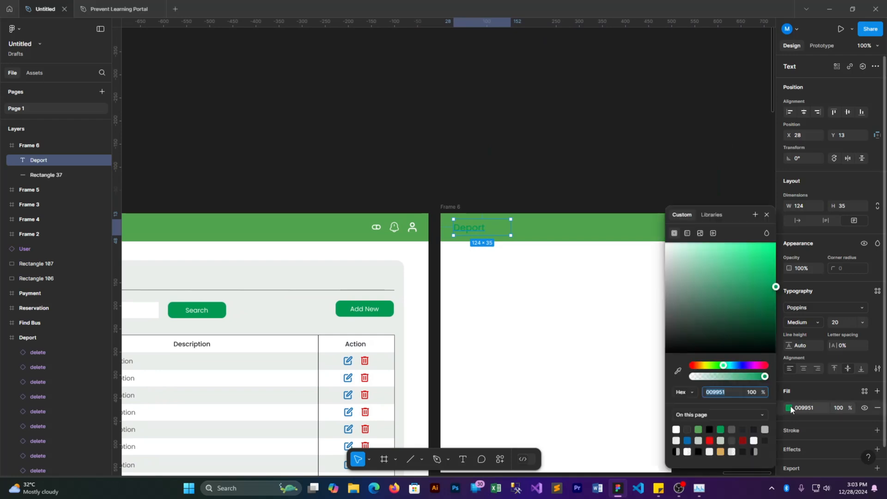
pyautogui.click(676, 430)
pyautogui.click(549, 293)
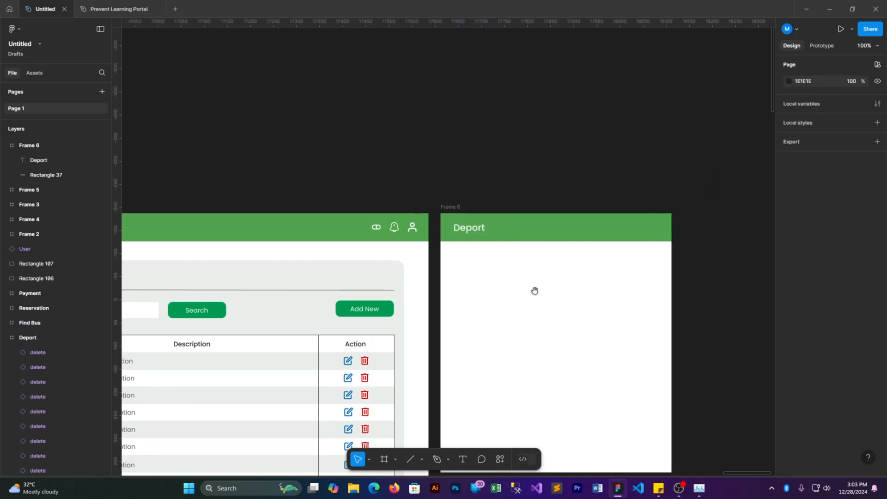
# Step: Insert the Simple Design System X icon and place it at the far end of the new frame's green bar
pyautogui.moveTo(535, 291); pyautogui.dragTo(545, 216)
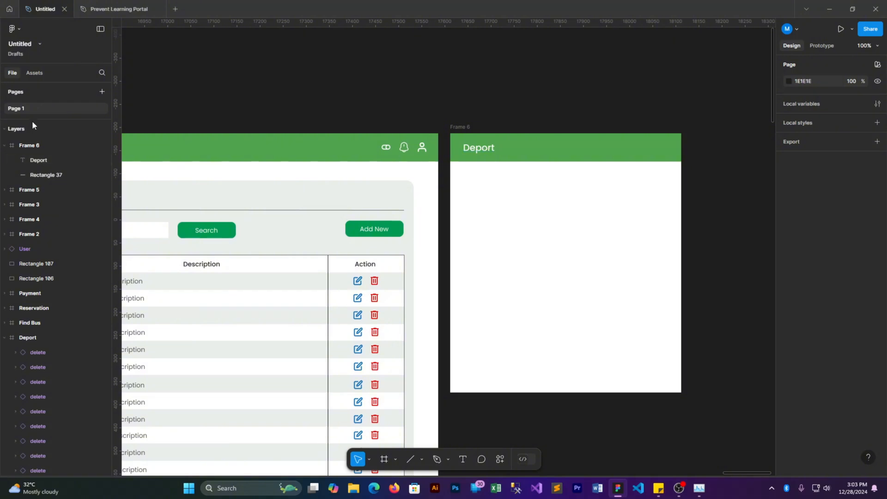
pyautogui.click(35, 72)
pyautogui.click(88, 129)
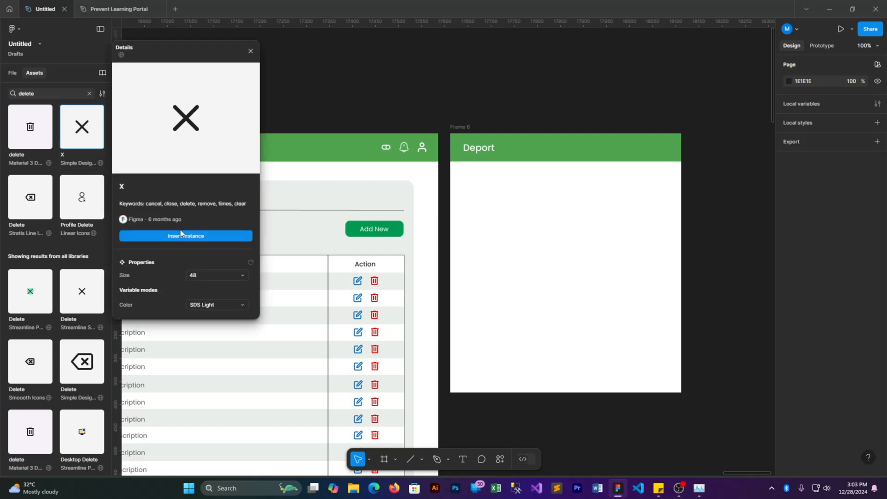
pyautogui.click(182, 234)
pyautogui.moveTo(441, 249); pyautogui.dragTo(671, 149)
# Step: Set the X icon's size to 20 and recolor it white
pyautogui.click(847, 118)
pyautogui.click(799, 75)
pyautogui.click(789, 438)
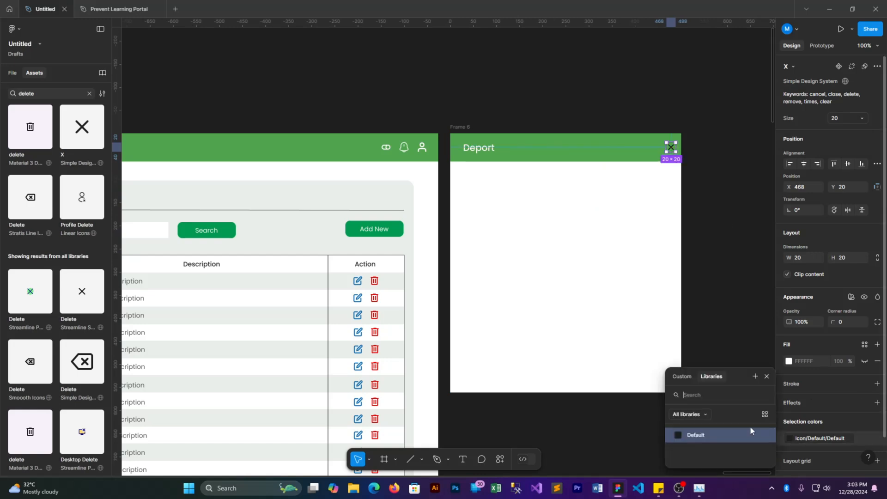
pyautogui.click(682, 376)
pyautogui.press('Escape')
pyautogui.press('Escape')
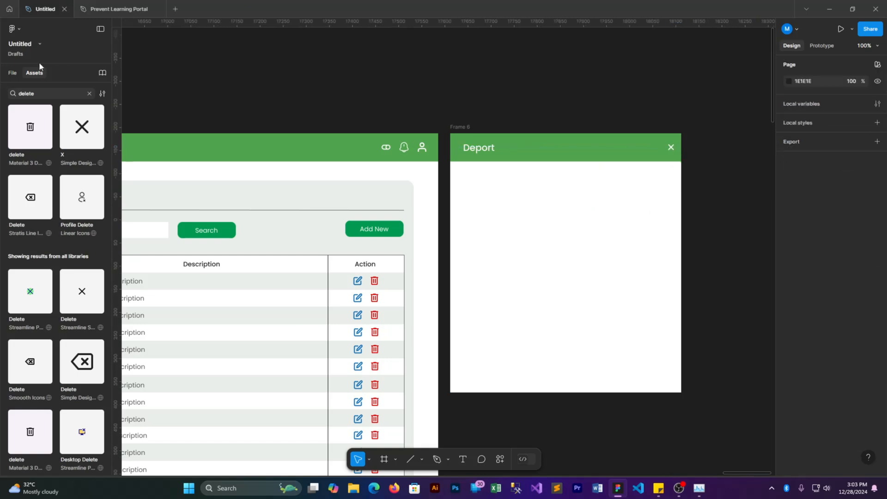
pyautogui.click(12, 72)
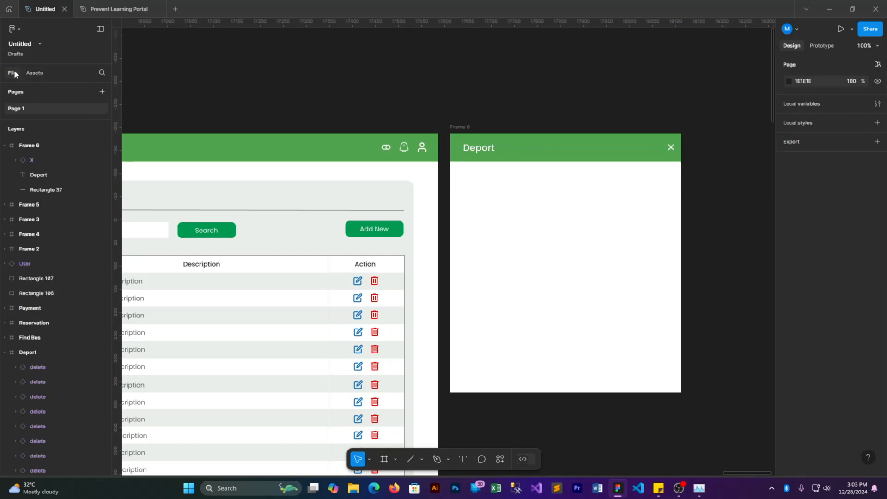
pyautogui.click(671, 147)
pyautogui.click(639, 103)
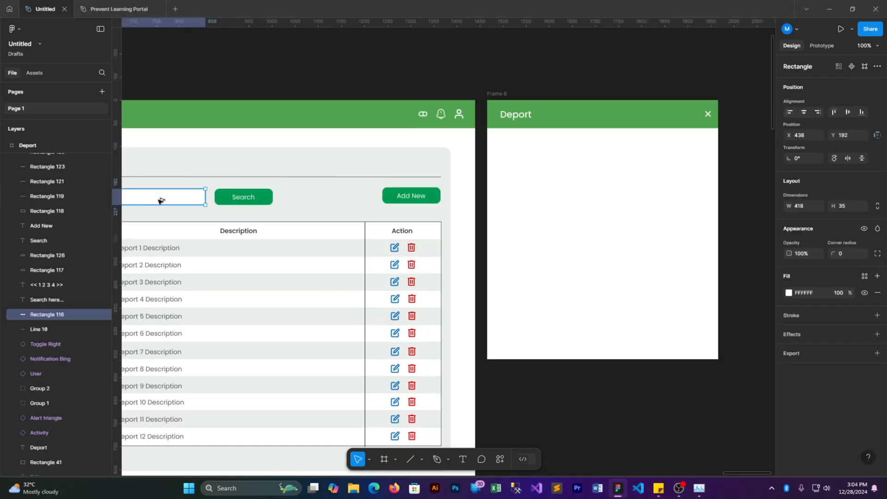
# Step: Copy the white search field rectangle and its "Search here..." text into the new frame beneath the green bar
pyautogui.moveTo(159, 199); pyautogui.dragTo(637, 160)
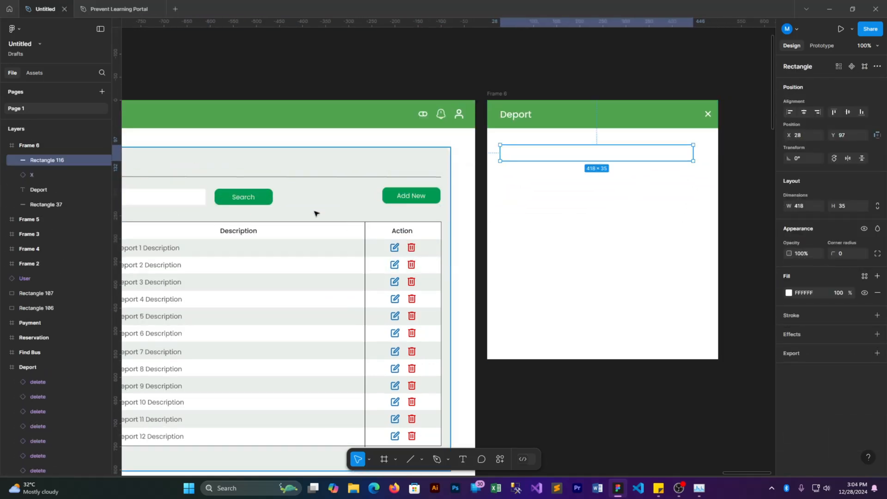
pyautogui.hscroll(-3, 278, 204)
pyautogui.click(189, 195)
pyautogui.moveTo(183, 195); pyautogui.dragTo(697, 185)
pyautogui.hscroll(4, 538, 189)
pyautogui.scroll(1, 539, 189)
# Step: Add an inside stroke in grey B3B3B3 with weight 2 to the copied field rectangle
pyautogui.click(541, 189)
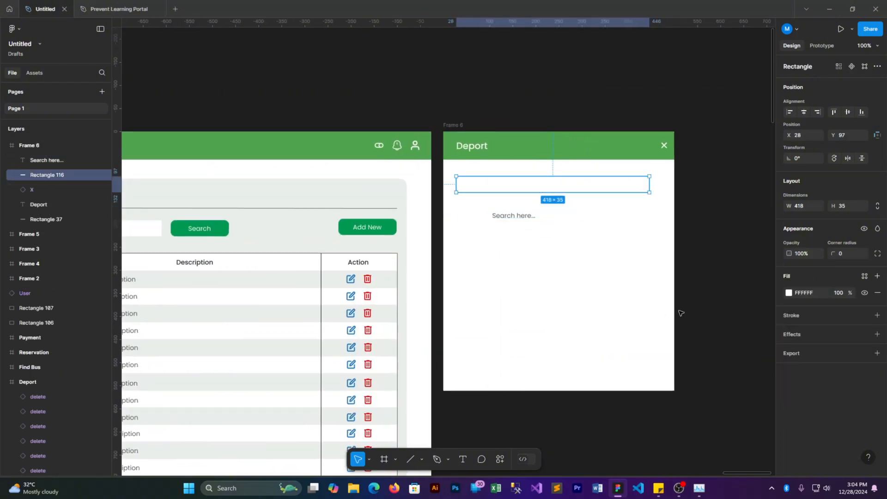
pyautogui.click(877, 315)
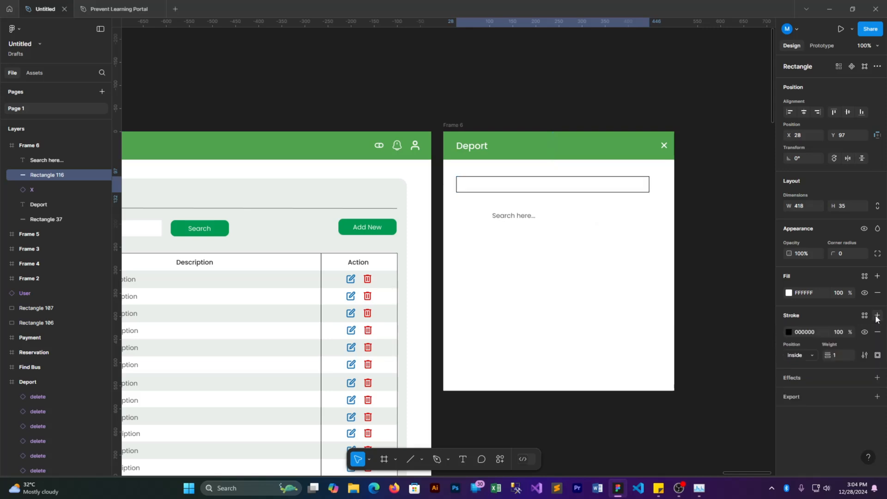
pyautogui.click(790, 332)
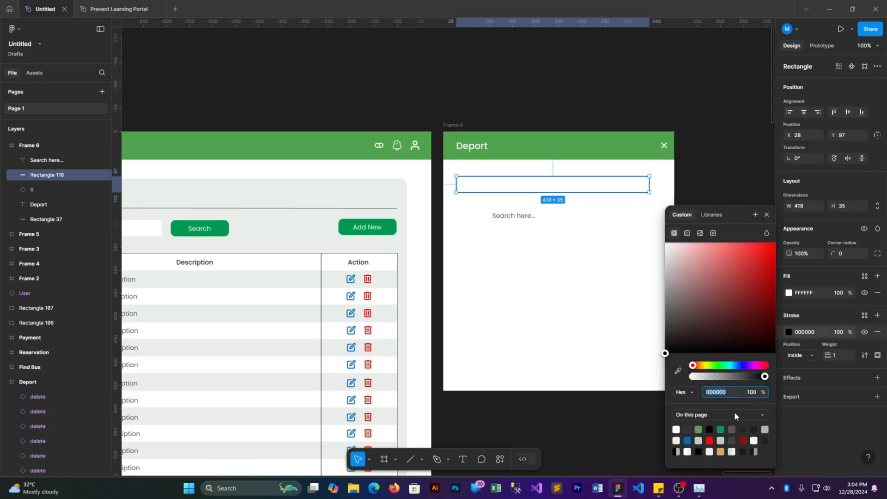
pyautogui.click(765, 429)
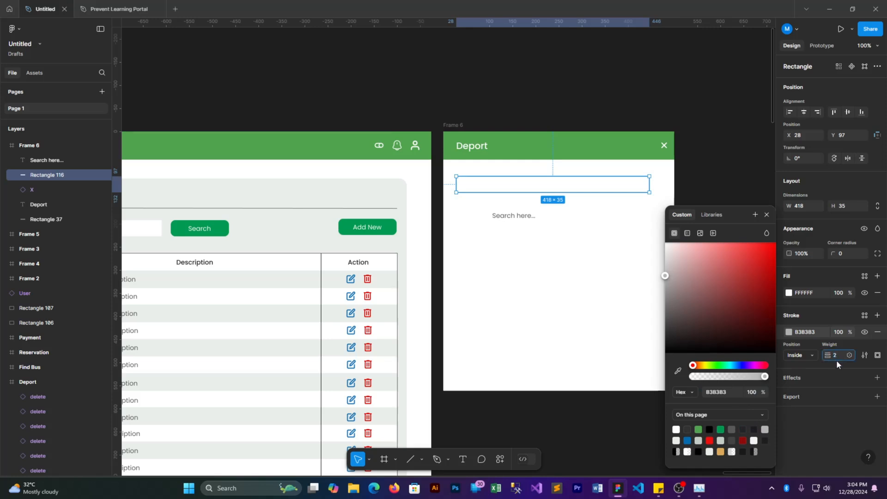
pyautogui.click(678, 196)
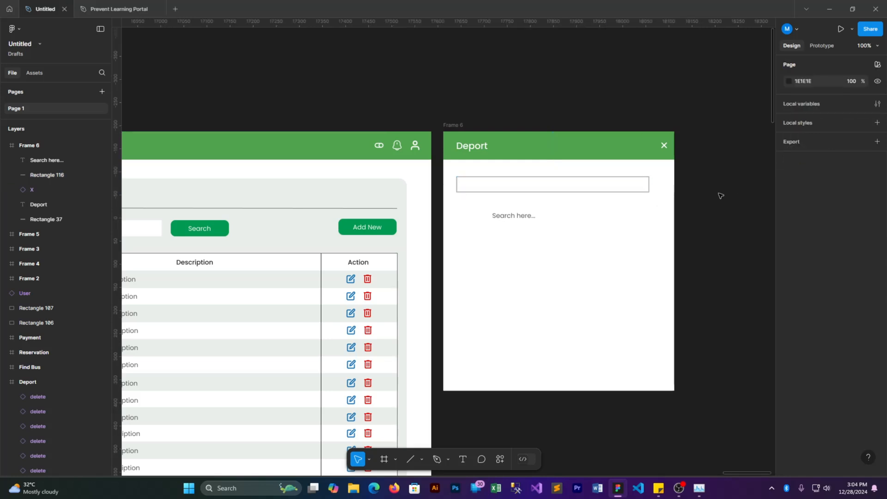
# Step: Move the outlined field to X 36 and fit the "Search here..." text inside it, widened to about 369
pyautogui.moveTo(604, 189); pyautogui.dragTo(608, 188)
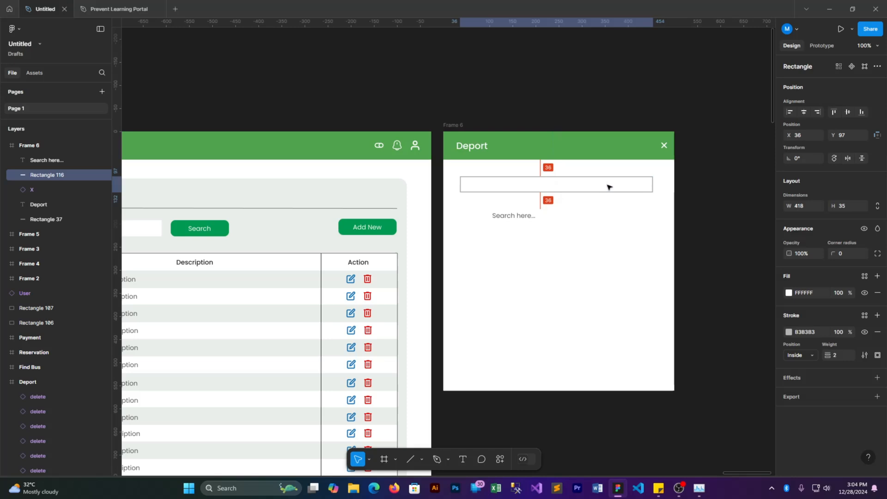
pyautogui.click(511, 217)
pyautogui.moveTo(512, 217); pyautogui.dragTo(499, 199)
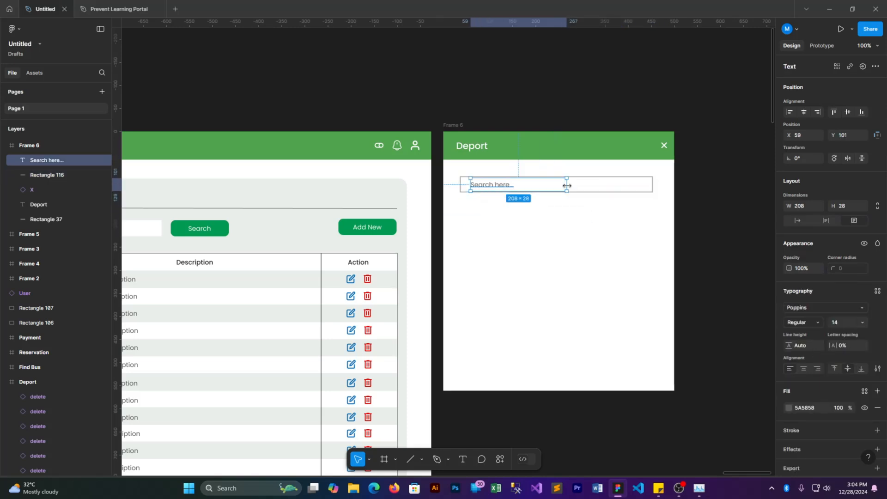
pyautogui.moveTo(568, 185); pyautogui.dragTo(642, 185)
pyautogui.moveTo(532, 185); pyautogui.dragTo(503, 187)
# Step: Replace the "Search here..." text in the outlined field with "Deprt ID"
pyautogui.doubleClick(503, 187)
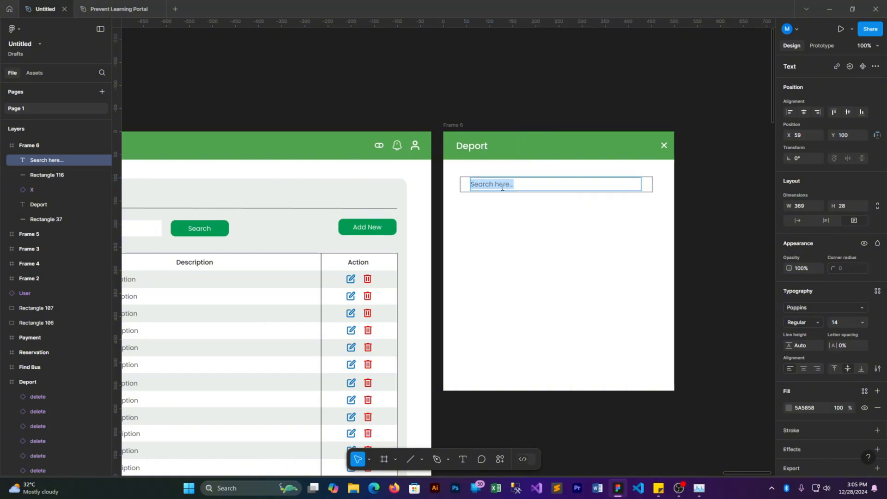
pyautogui.write('Deprt ID')
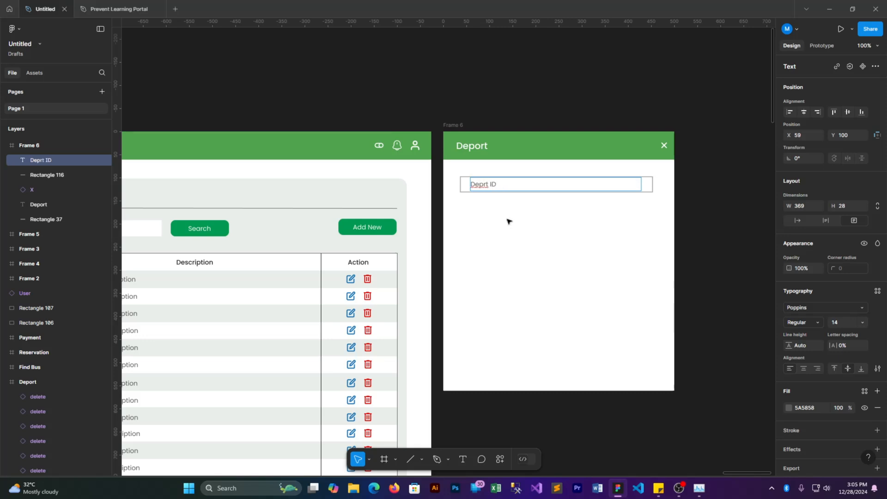
pyautogui.press('Escape')
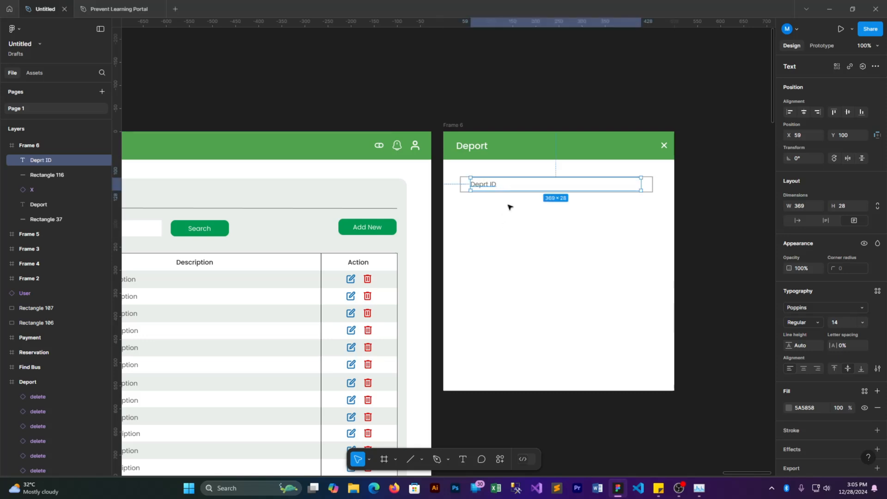
pyautogui.click(509, 206)
# Step: Duplicate the field and its text directly beneath the original and make the copied rectangle about 118 high
pyautogui.moveTo(464, 198); pyautogui.dragTo(610, 187)
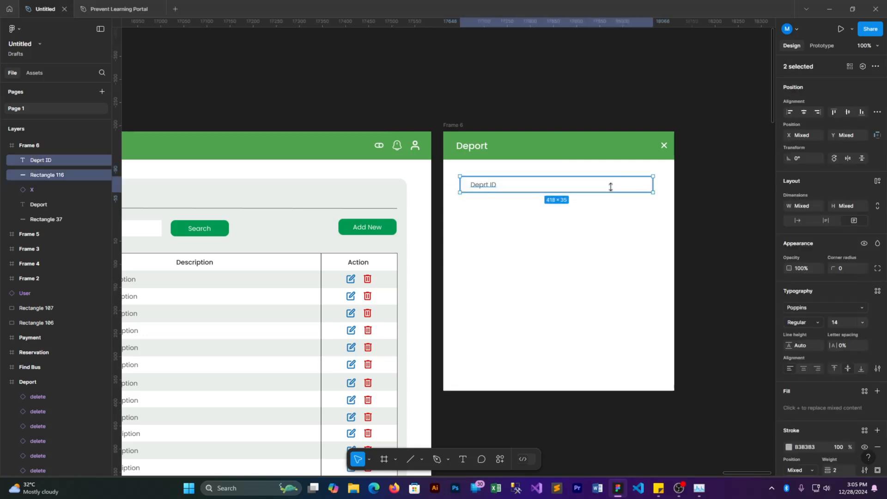
pyautogui.moveTo(538, 184); pyautogui.dragTo(575, 251)
pyautogui.click(544, 224)
pyautogui.click(653, 212)
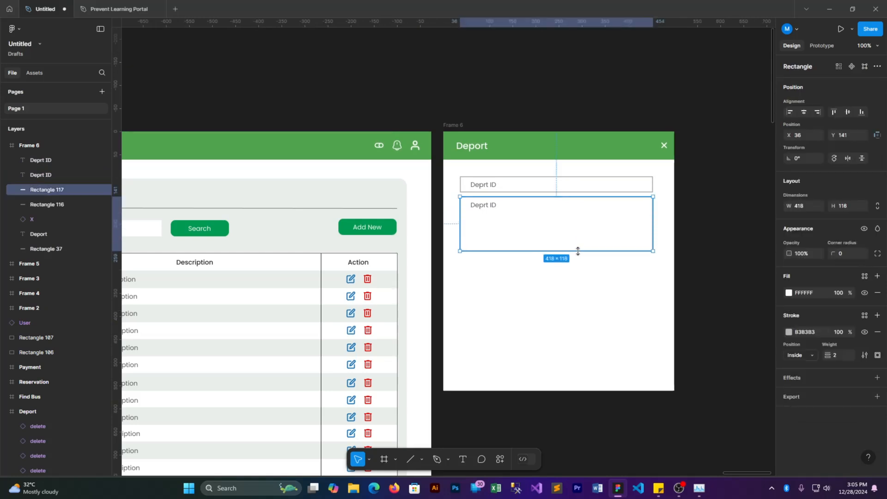
# Step: Change the tall box's text to "Description" and move the box with its text lower in the popup frame
pyautogui.doubleClick(493, 205)
pyautogui.write('Des')
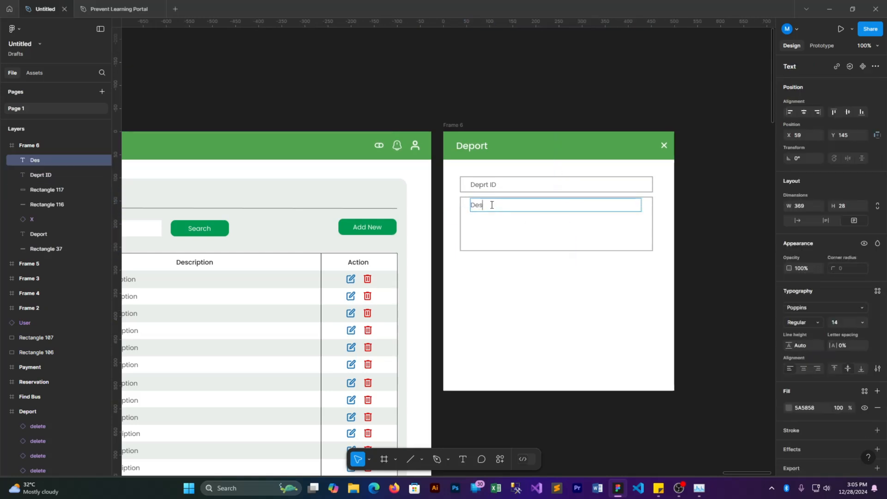
pyautogui.write('cription')
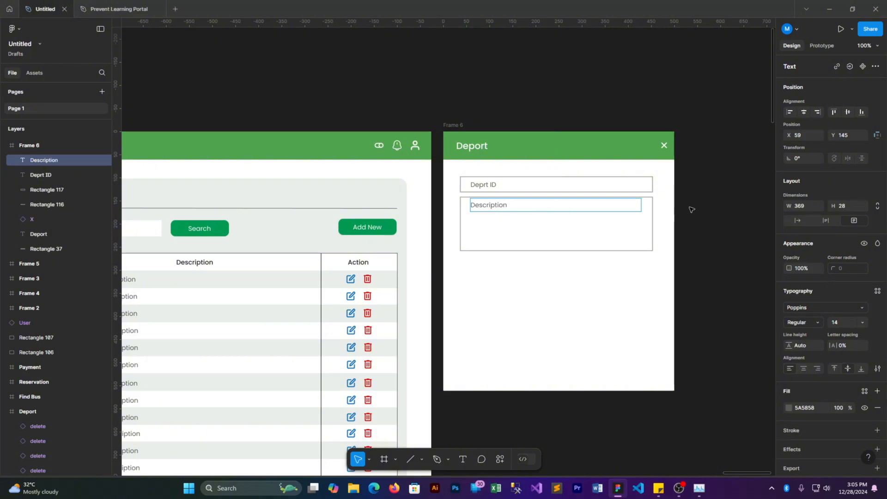
pyautogui.press('Escape')
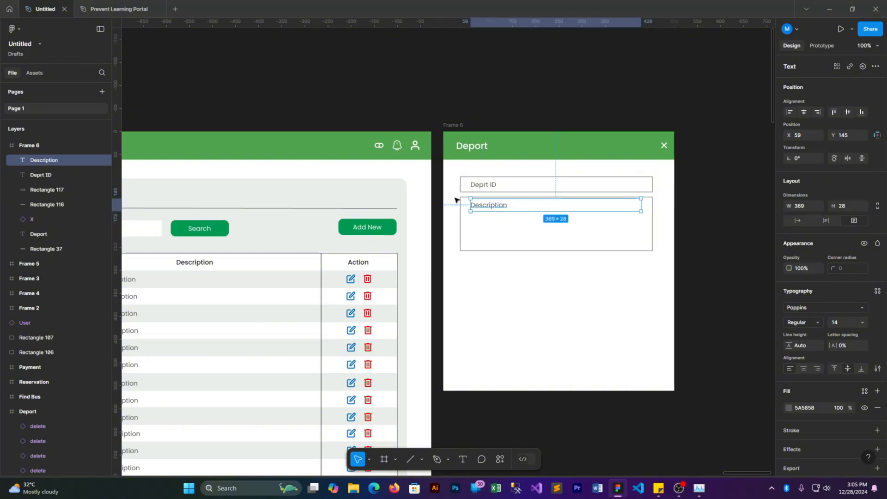
pyautogui.moveTo(456, 199); pyautogui.dragTo(505, 259)
# Step: Duplicate the "Deprt ID" field with its text into the gap above the Description box
pyautogui.moveTo(452, 173); pyautogui.dragTo(524, 209)
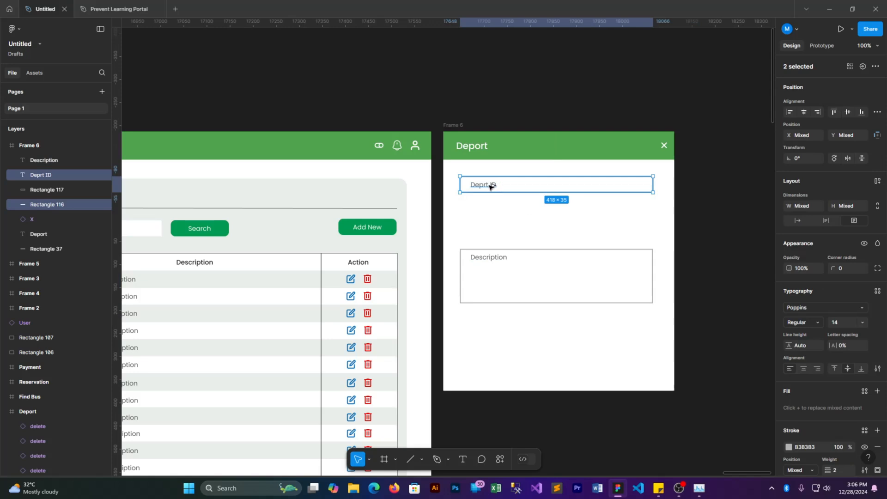
pyautogui.moveTo(489, 186); pyautogui.dragTo(491, 218)
pyautogui.doubleClick(492, 217)
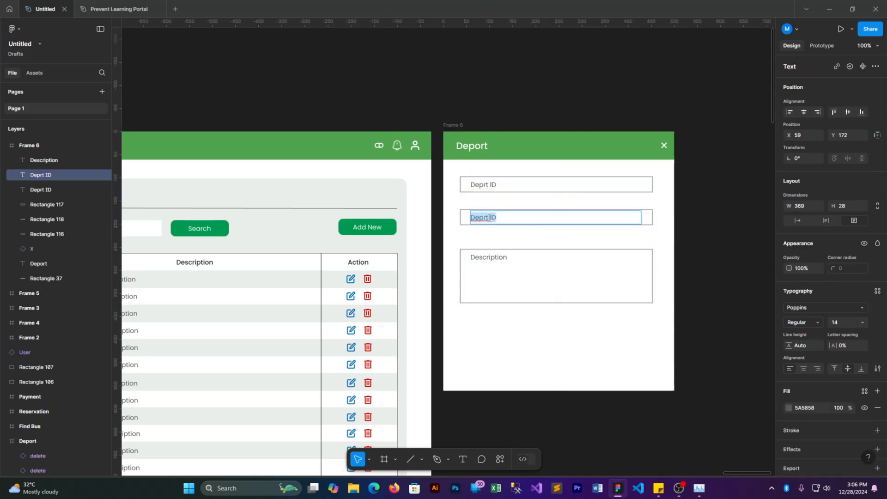
pyautogui.doubleClick(495, 217)
# Step: Correct the first field's text to "Deport ID" and change the second field's text to "Deport Name"
pyautogui.doubleClick(484, 185)
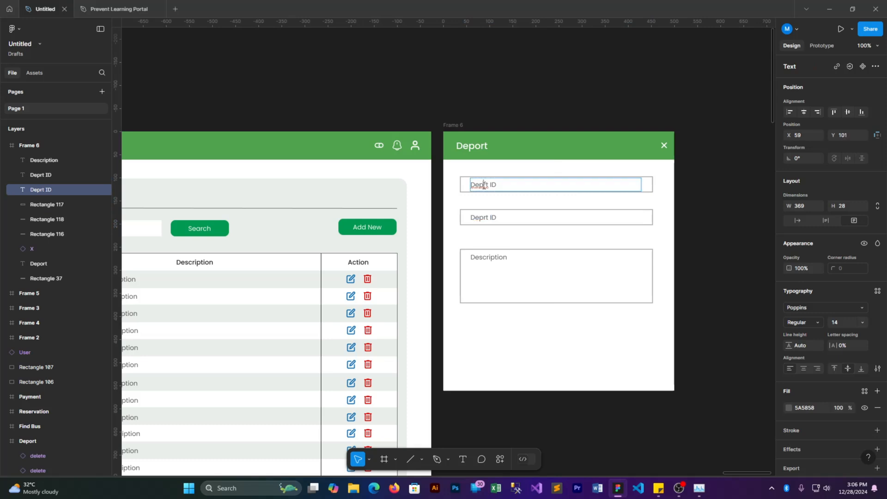
pyautogui.write('o')
pyautogui.doubleClick(484, 218)
pyautogui.write('o')
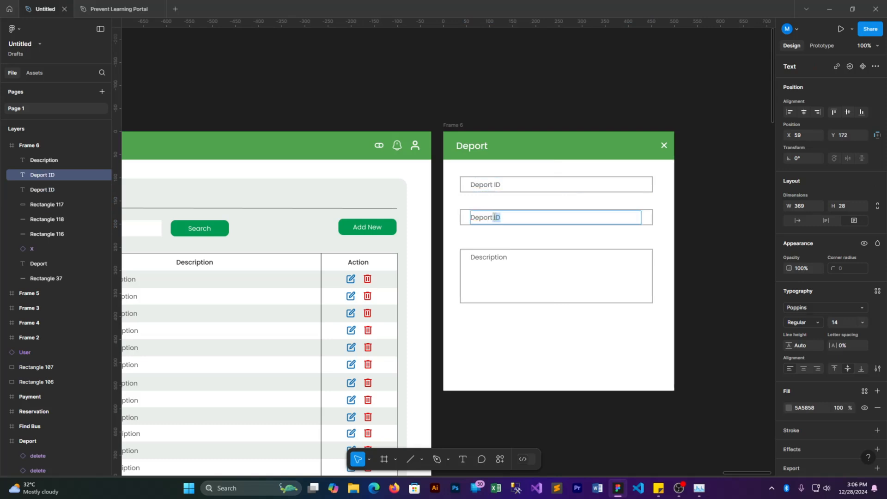
pyautogui.press('BackSpace')
pyautogui.write('Name')
pyautogui.press('Escape')
# Step: Copy the "Deport ID" text above the first field at X 36, Y 73 and fill it with 323131
pyautogui.click(486, 189)
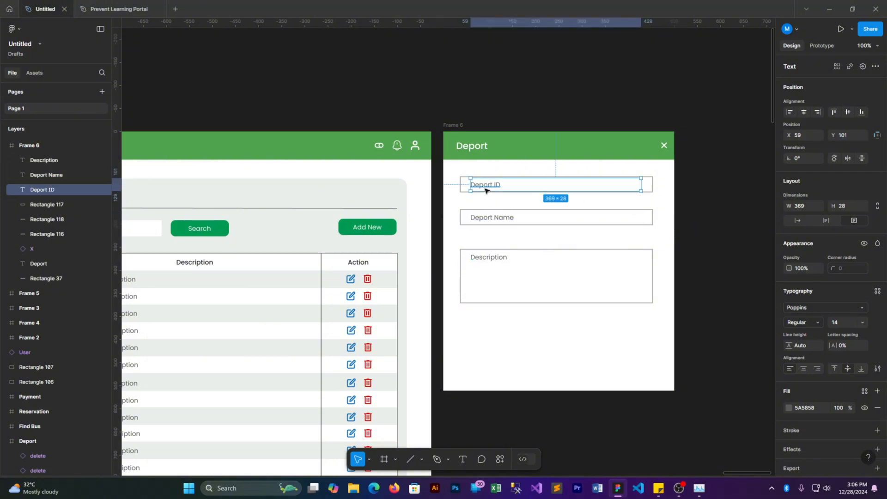
pyautogui.moveTo(476, 183); pyautogui.dragTo(467, 175)
pyautogui.click(790, 407)
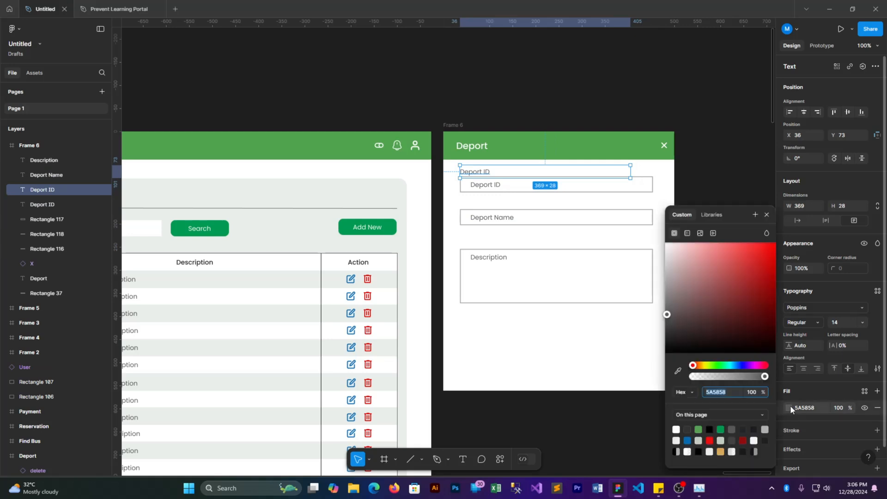
pyautogui.click(688, 429)
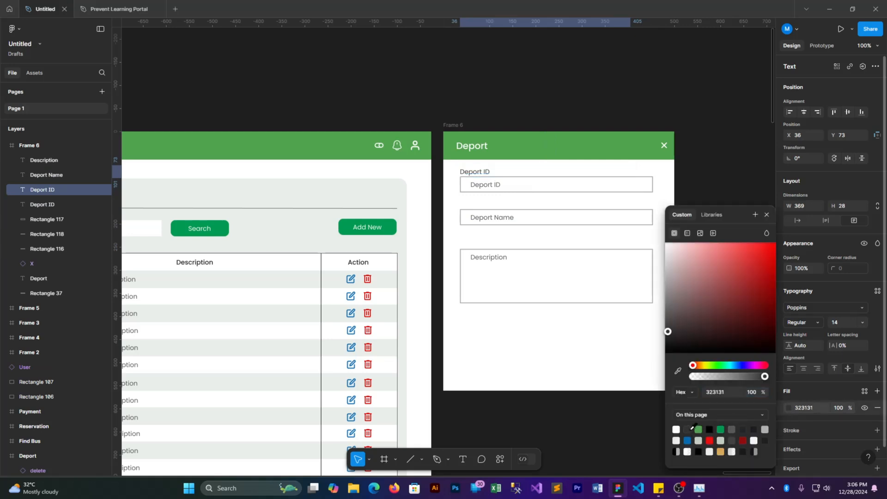
# Step: Add a colon so the upper label reads "Deport ID :" and raise it slightly to Y 70
pyautogui.doubleClick(494, 175)
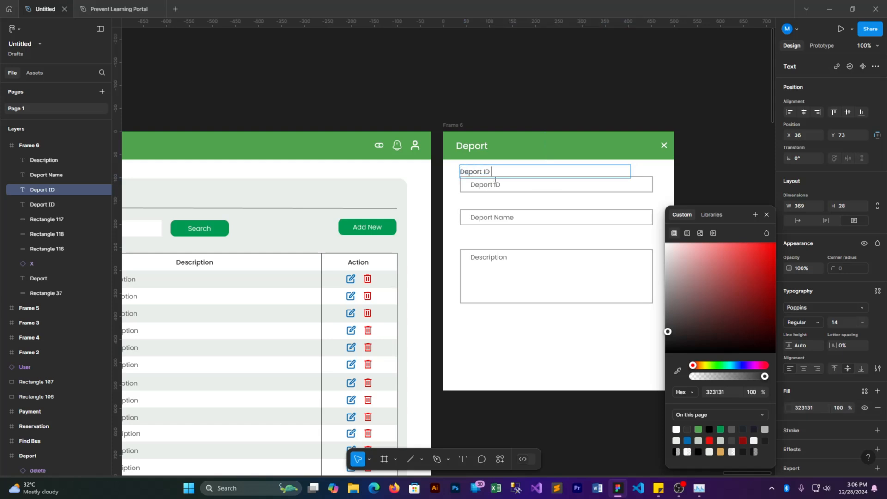
pyautogui.write(':')
pyautogui.press('Escape')
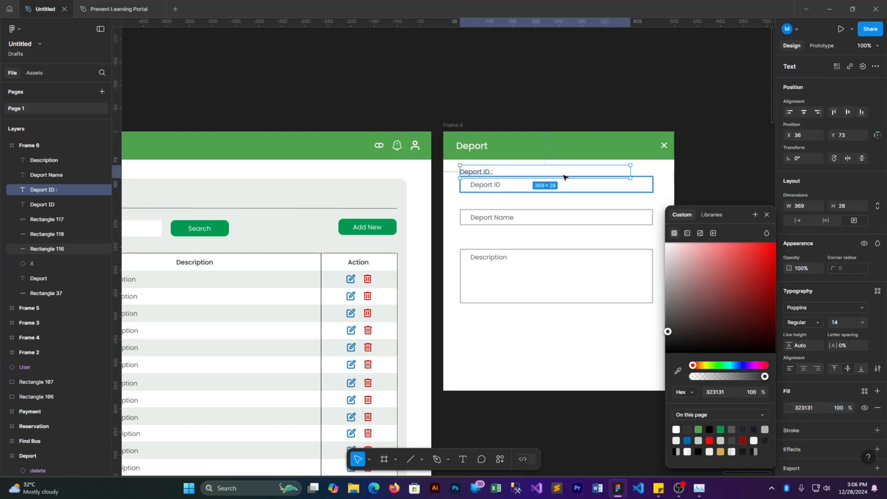
pyautogui.click(564, 176)
pyautogui.press('Escape')
# Step: Duplicate the "Deport ID :" label above the second field at X 36, Y 140 and change it to "Deport Name :"
pyautogui.click(495, 172)
pyautogui.moveTo(496, 173); pyautogui.dragTo(476, 205)
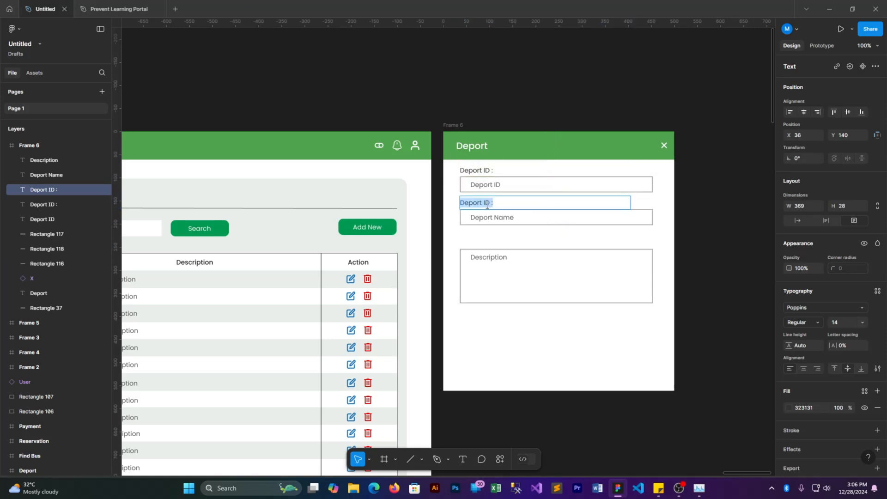
pyautogui.doubleClick(485, 202)
pyautogui.doubleClick(486, 203)
pyautogui.press('BackSpace')
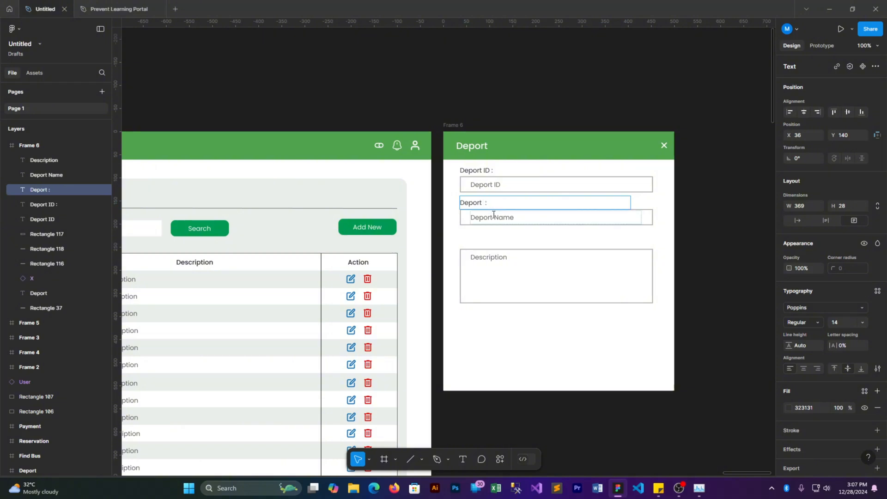
pyautogui.write('Name')
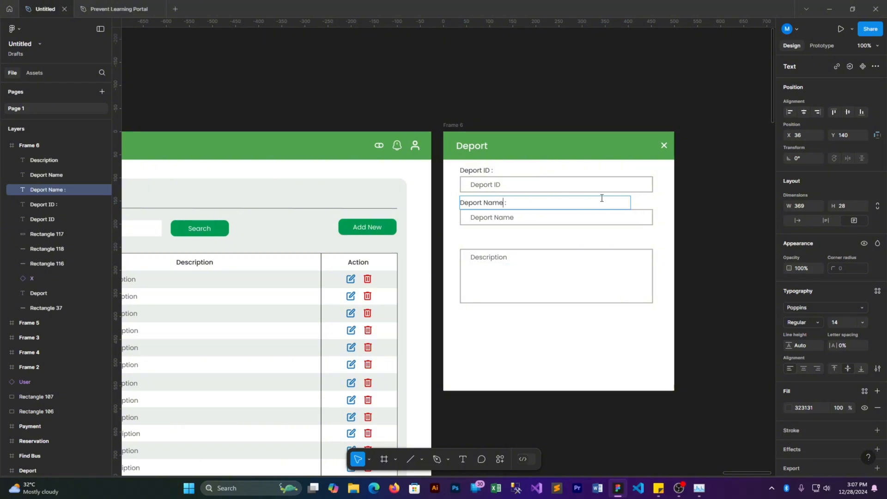
# Step: Widen the "Deport Name :" and "Deport ID :" label boxes to 418 to match the field rectangles
pyautogui.press('Escape')
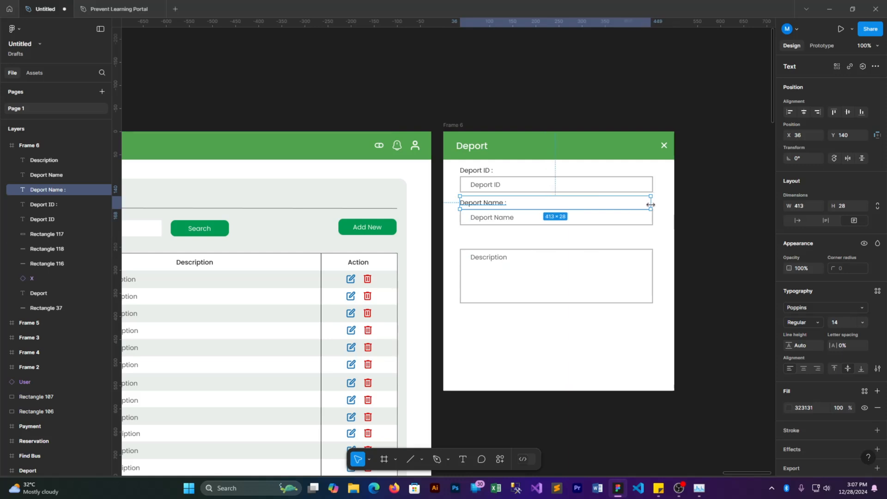
pyautogui.click(526, 174)
pyautogui.moveTo(638, 172); pyautogui.dragTo(661, 173)
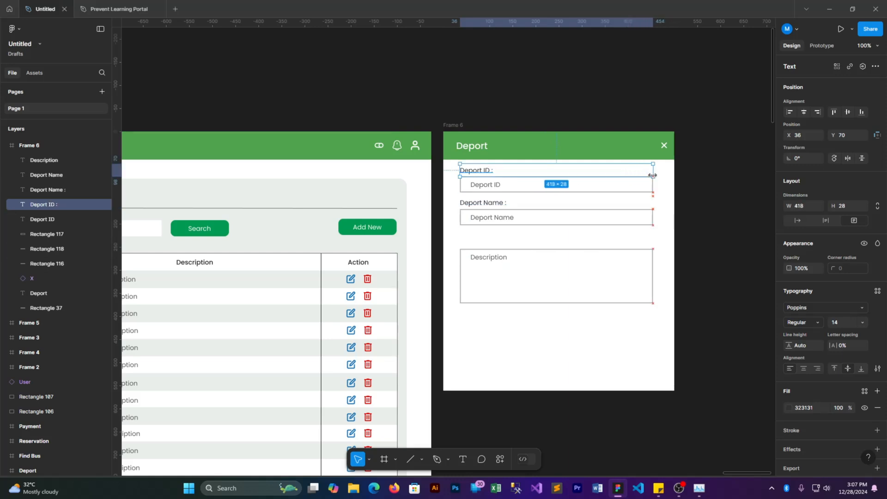
# Step: Duplicate the "Deport Name :" label directly above the tall box and change its text to "Description :"
pyautogui.click(481, 207)
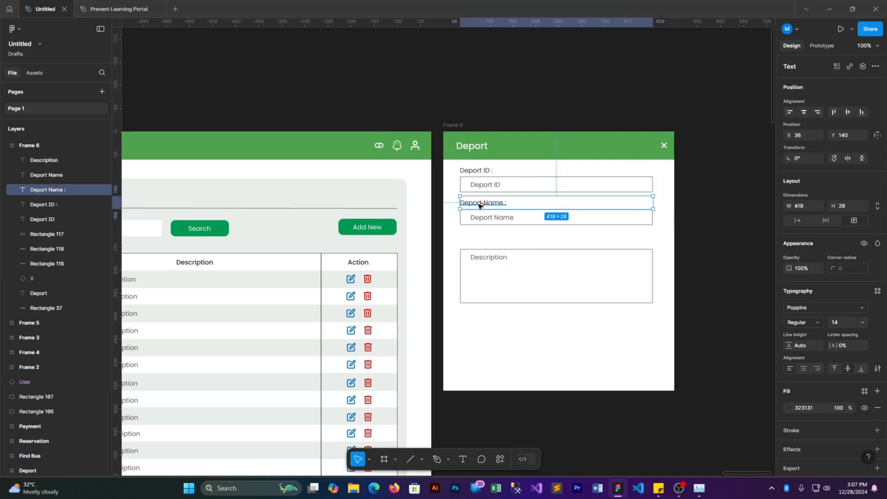
pyautogui.moveTo(480, 206); pyautogui.dragTo(465, 242)
pyautogui.doubleClick(485, 243)
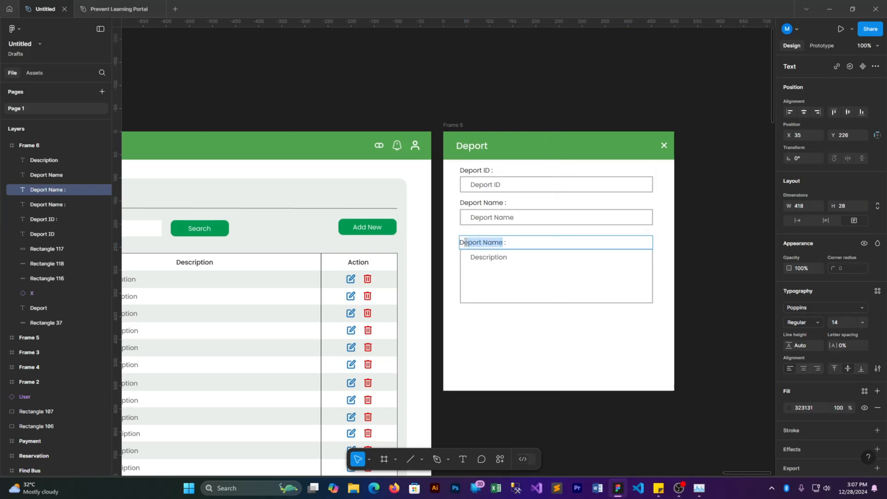
pyautogui.write('escription')
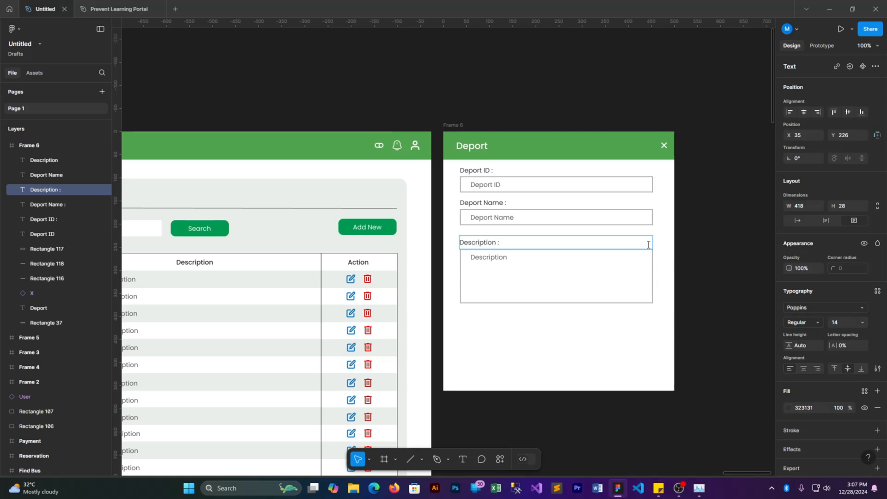
pyautogui.press('Escape')
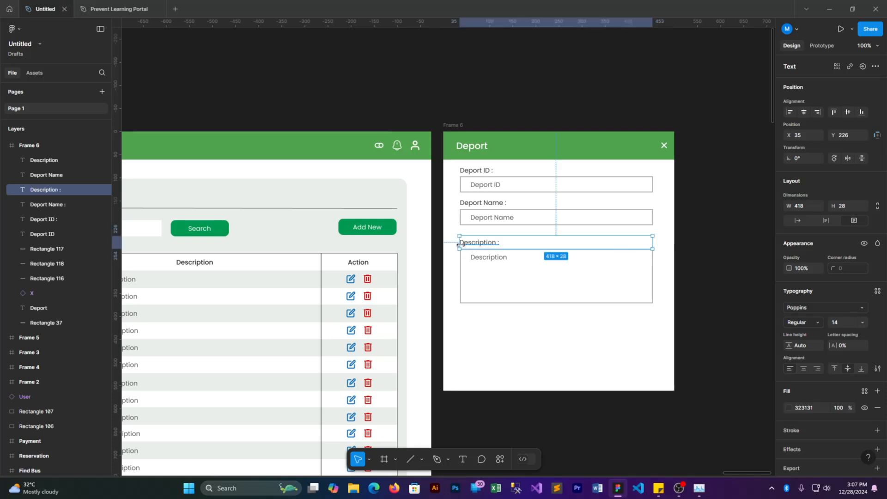
# Step: Move the "Description :" label, its box and the placeholder text together slightly up toward the Deport Name field
pyautogui.click(689, 280)
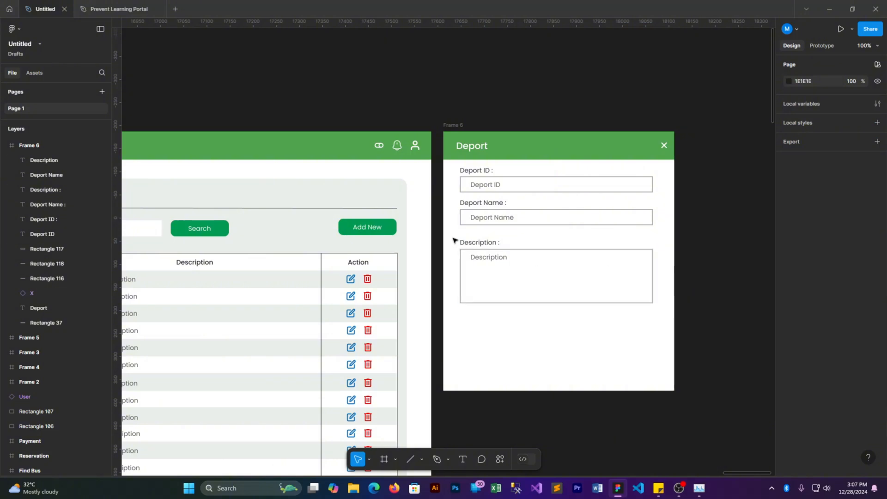
pyautogui.moveTo(454, 241); pyautogui.dragTo(490, 241)
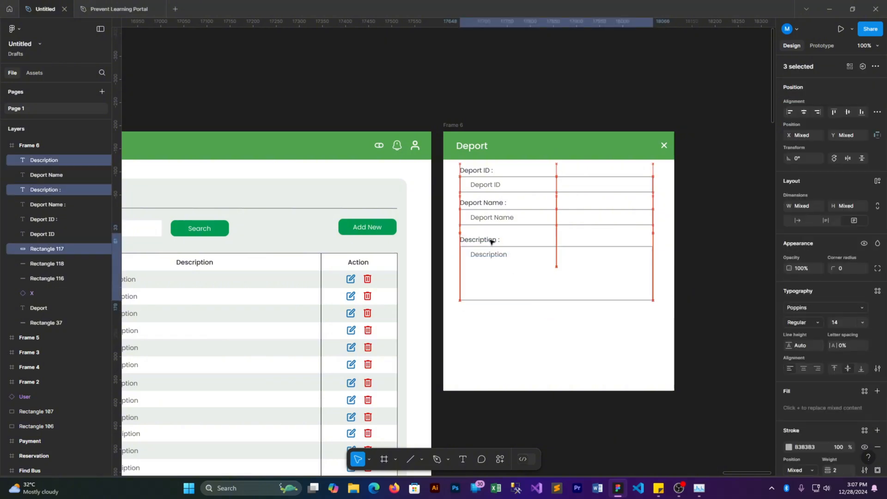
pyautogui.click(712, 316)
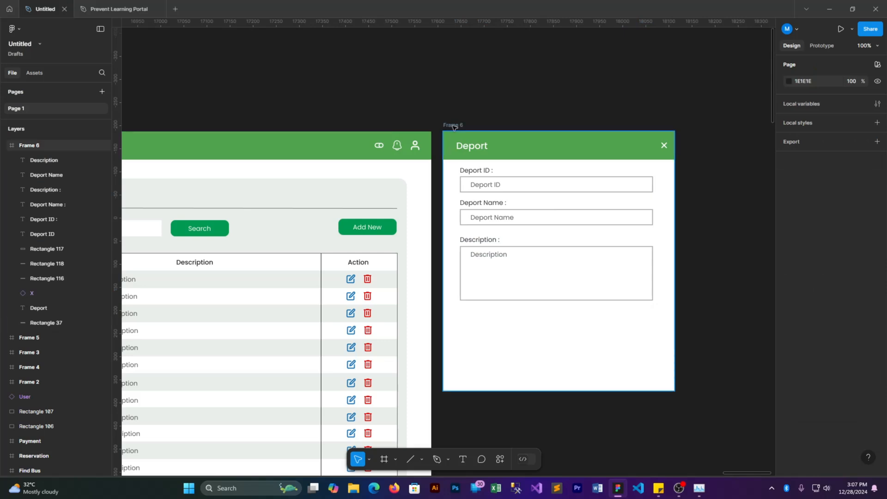
# Step: Shorten the popup frame by raising its bottom edge closer to the Description box
pyautogui.click(569, 390)
pyautogui.moveTo(569, 390); pyautogui.dragTo(574, 349)
pyautogui.click(701, 328)
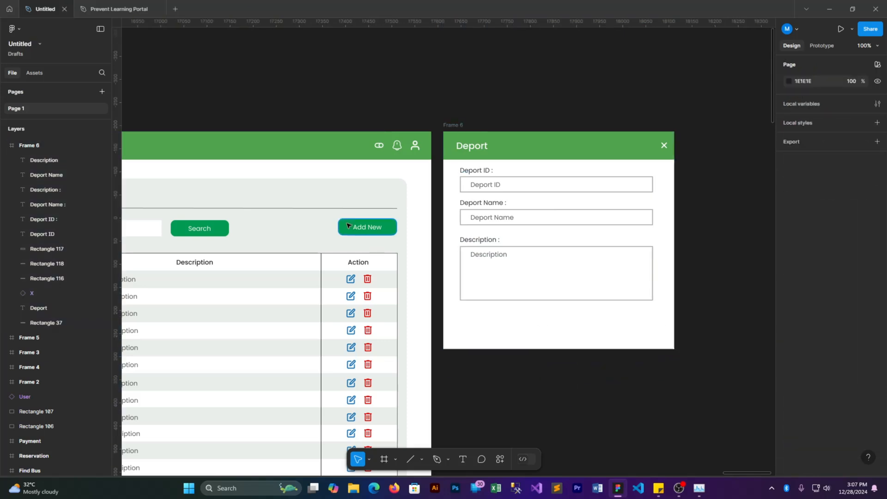
# Step: Copy the green Add New button with its text into the popup frame beneath the Description box, aligned with the fields' left edge
pyautogui.scroll(-2, 347, 225)
pyautogui.click(365, 195)
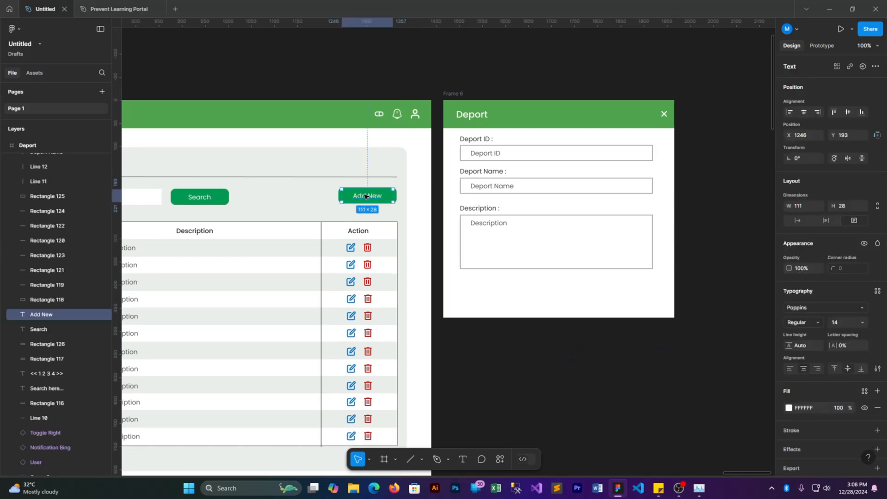
pyautogui.click(340, 198)
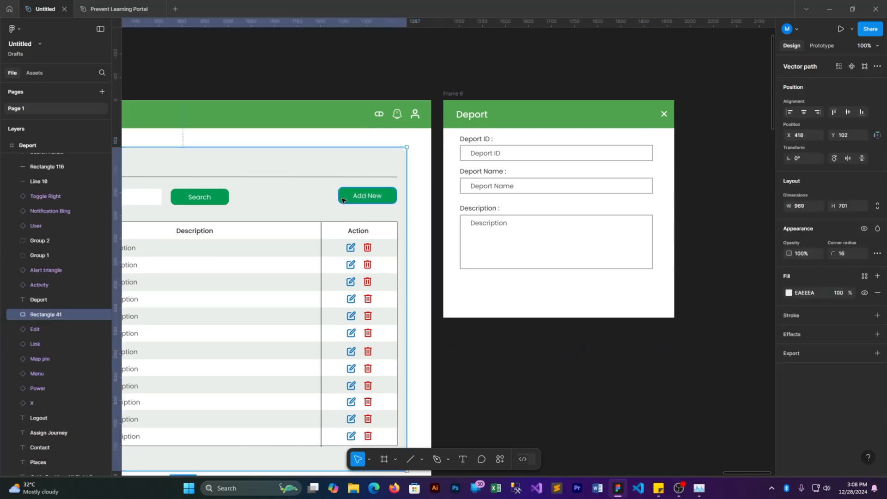
pyautogui.keyDown('shift'); pyautogui.click(369, 198); pyautogui.keyUp('shift')
pyautogui.moveTo(367, 197); pyautogui.dragTo(492, 290)
# Step: Change the copied button's text to "Save"
pyautogui.doubleClick(493, 290)
pyautogui.write('Save')
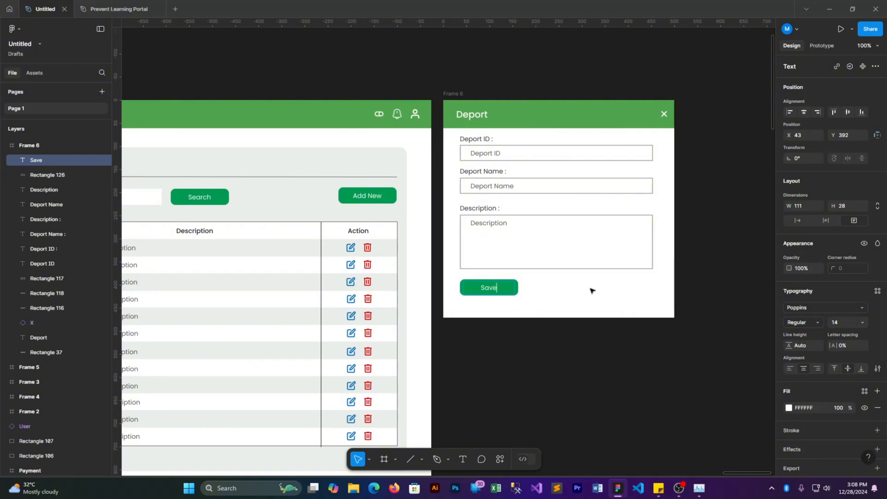
pyautogui.press('Escape')
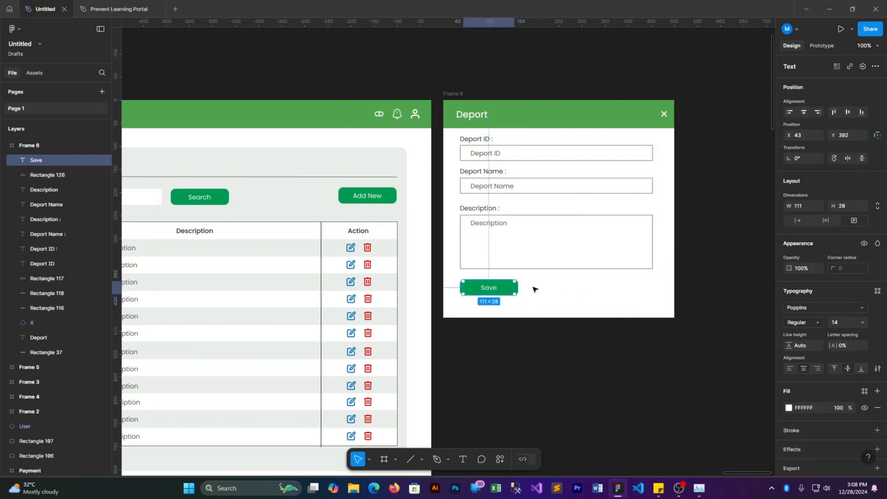
# Step: Duplicate the Save button with its text directly beside it in the popup and change the copy's text to "Cancel"
pyautogui.moveTo(526, 280)
pyautogui.mouseDown()
pyautogui.moveTo(458, 300)
pyautogui.moveTo(538, 290)
pyautogui.mouseUp()
pyautogui.click(559, 290)
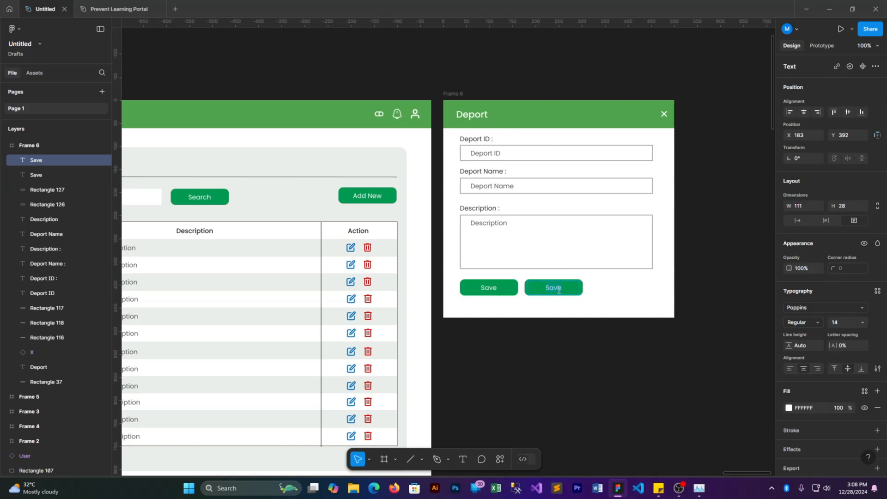
pyautogui.write('Cancel')
pyautogui.click(693, 287)
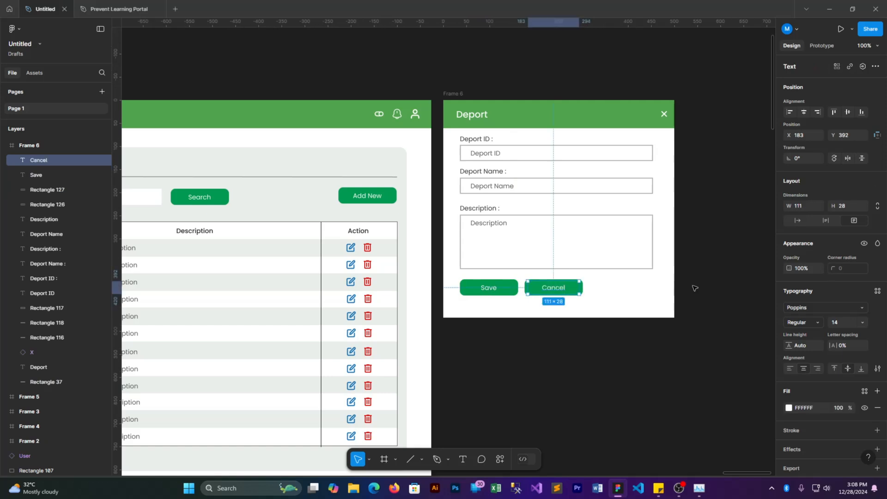
# Step: Set the Cancel button rectangle's fill to the page's orange-tan colour DBA856
pyautogui.click(592, 287)
pyautogui.click(581, 289)
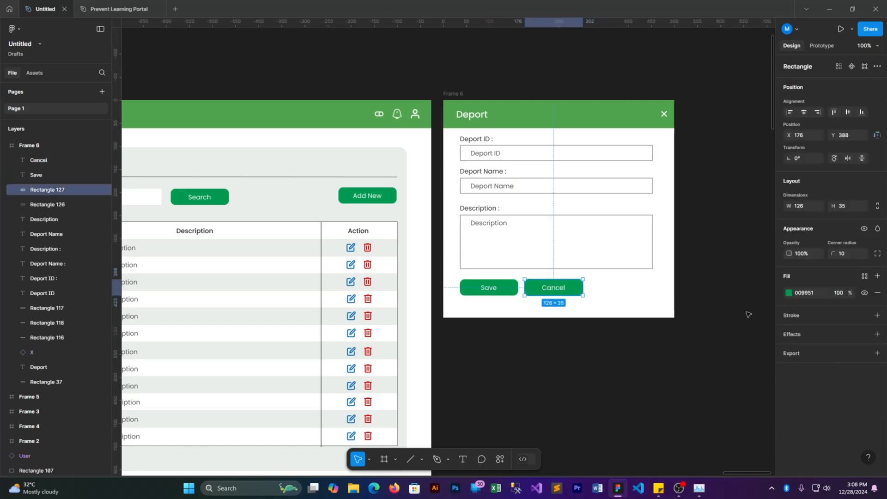
pyautogui.click(789, 293)
pyautogui.click(721, 451)
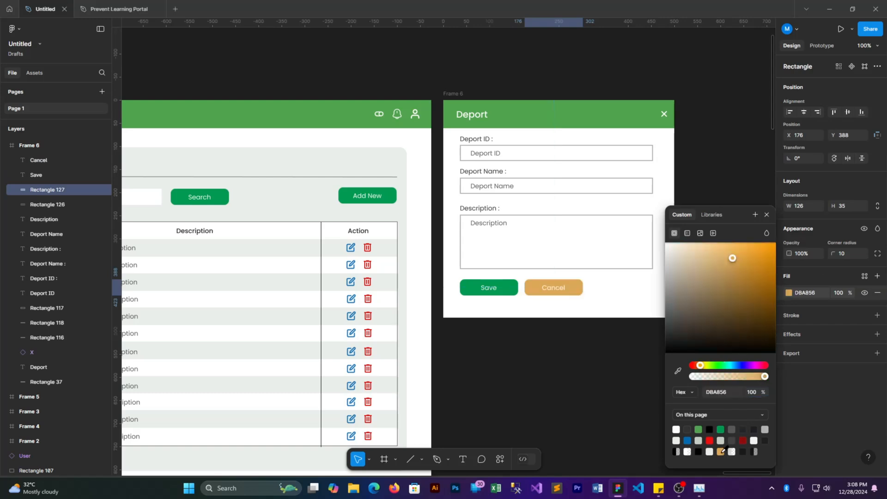
pyautogui.click(602, 363)
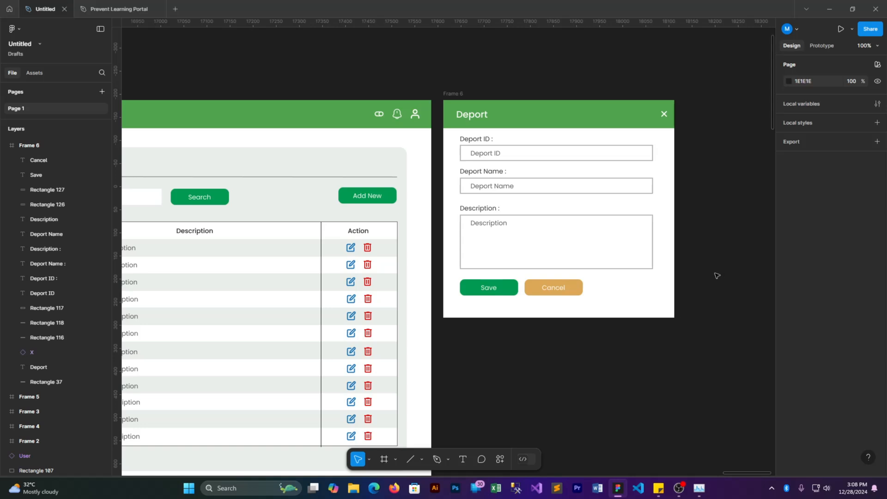
# Step: Connect the Add New text on the Deport page to the popup Frame 6 with an on-click Open overlay interaction
pyautogui.hotkey('ctrl', '-')
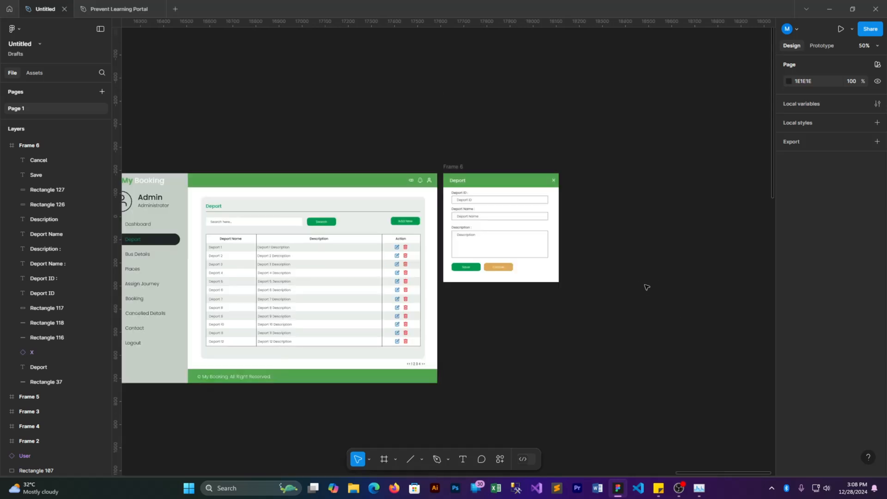
pyautogui.moveTo(288, 186); pyautogui.dragTo(360, 148)
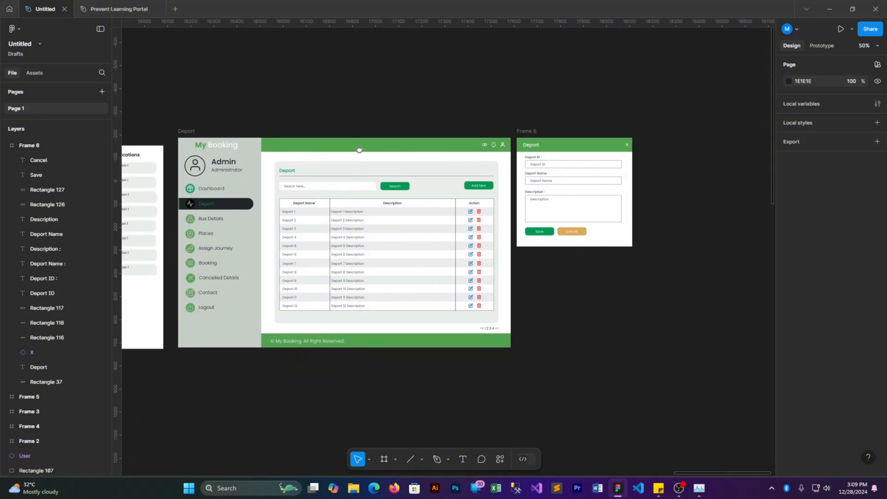
pyautogui.click(478, 185)
pyautogui.click(823, 45)
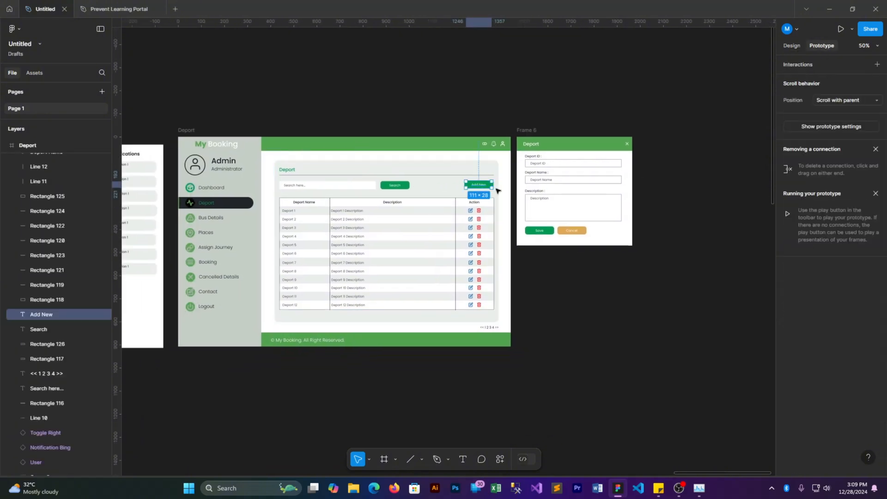
pyautogui.moveTo(493, 187); pyautogui.dragTo(549, 163)
pyautogui.click(552, 253)
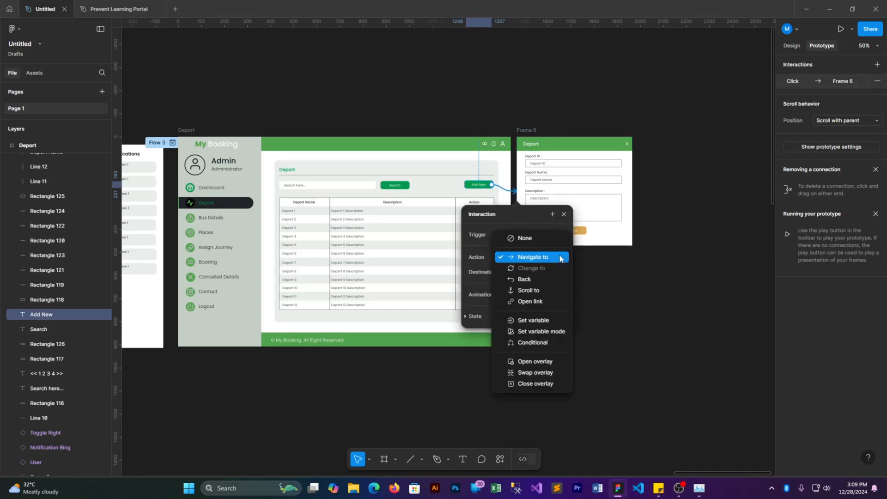
pyautogui.click(543, 362)
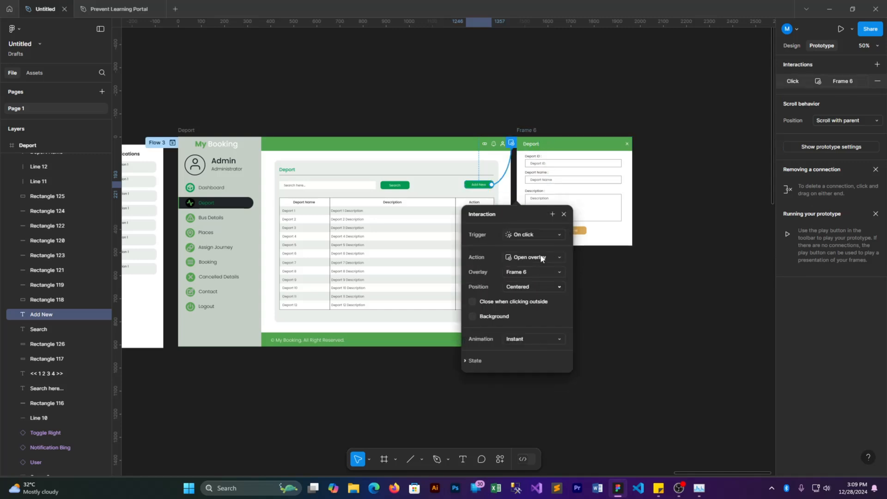
# Step: Enable a background and closing when clicking outside for the Add New overlay
pyautogui.click(474, 317)
pyautogui.click(472, 302)
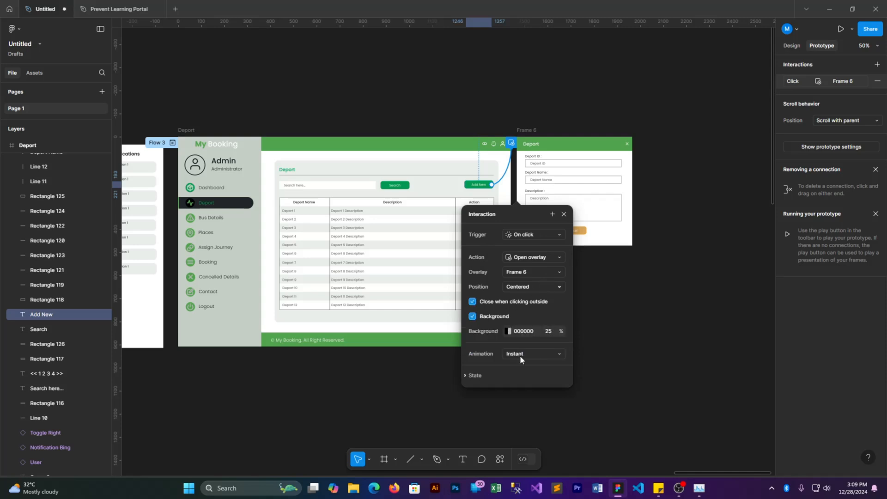
pyautogui.click(615, 345)
# Step: Connect the edit icon in the Deport 1 row to Frame 6 with an on-click Open overlay interaction
pyautogui.click(189, 130)
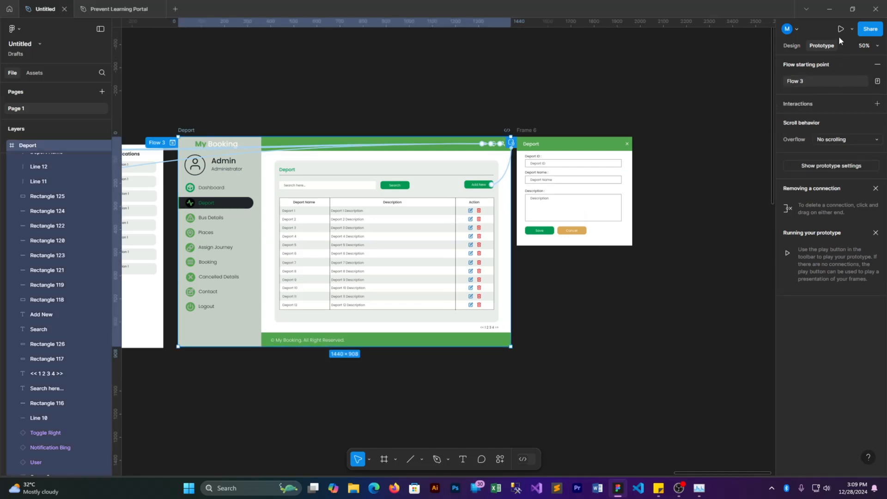
pyautogui.click(472, 211)
pyautogui.moveTo(473, 211); pyautogui.dragTo(520, 217)
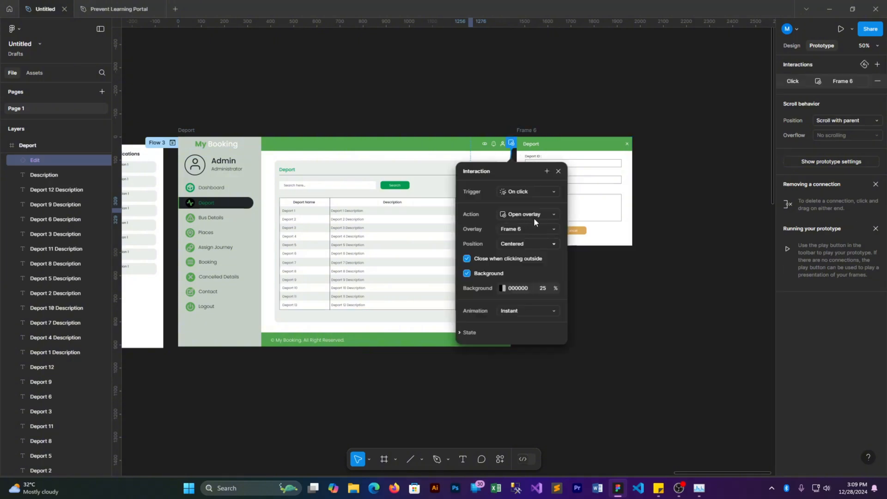
pyautogui.click(597, 311)
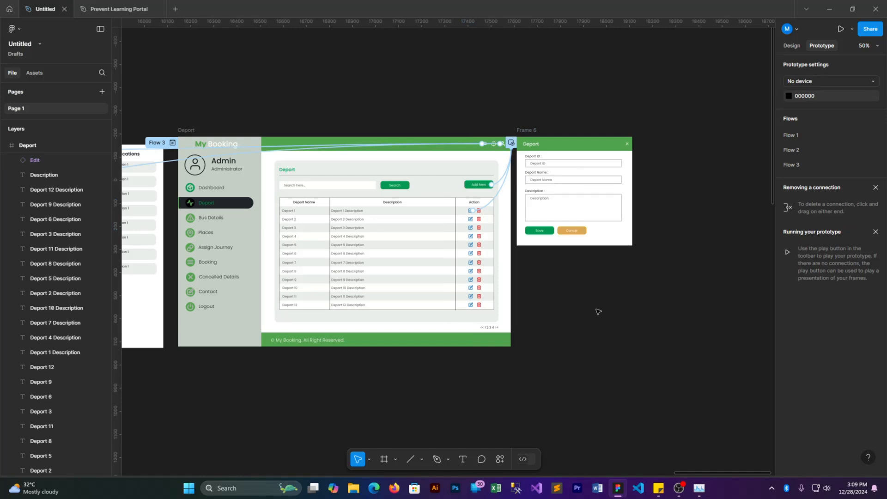
# Step: Connect the popup's Save text to the Deport page with an on-click Navigate to interaction
pyautogui.click(540, 231)
pyautogui.moveTo(553, 231); pyautogui.dragTo(508, 274)
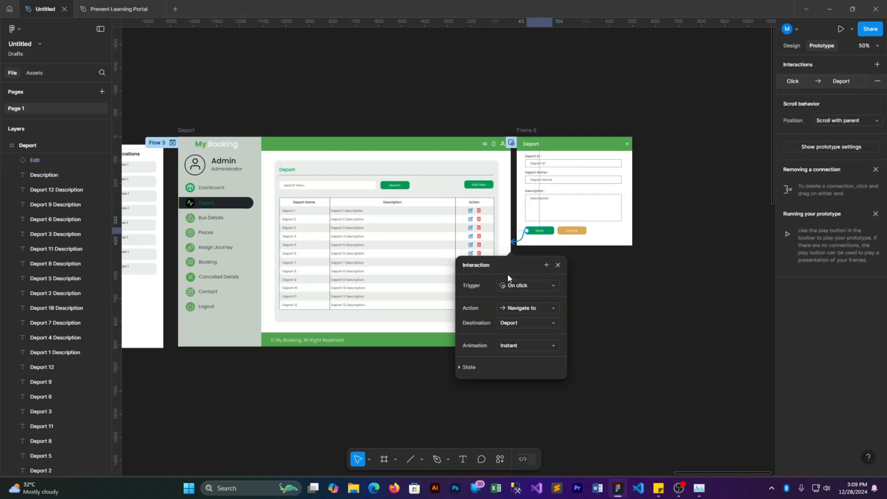
pyautogui.click(601, 303)
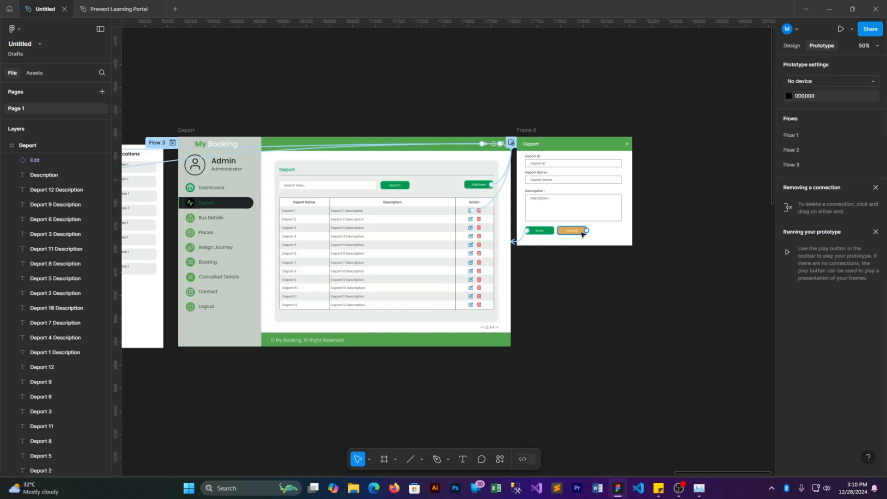
# Step: Connect the popup's Cancel button to the Deport page with an on-click Navigate to interaction
pyautogui.click(572, 230)
pyautogui.moveTo(587, 230); pyautogui.dragTo(502, 288)
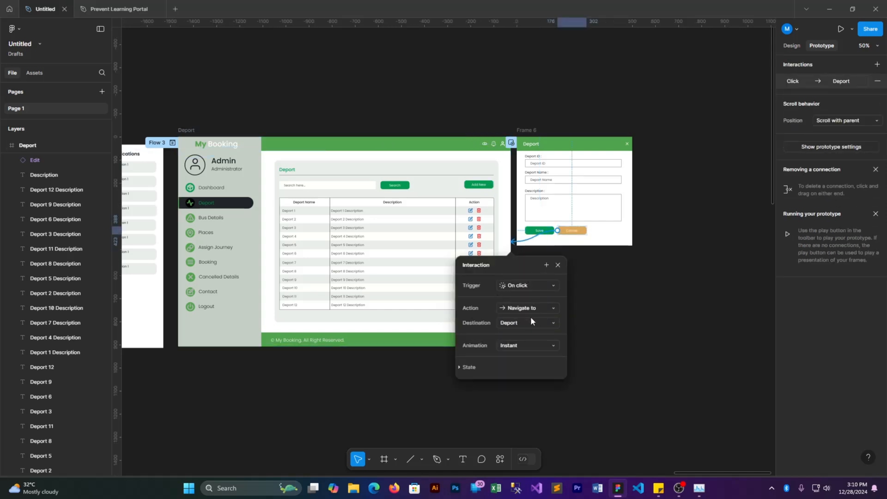
pyautogui.click(603, 318)
# Step: Preview the Deport page prototype, testing the popup from Add New and the first edit icon, and close the preview
pyautogui.click(186, 131)
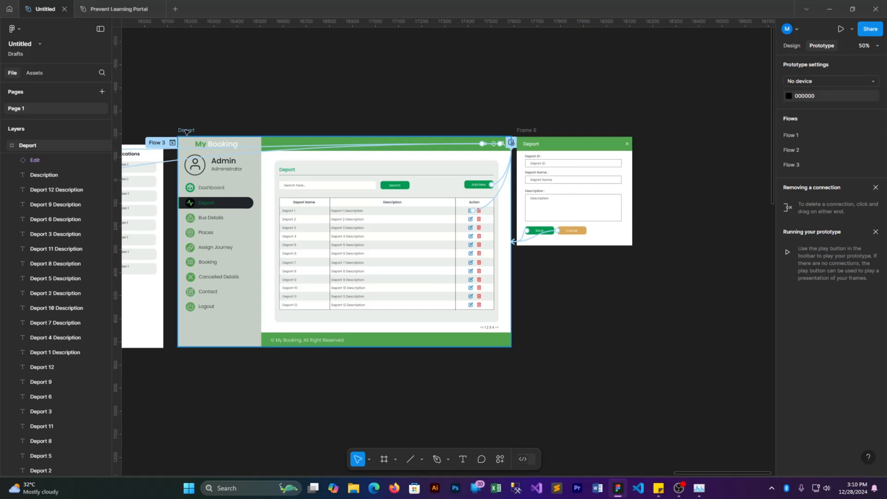
pyautogui.click(840, 29)
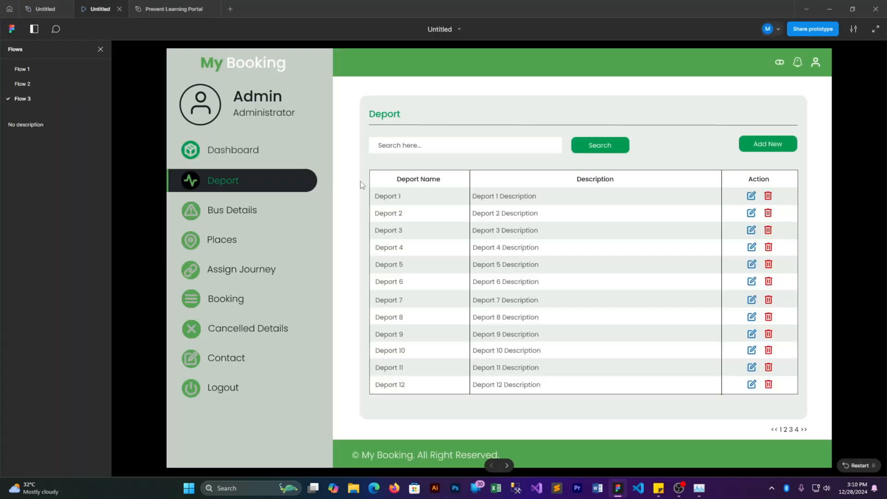
pyautogui.click(758, 147)
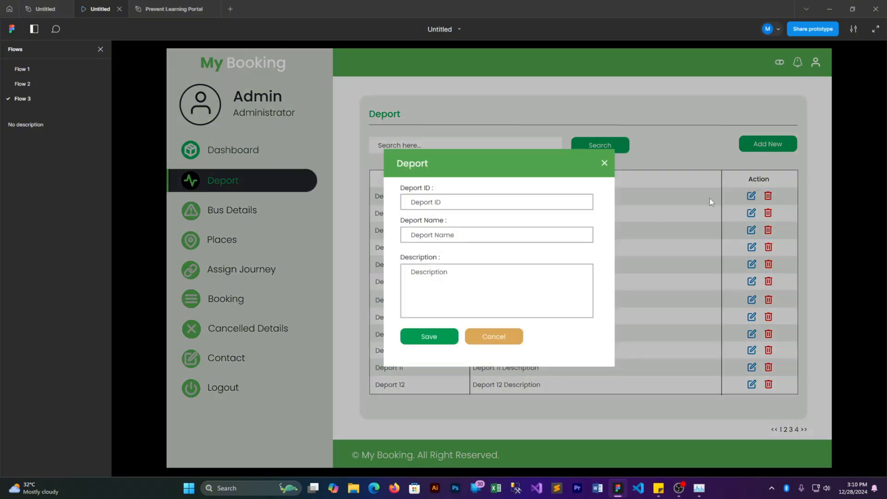
pyautogui.click(440, 339)
pyautogui.click(752, 197)
pyautogui.click(606, 161)
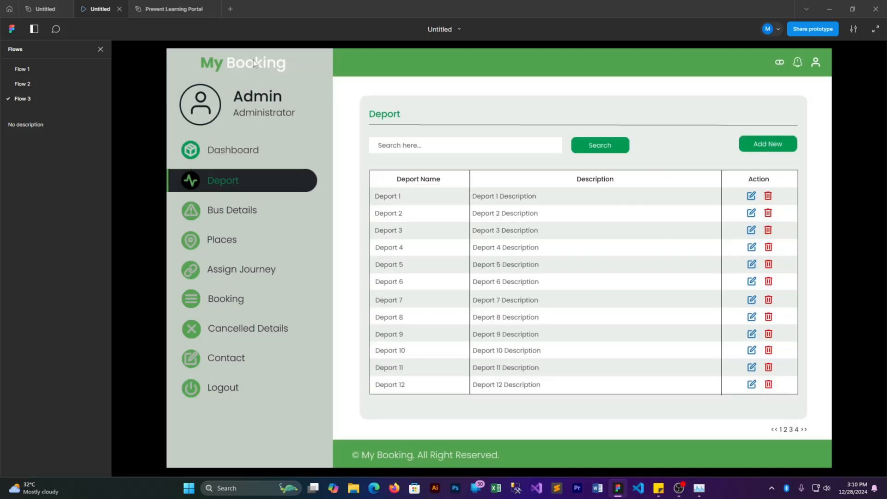
pyautogui.click(119, 9)
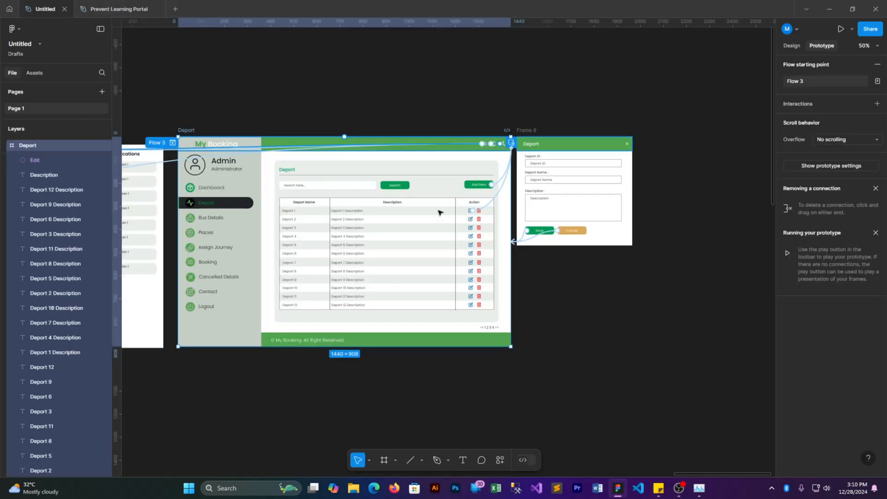
# Step: Draw a new frame about 868 × 170 above the Deport page
pyautogui.click(636, 308)
pyautogui.hotkey('ctrl', '=')
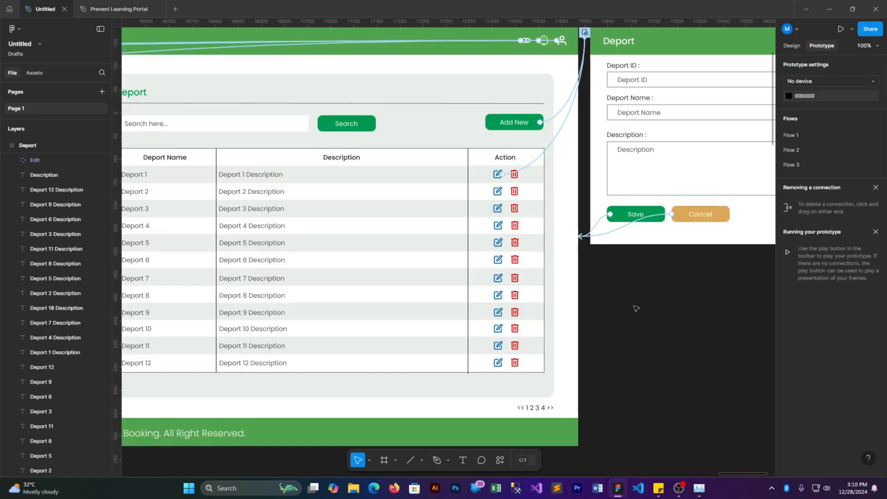
pyautogui.hotkey('ctrl', '-')
pyautogui.moveTo(307, 109); pyautogui.dragTo(418, 153)
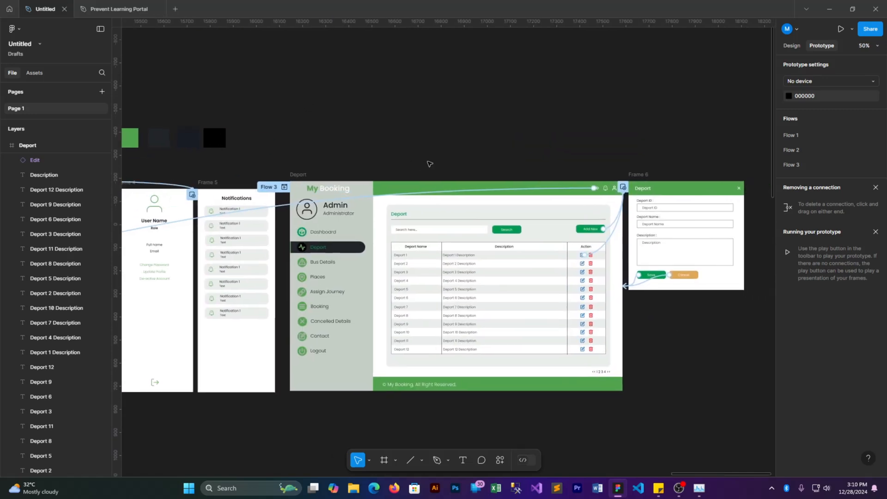
pyautogui.click(384, 459)
pyautogui.moveTo(372, 119)
pyautogui.mouseDown()
pyautogui.moveTo(486, 156)
pyautogui.moveTo(573, 158)
pyautogui.mouseUp()
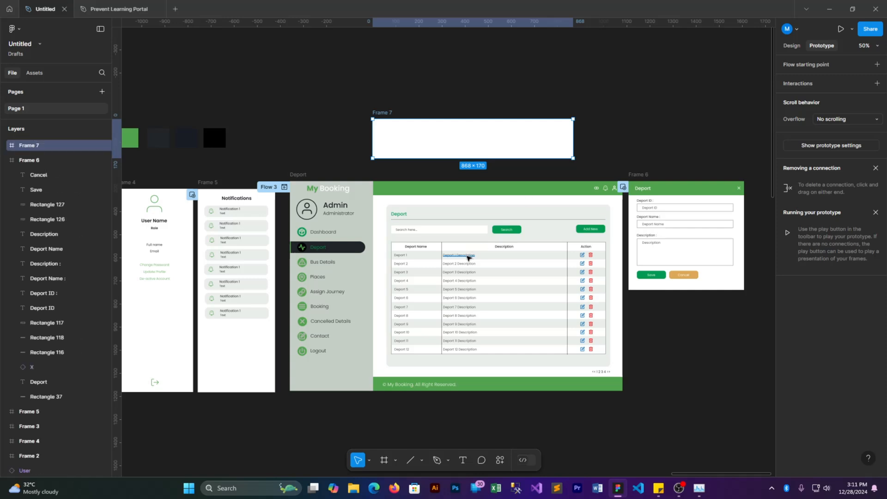
# Step: Copy the "Deport 1 Description" text into the new frame's upper area and widen its text box to about 762
pyautogui.click(468, 258)
pyautogui.moveTo(466, 257); pyautogui.dragTo(404, 131)
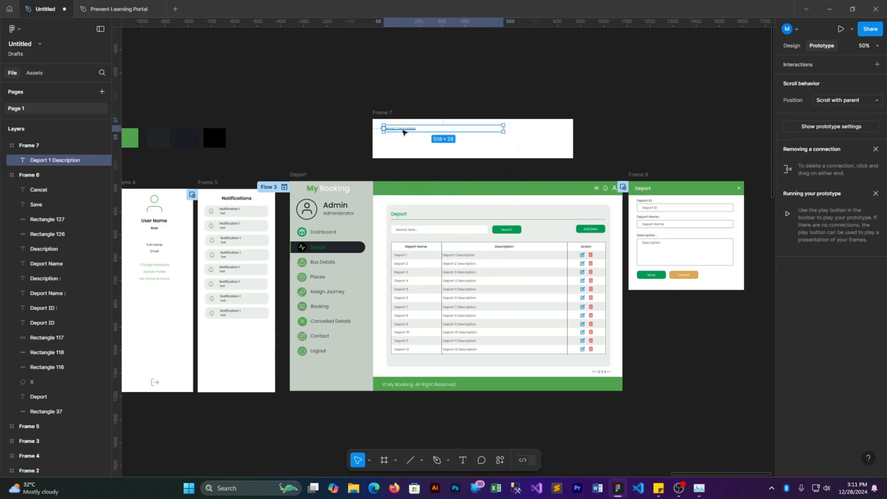
pyautogui.click(792, 46)
pyautogui.moveTo(506, 131); pyautogui.dragTo(560, 131)
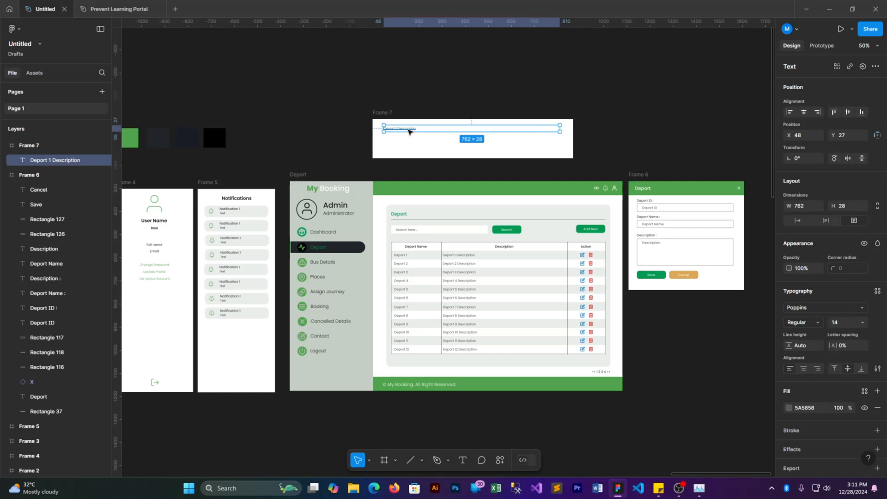
# Step: Change the copied text in Frame 7 to "Do you want to delete this record?"
pyautogui.hotkey('ctrl', '+')
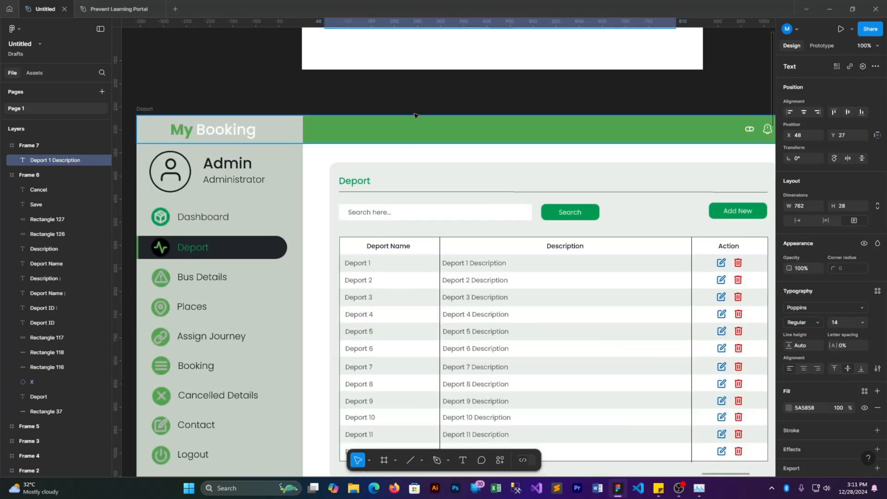
pyautogui.moveTo(418, 114); pyautogui.dragTo(397, 258)
pyautogui.doubleClick(347, 154)
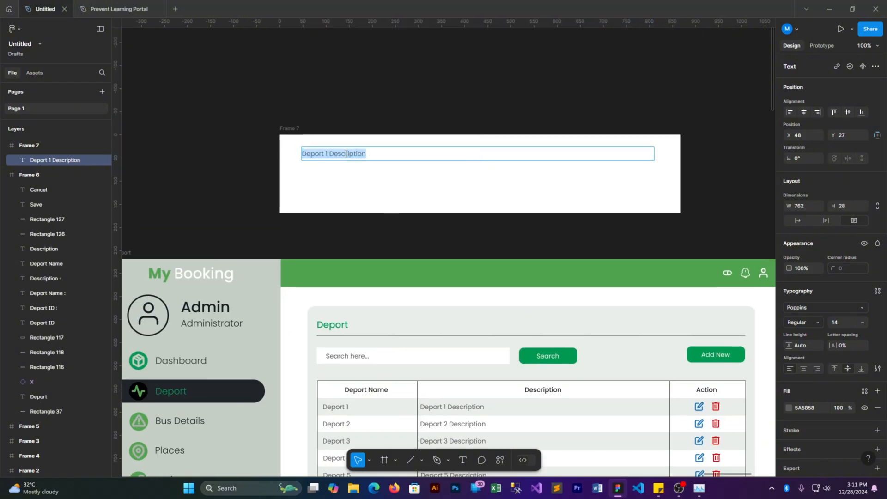
pyautogui.write('Do you ')
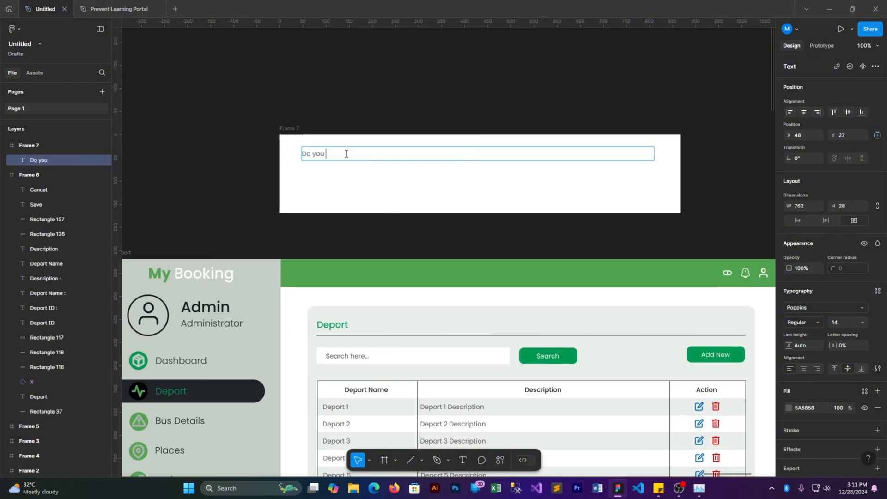
pyautogui.write('want to d')
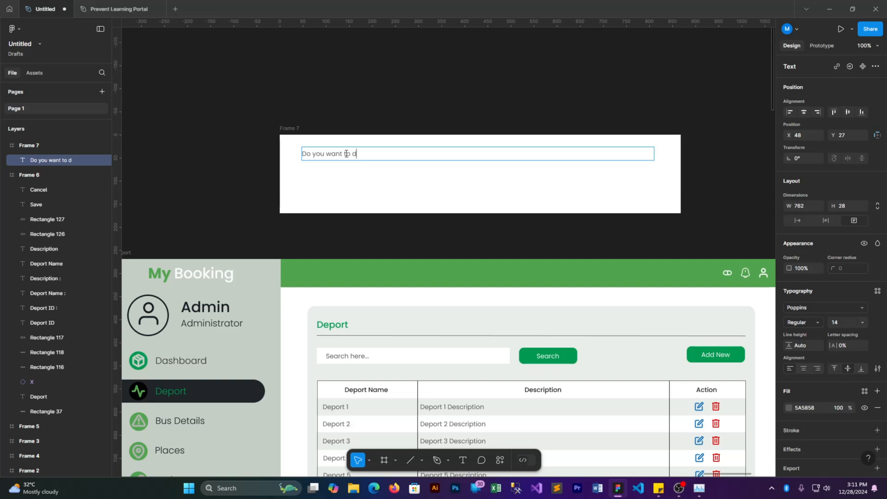
pyautogui.write('elete this record?')
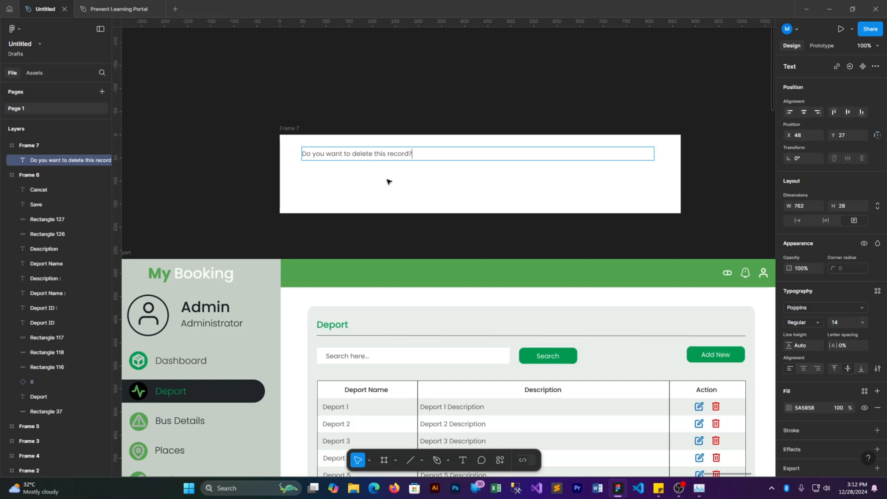
pyautogui.press('Escape')
pyautogui.click(401, 181)
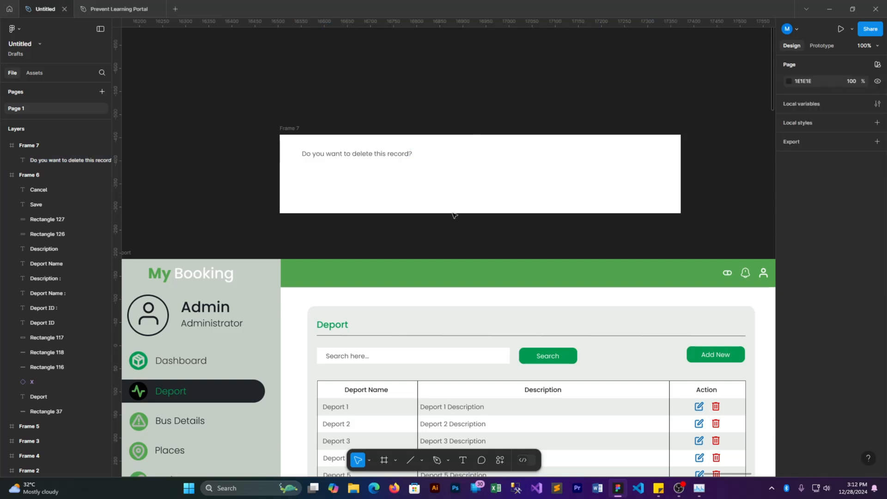
# Step: Change the fill colour of the delete question text in Frame 7 to dark grey 323131
pyautogui.click(380, 155)
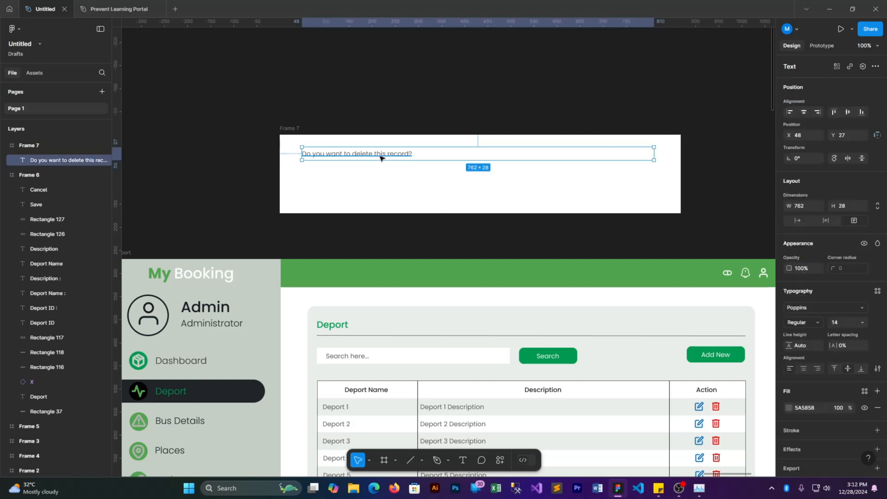
pyautogui.click(791, 407)
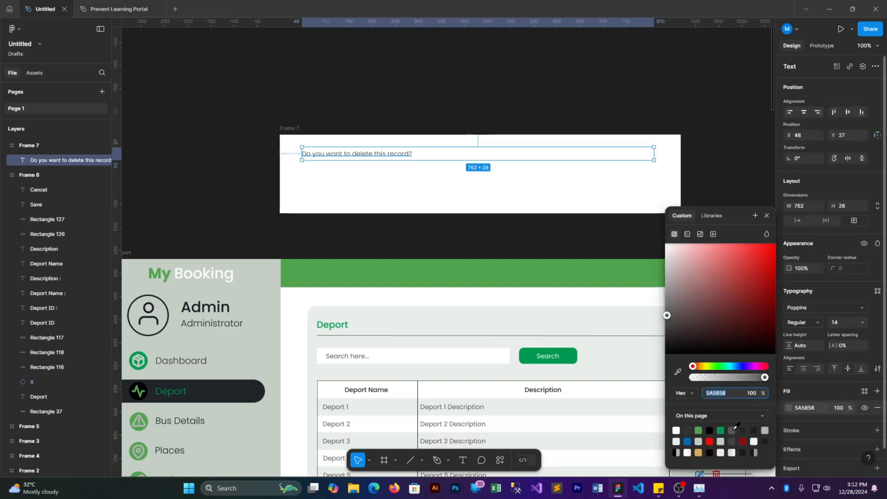
pyautogui.click(689, 430)
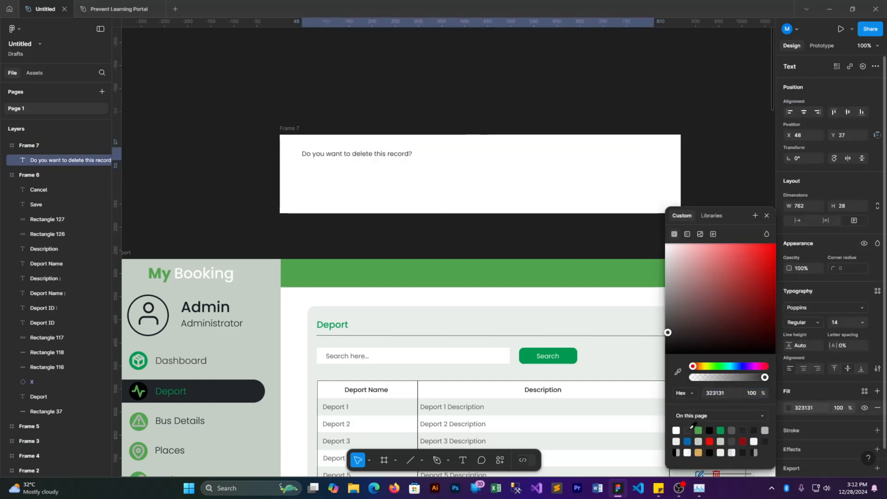
pyautogui.click(527, 236)
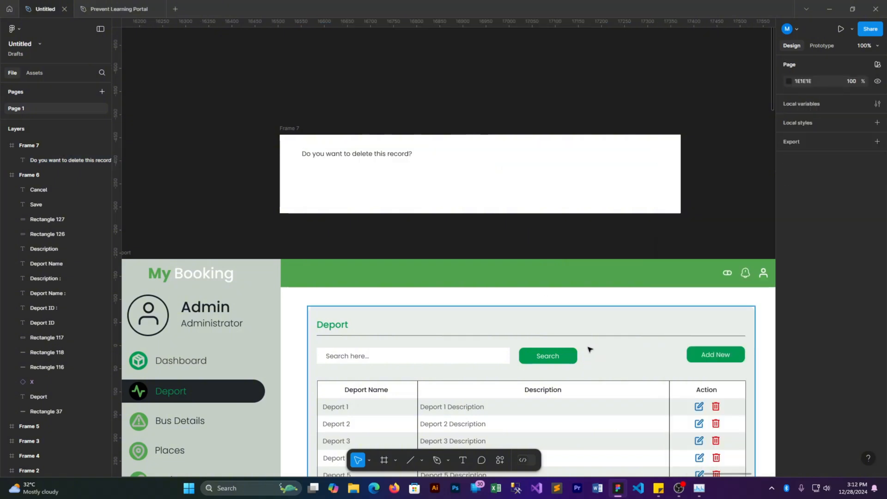
# Step: Copy the green Search button from the Deport page to below the question in Frame 7 and relabel it "Yes"
pyautogui.click(561, 361)
pyautogui.keyDown('shift'); pyautogui.click(557, 362); pyautogui.keyUp('shift')
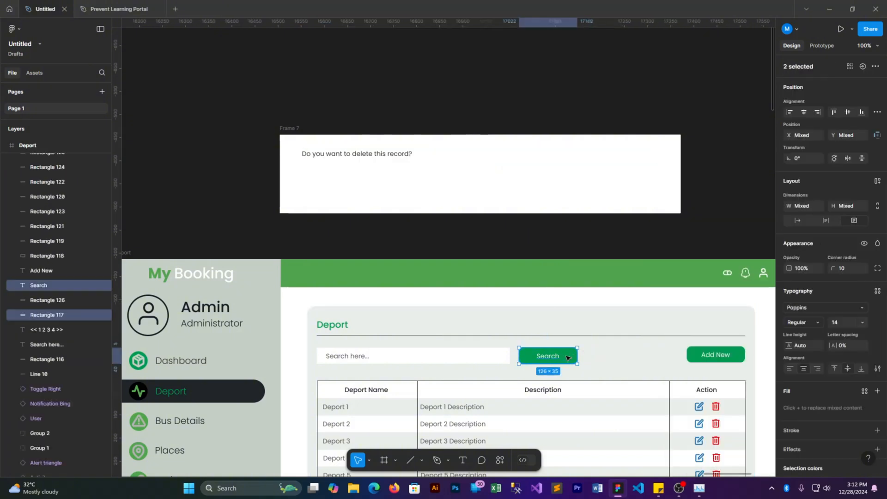
pyautogui.moveTo(567, 357); pyautogui.dragTo(339, 181)
pyautogui.click(339, 182)
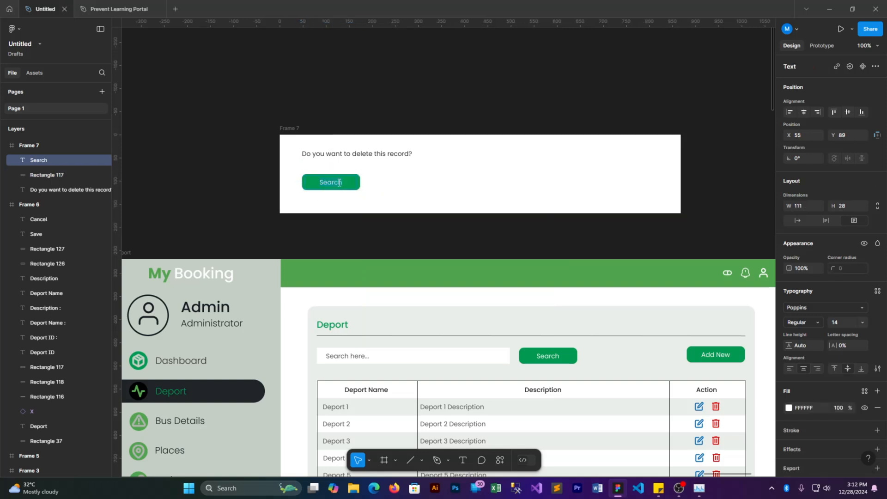
pyautogui.write('Yes')
pyautogui.click(410, 190)
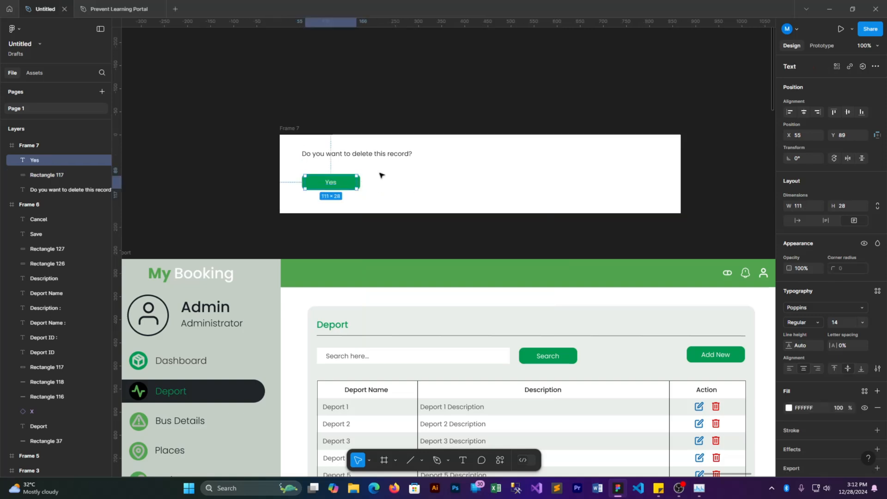
# Step: Duplicate the Yes button to its right in Frame 7 and change the copy's label to "No"
pyautogui.moveTo(379, 173); pyautogui.dragTo(396, 184)
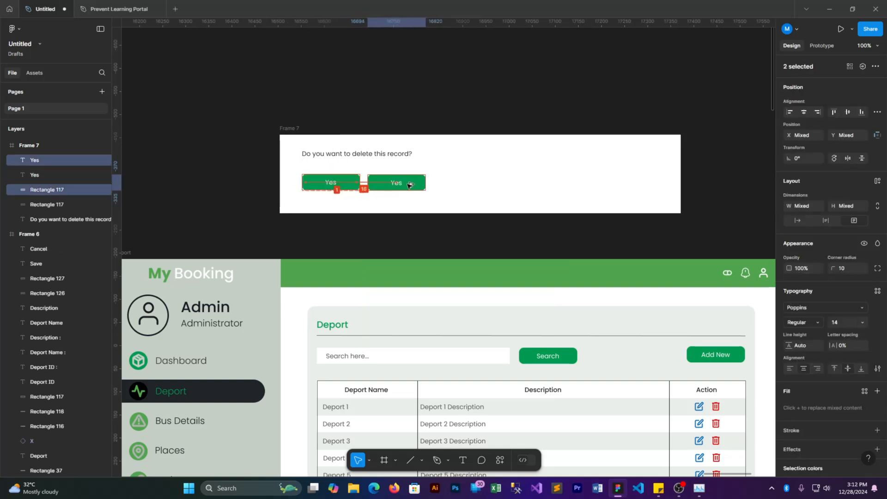
pyautogui.click(400, 183)
pyautogui.doubleClick(399, 184)
pyautogui.write('No')
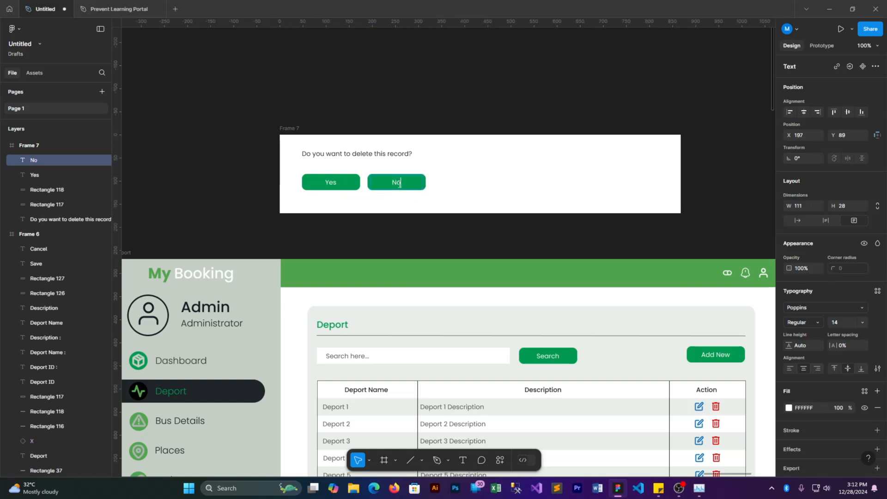
pyautogui.press('Escape')
# Step: Recolour the Yes button's rectangle red and the No button's rectangle tan DBA856
pyautogui.click(308, 190)
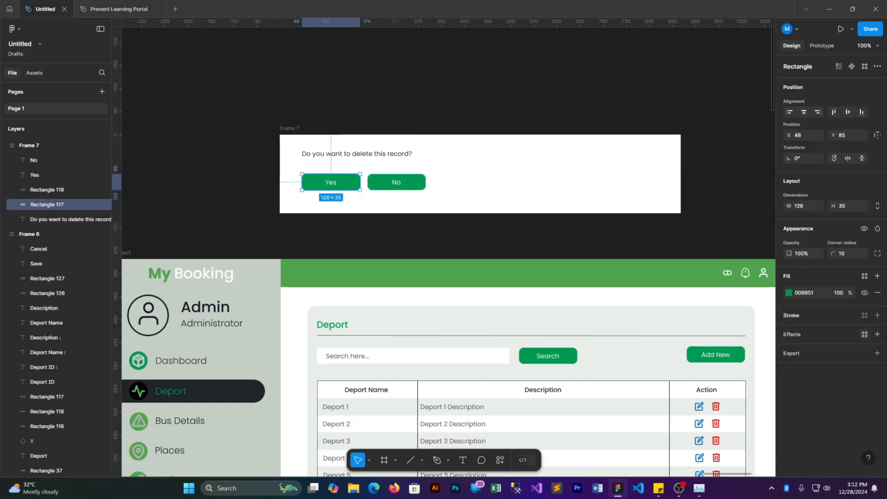
pyautogui.click(789, 292)
pyautogui.click(712, 441)
pyautogui.click(416, 186)
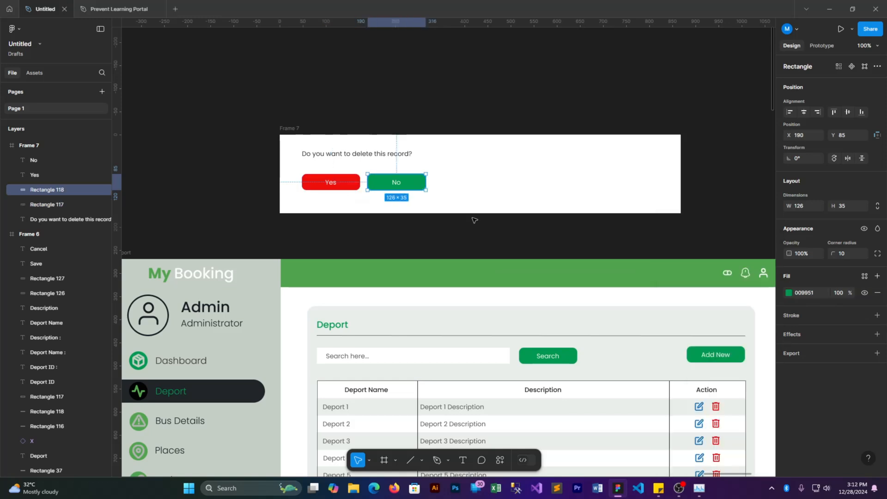
pyautogui.click(789, 293)
pyautogui.click(698, 453)
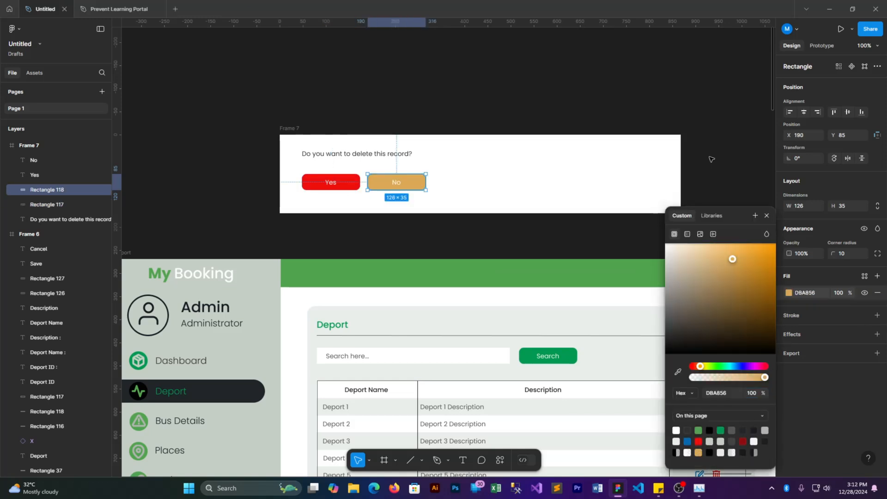
pyautogui.click(717, 204)
# Step: Copy the X close icon from Frame 6 into Frame 7's upper-right corner and colour it red EF0F0B
pyautogui.moveTo(714, 202); pyautogui.dragTo(451, 196)
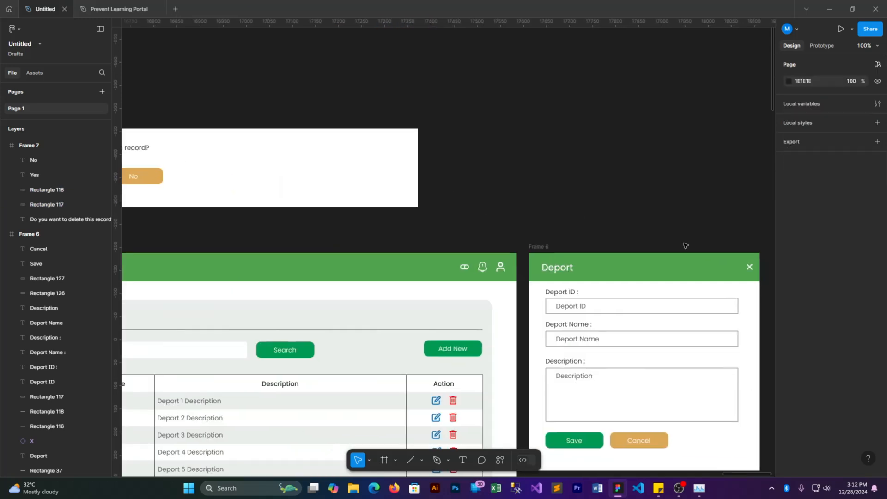
pyautogui.click(749, 267)
pyautogui.moveTo(750, 267); pyautogui.dragTo(410, 145)
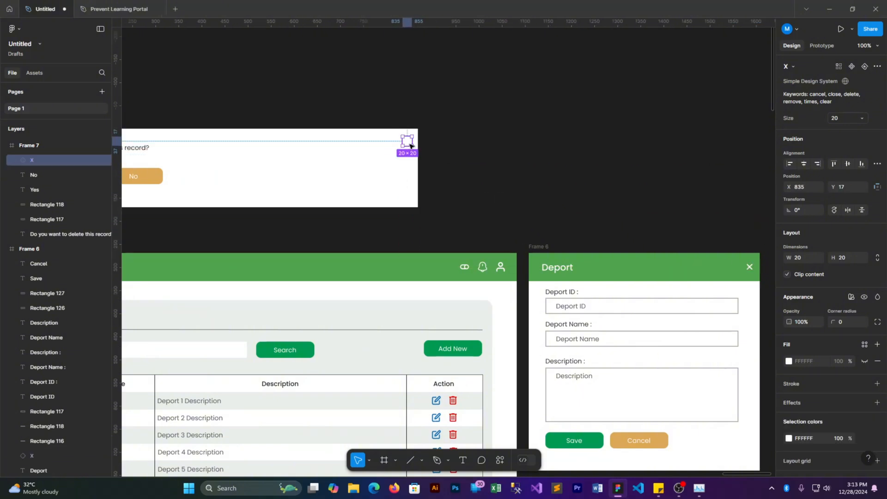
pyautogui.click(789, 438)
pyautogui.click(699, 442)
pyautogui.click(548, 160)
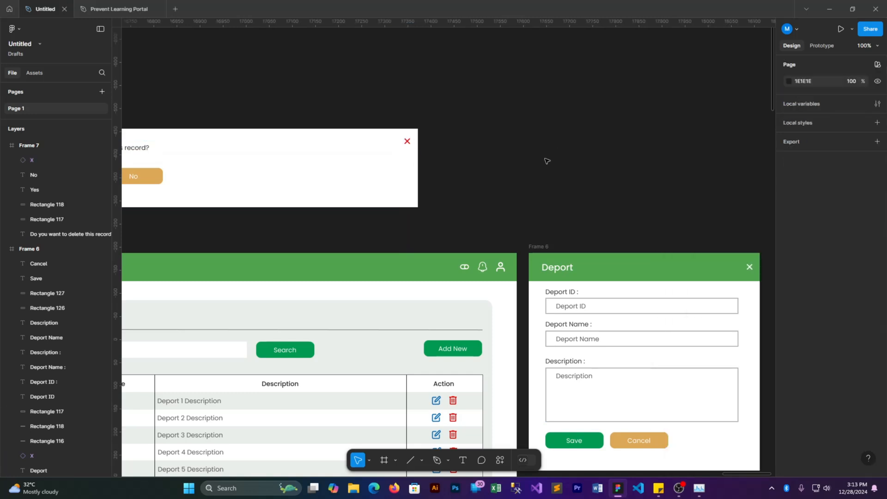
# Step: Shift Frame 7's close icon slightly down to Y 21, near the level of the question text
pyautogui.moveTo(492, 174); pyautogui.dragTo(704, 184)
pyautogui.click(622, 155)
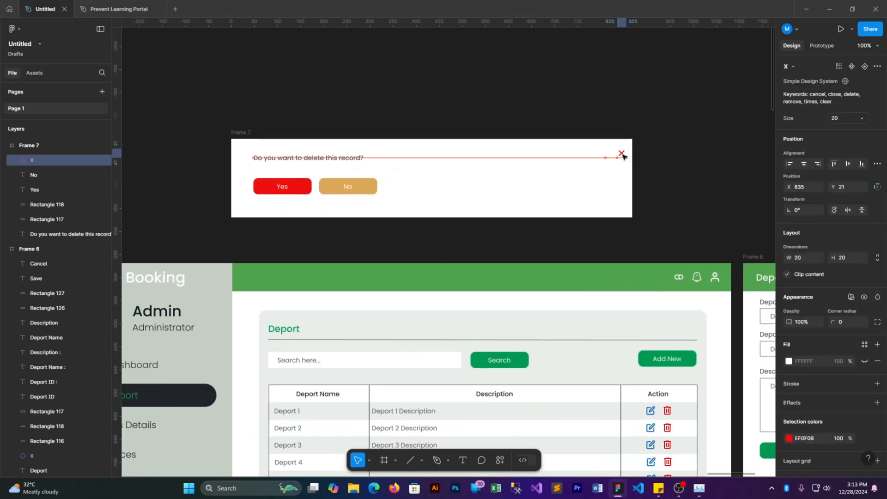
pyautogui.click(706, 161)
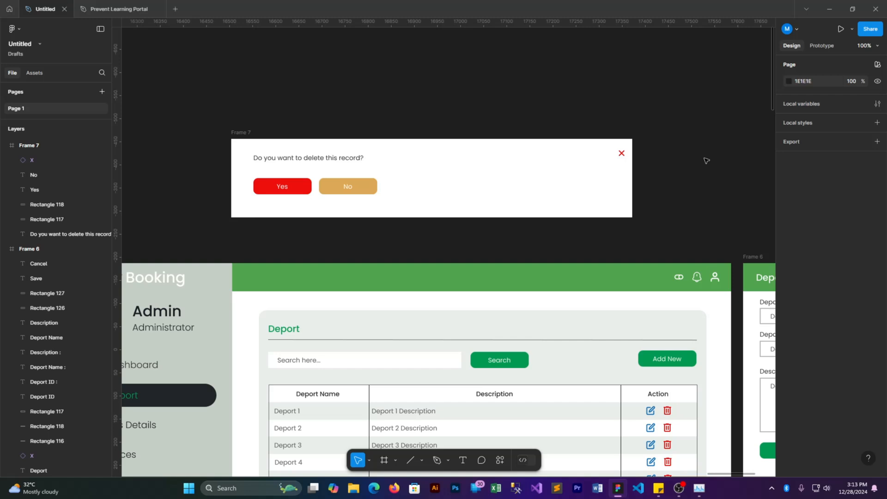
# Step: Link the first row's delete icon on the Deport page to Frame 7 with an on-click Open overlay interaction
pyautogui.hotkey('ctrl', '-')
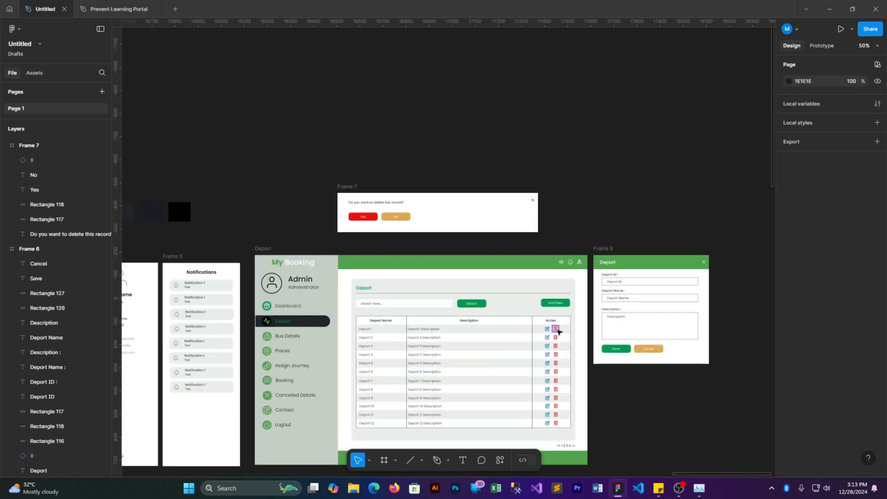
pyautogui.click(557, 329)
pyautogui.hotkey('shift', 'e')
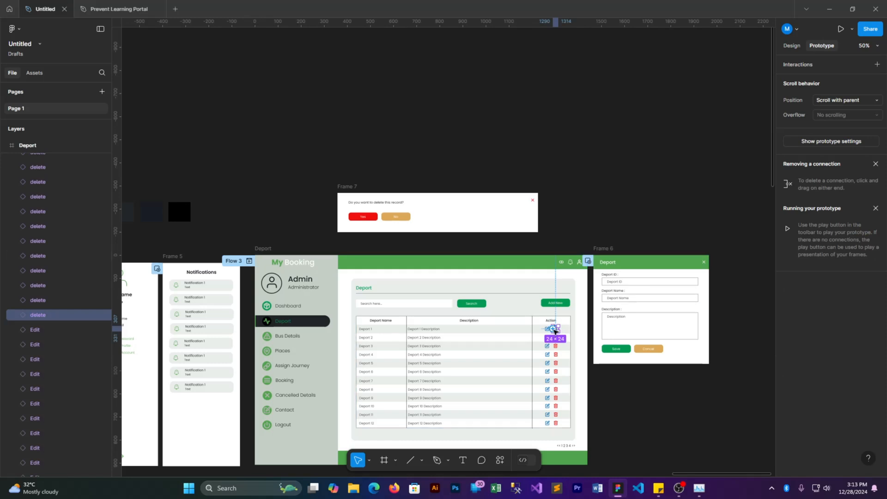
pyautogui.moveTo(554, 330); pyautogui.dragTo(495, 236)
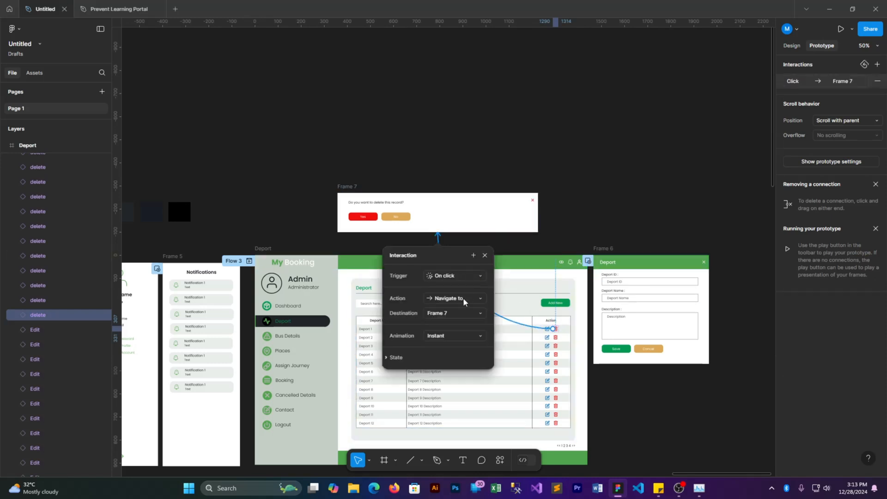
pyautogui.click(478, 301)
pyautogui.click(455, 403)
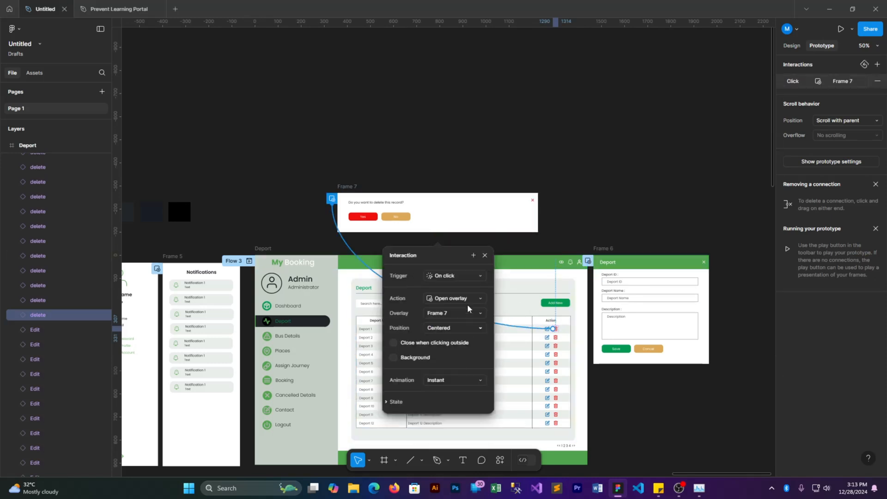
# Step: Position the delete overlay manually over the upper part of the Deport content area and enable closing when clicking outside
pyautogui.click(481, 329)
pyautogui.click(447, 414)
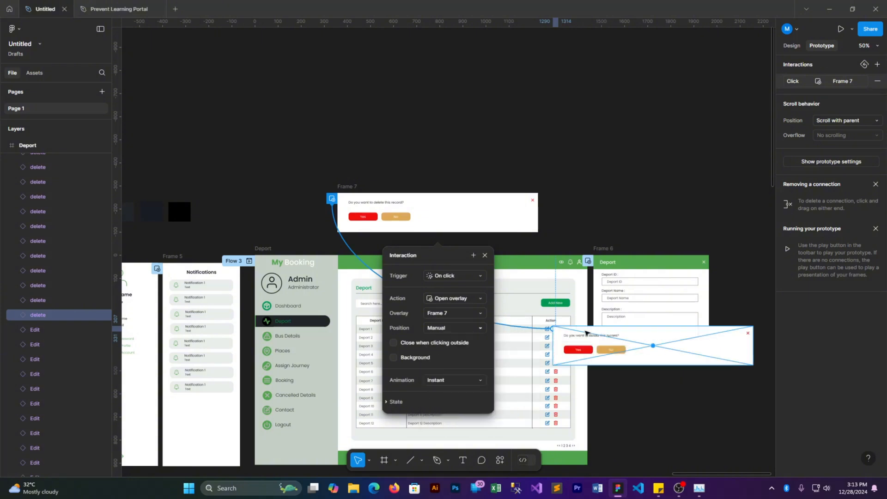
pyautogui.moveTo(585, 331); pyautogui.dragTo(396, 281)
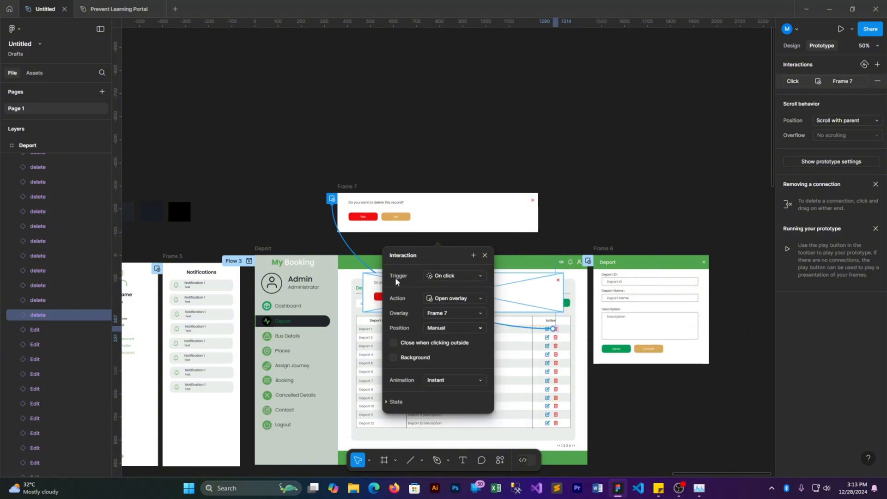
pyautogui.click(394, 342)
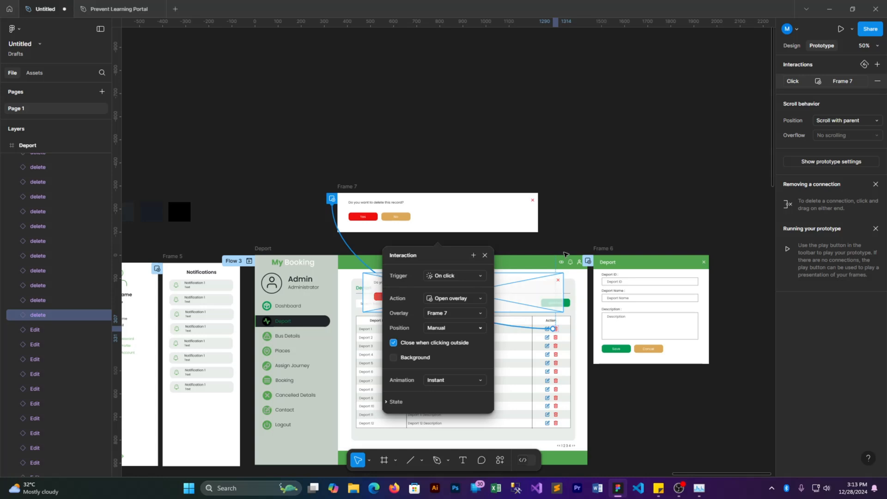
pyautogui.click(585, 217)
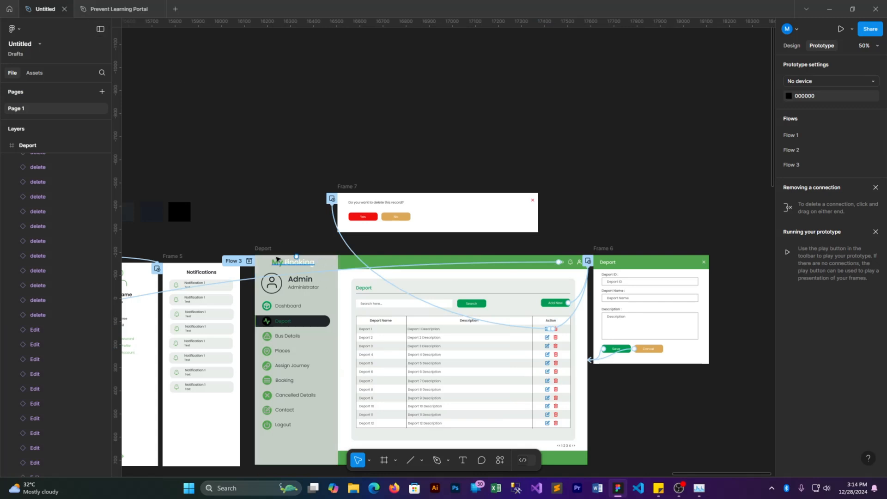
# Step: Preview the Deport page, testing the entry popup from Add New and the first edit icon and the delete confirmation popup, and close the preview
pyautogui.click(263, 249)
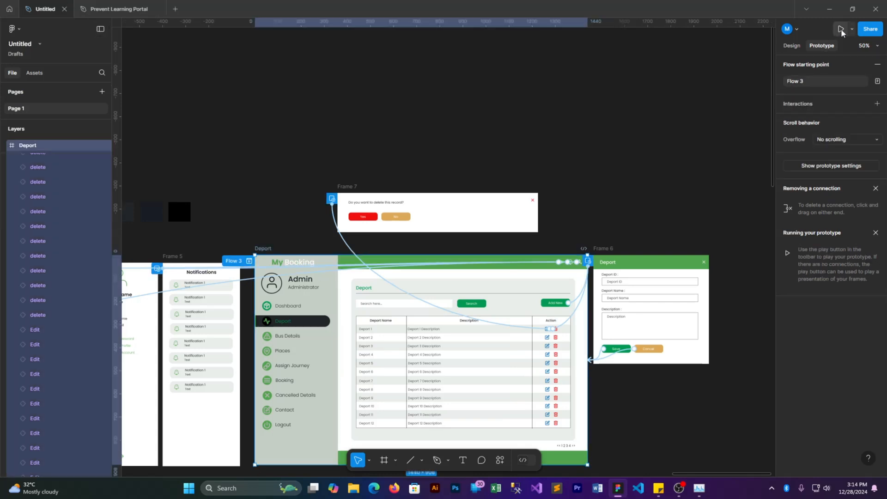
pyautogui.click(840, 29)
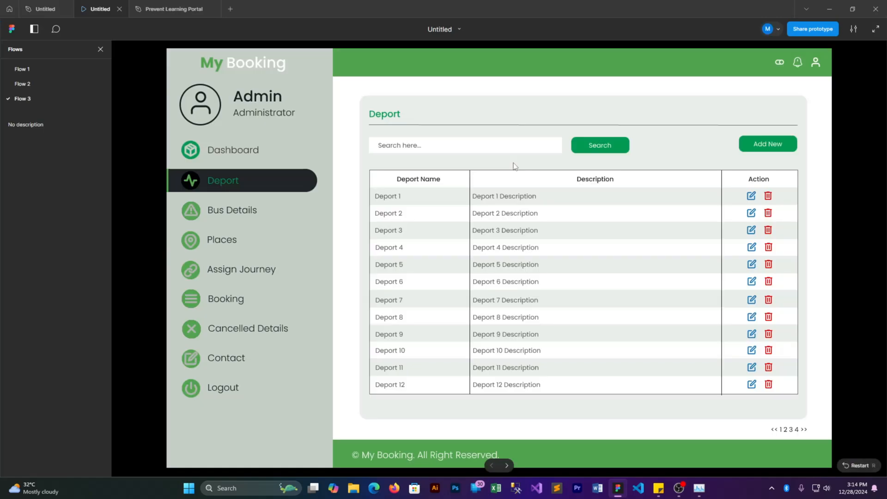
pyautogui.click(763, 147)
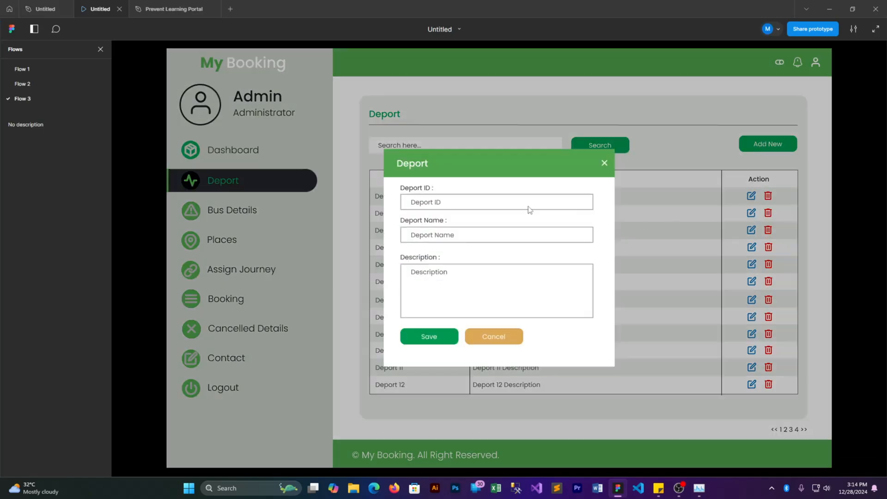
pyautogui.click(435, 342)
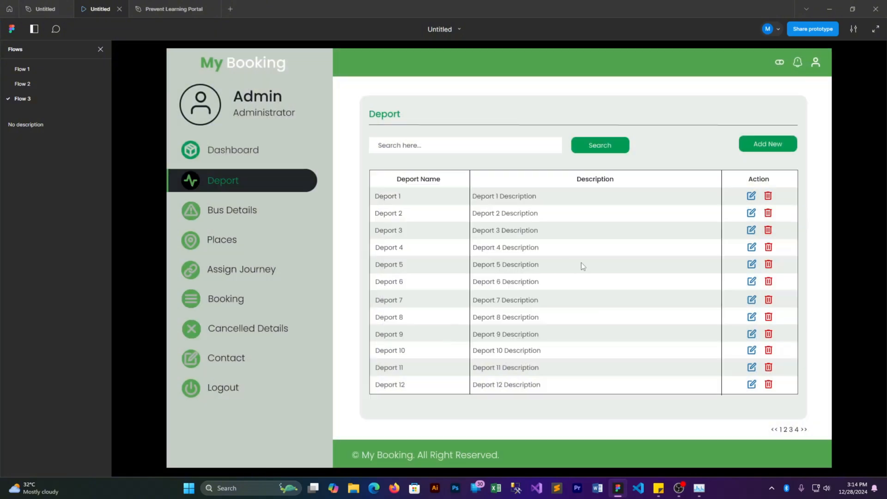
pyautogui.click(751, 197)
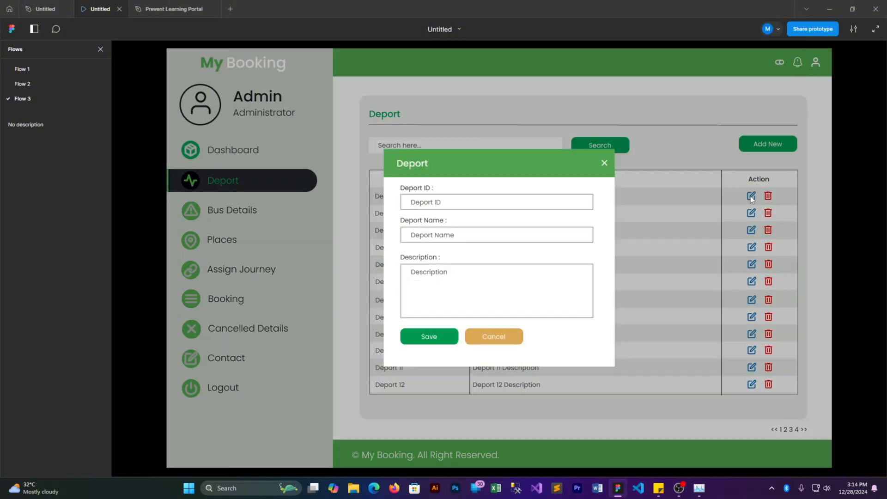
pyautogui.click(448, 337)
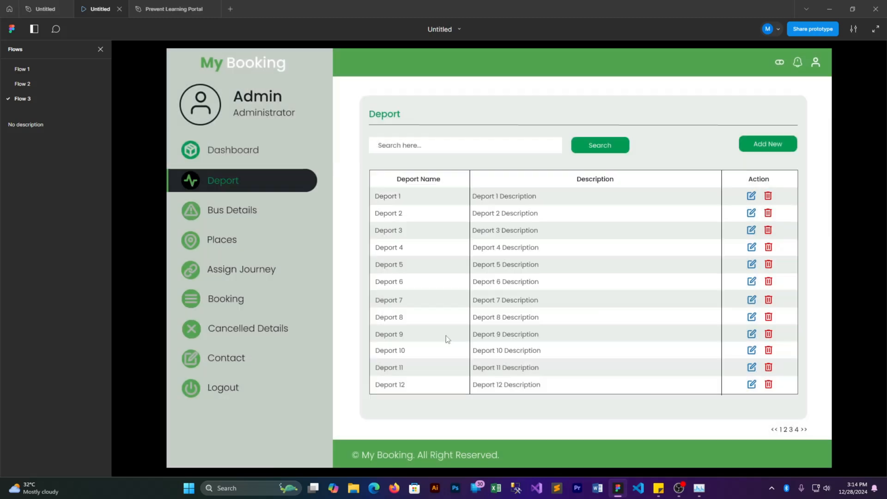
pyautogui.click(768, 196)
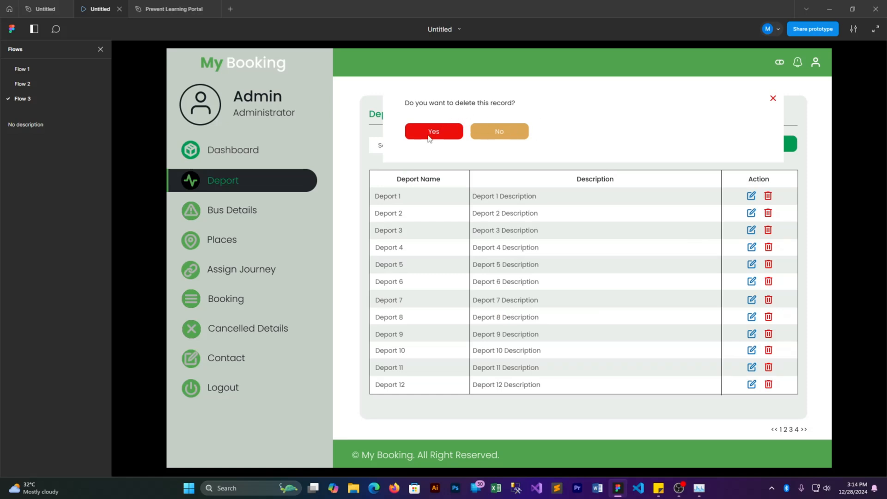
pyautogui.click(789, 112)
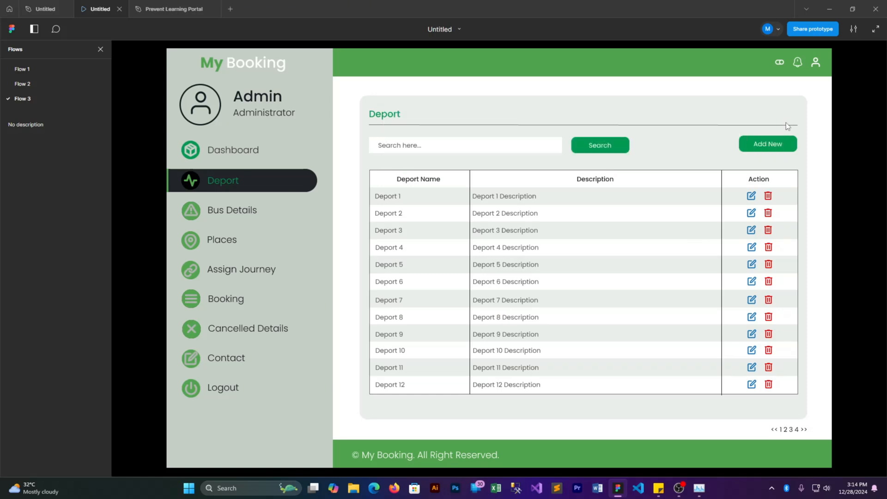
pyautogui.click(119, 9)
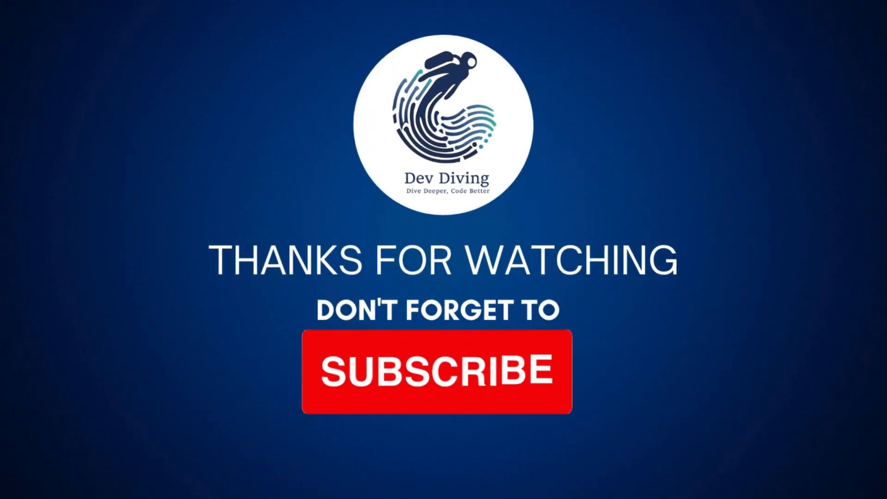